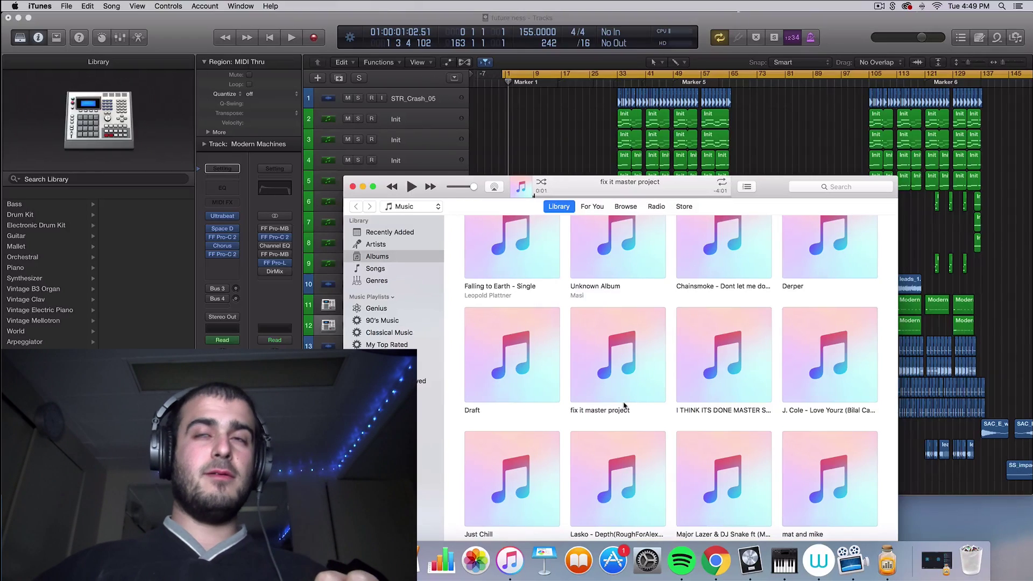
- Play the "fix it master project" song, put the iTunes window away and look over the Logic Pro arrangement
{"action": "mouse_move", "coordinate": [617, 396]}
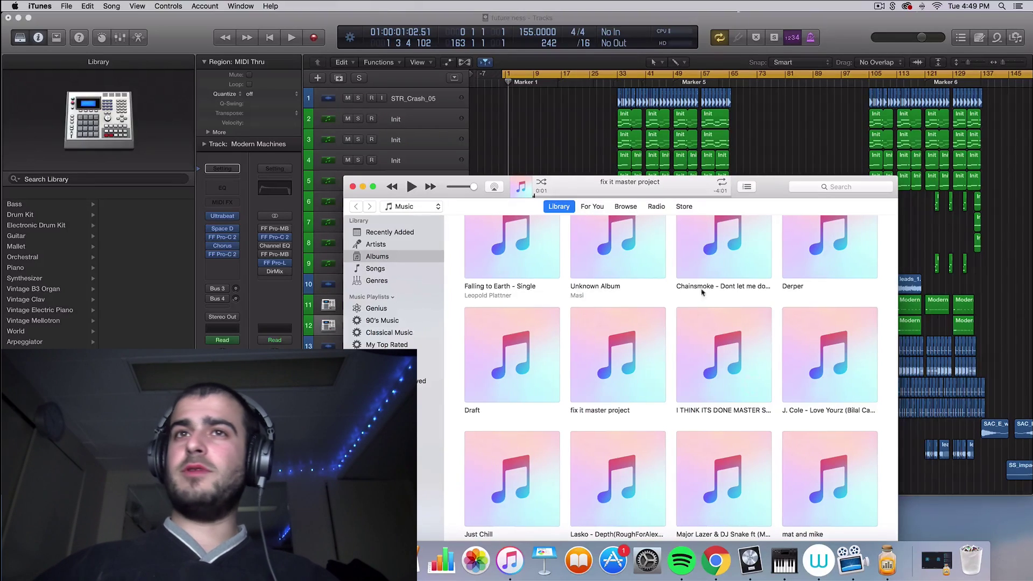
{"action": "left_click", "coordinate": [649, 387]}
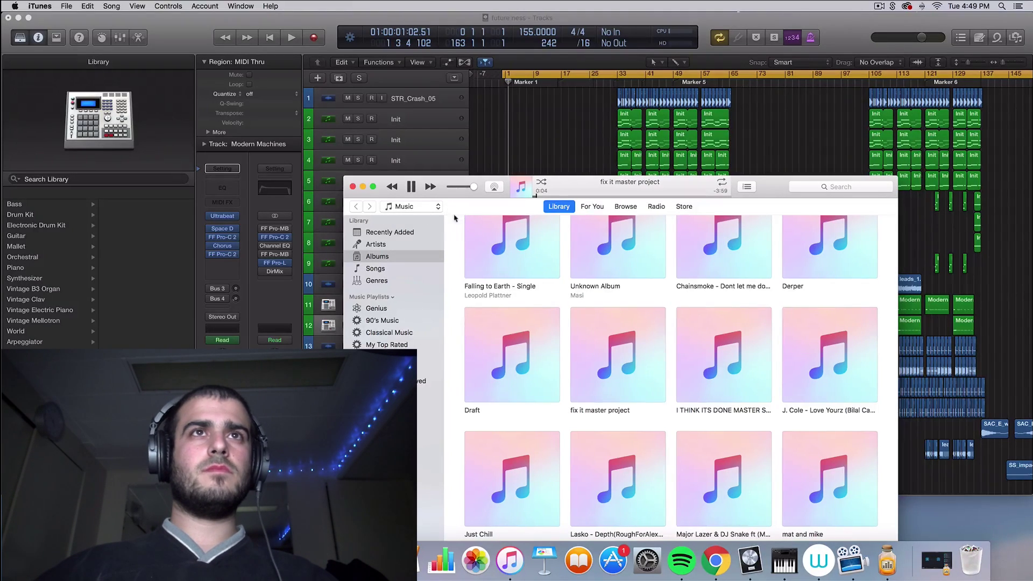
{"action": "left_click", "coordinate": [364, 187]}
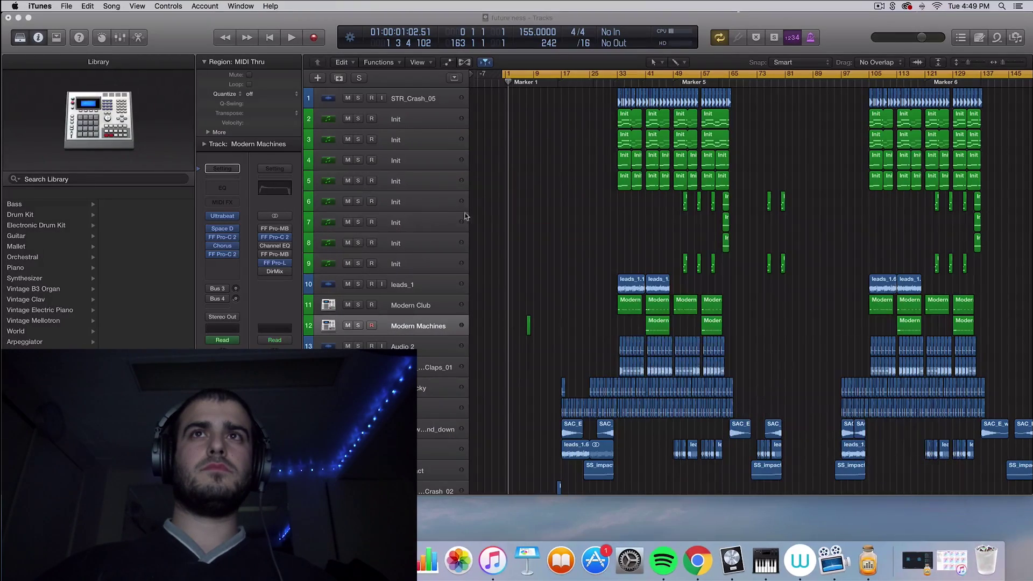
{"action": "scroll", "coordinate": [562, 227], "scroll_direction": "down", "scroll_amount": 20}
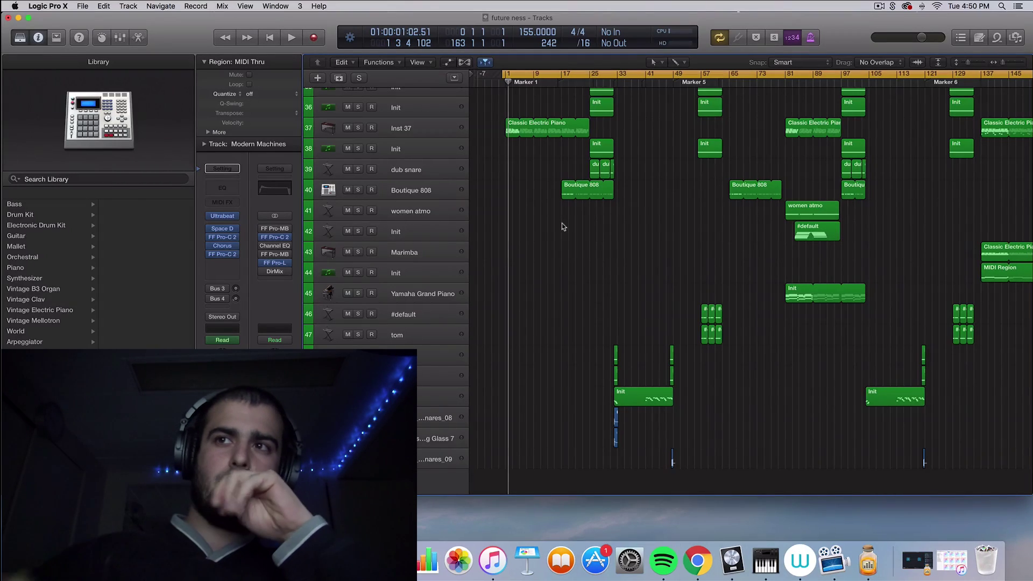
- Bring iTunes back up, pause the "fix it master project" song and close the player window
{"action": "left_click", "coordinate": [499, 560]}
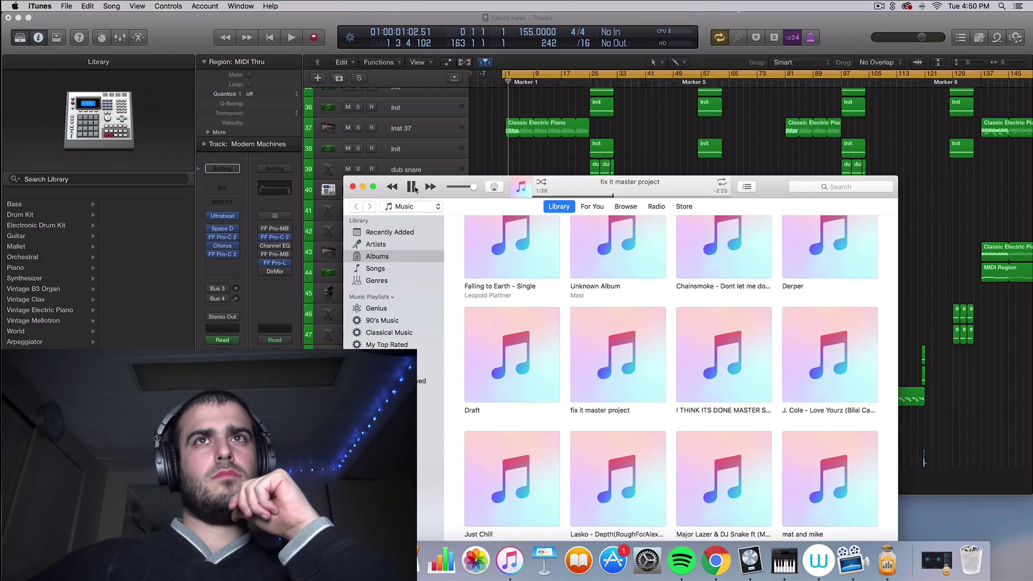
{"action": "left_click", "coordinate": [413, 187]}
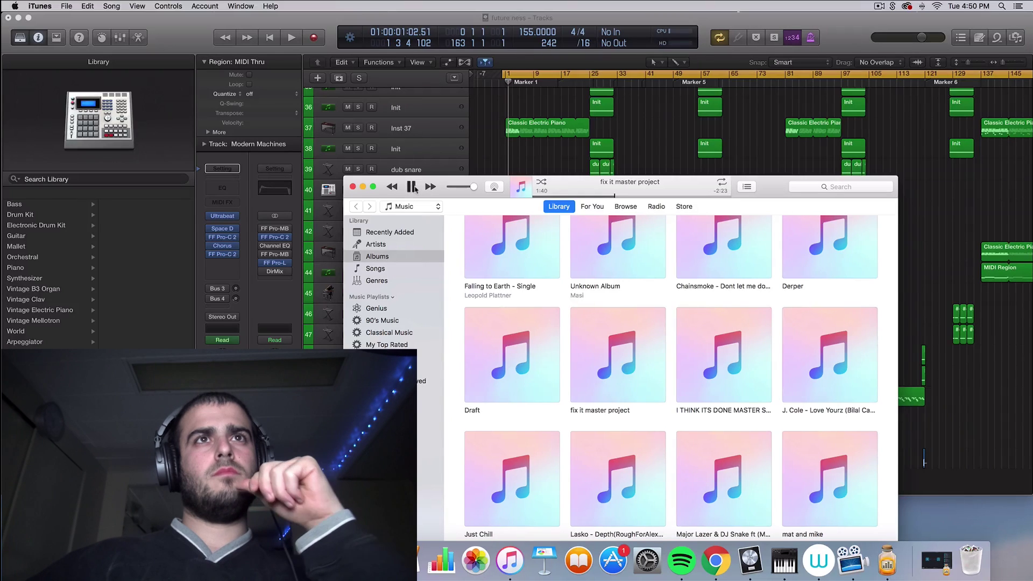
{"action": "left_click", "coordinate": [353, 186]}
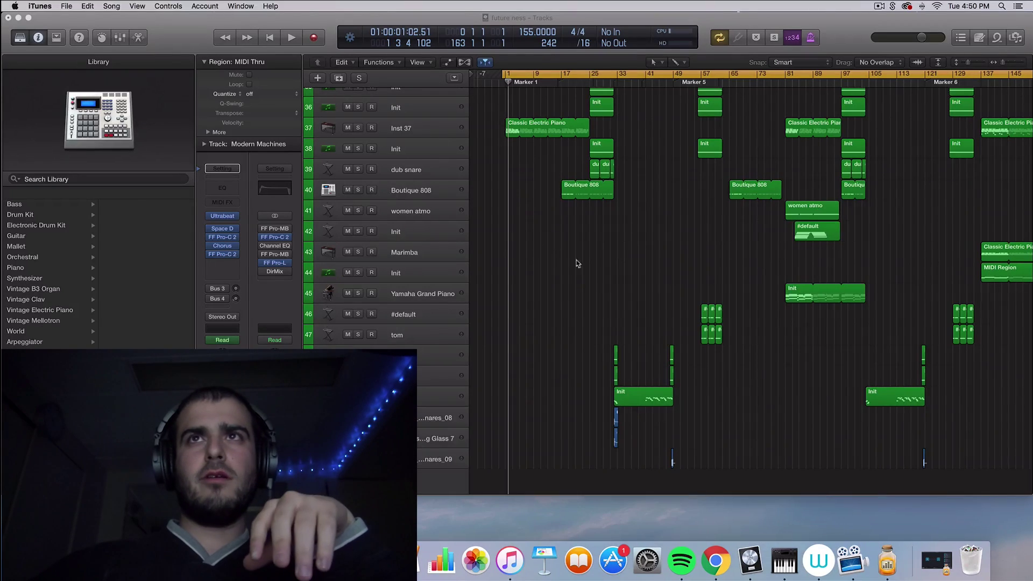
- Examine the tracks and regions throughout the future ness project's arrangement
{"action": "scroll", "coordinate": [658, 288], "scroll_direction": "up", "scroll_amount": 5}
{"action": "scroll", "coordinate": [657, 289], "scroll_direction": "up", "scroll_amount": 3}
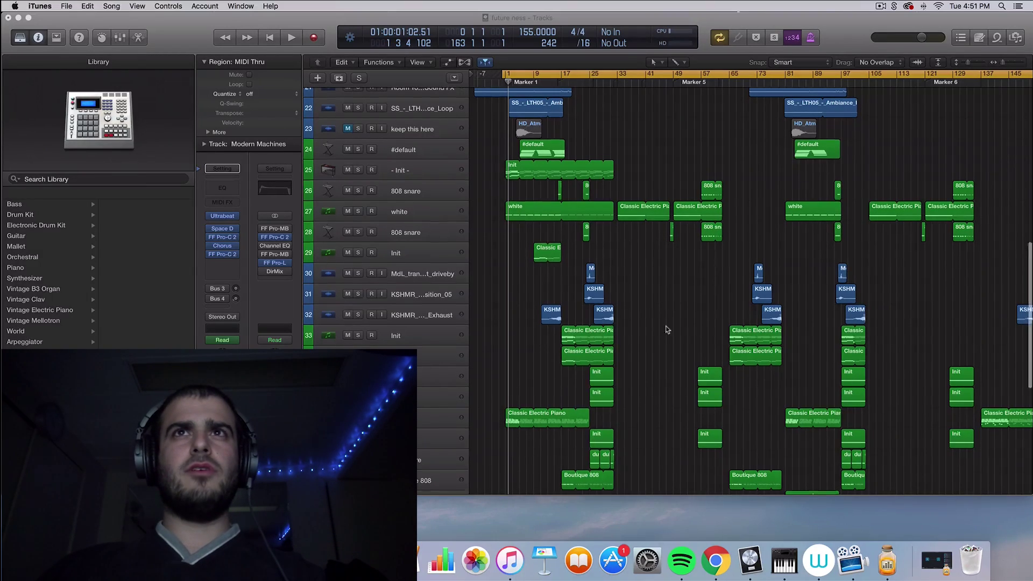
{"action": "scroll", "coordinate": [666, 326], "scroll_direction": "up", "scroll_amount": 5}
{"action": "scroll", "coordinate": [667, 330], "scroll_direction": "down", "scroll_amount": 7}
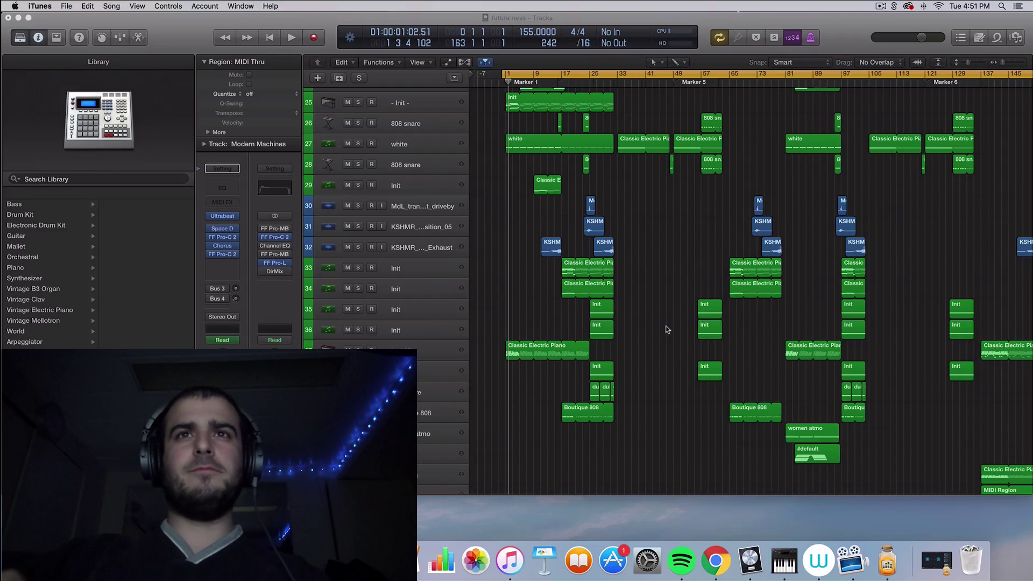
{"action": "scroll", "coordinate": [666, 329], "scroll_direction": "up", "scroll_amount": 7}
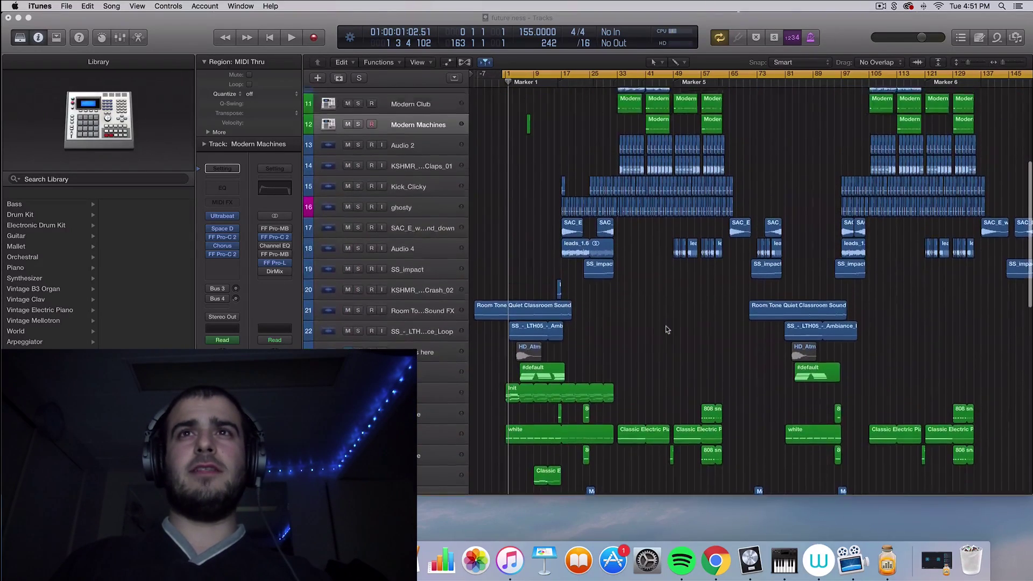
{"action": "scroll", "coordinate": [666, 330], "scroll_direction": "down", "scroll_amount": 4}
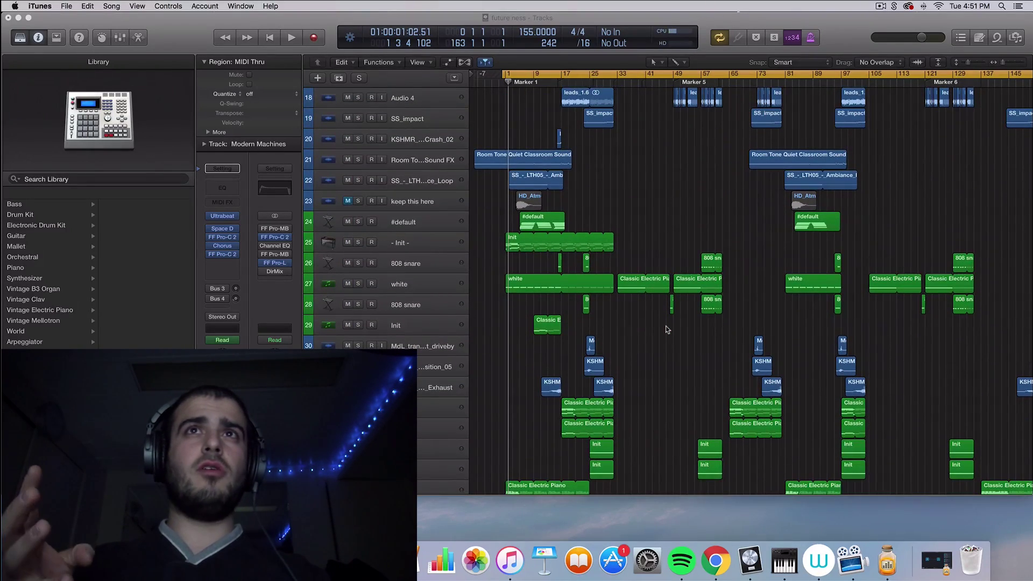
{"action": "scroll", "coordinate": [666, 329], "scroll_direction": "down", "scroll_amount": 3}
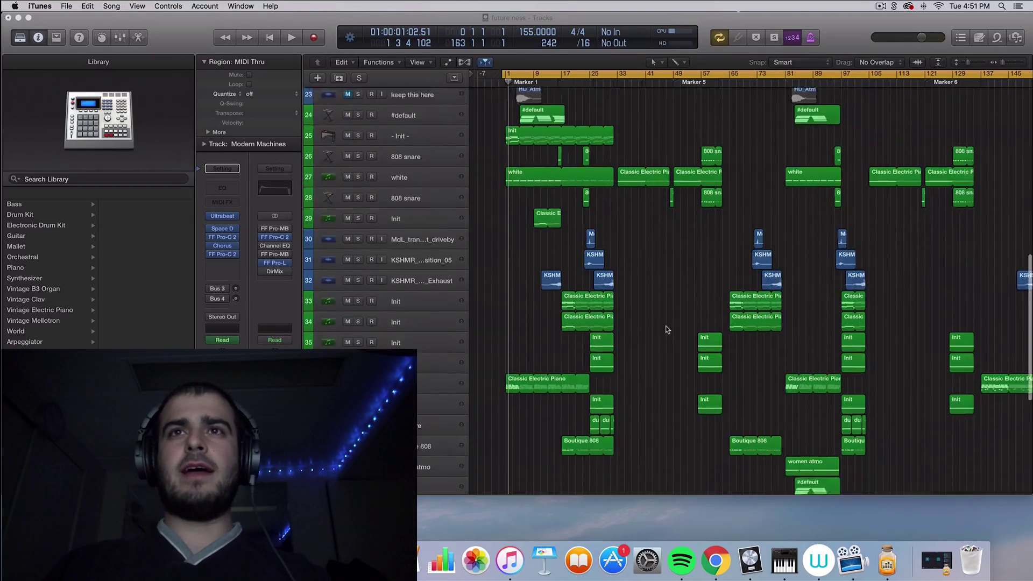
{"action": "scroll", "coordinate": [666, 329], "scroll_direction": "down", "scroll_amount": 5}
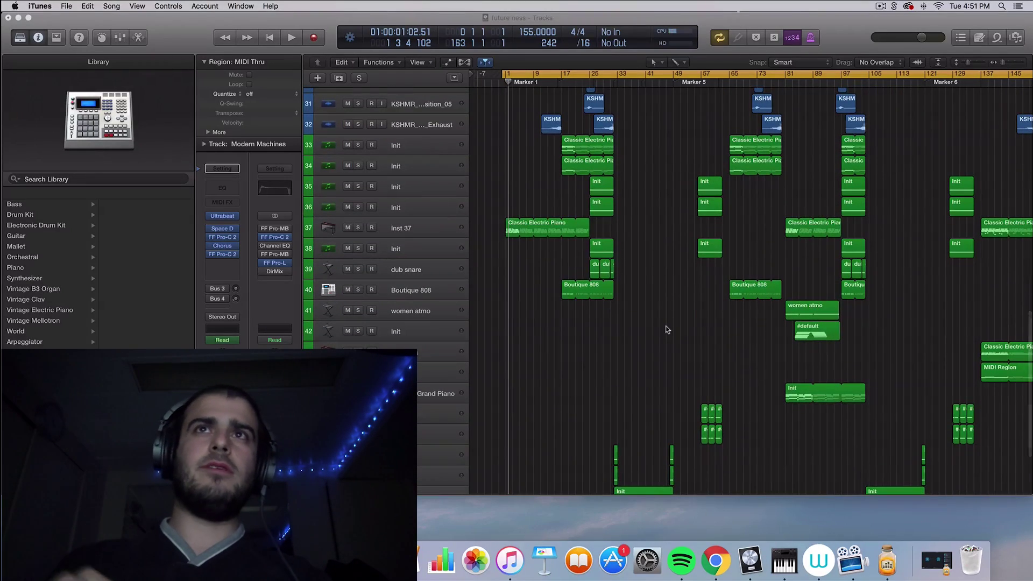
{"action": "scroll", "coordinate": [666, 329], "scroll_direction": "up", "scroll_amount": 15}
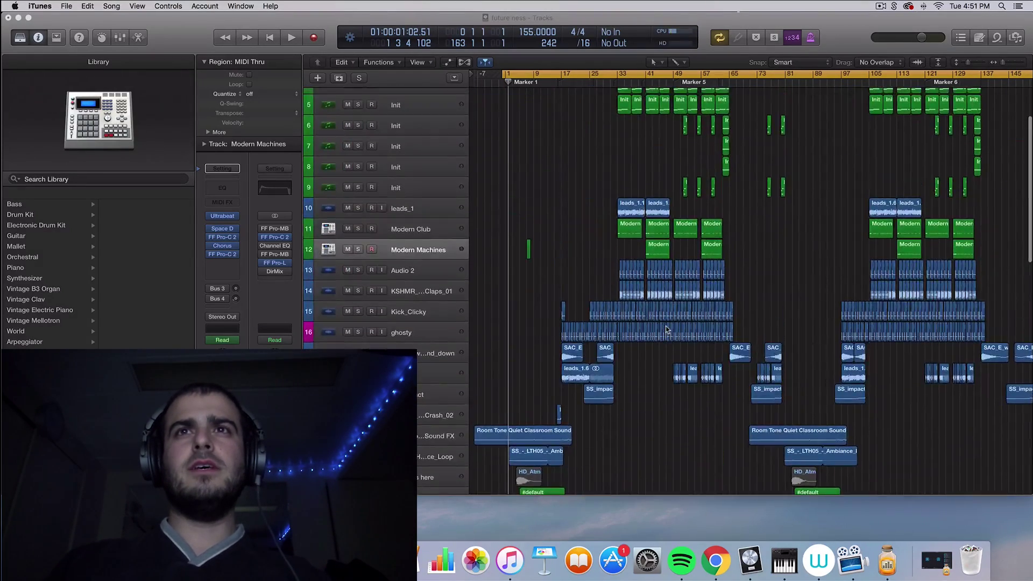
{"action": "scroll", "coordinate": [666, 329], "scroll_direction": "down", "scroll_amount": 14}
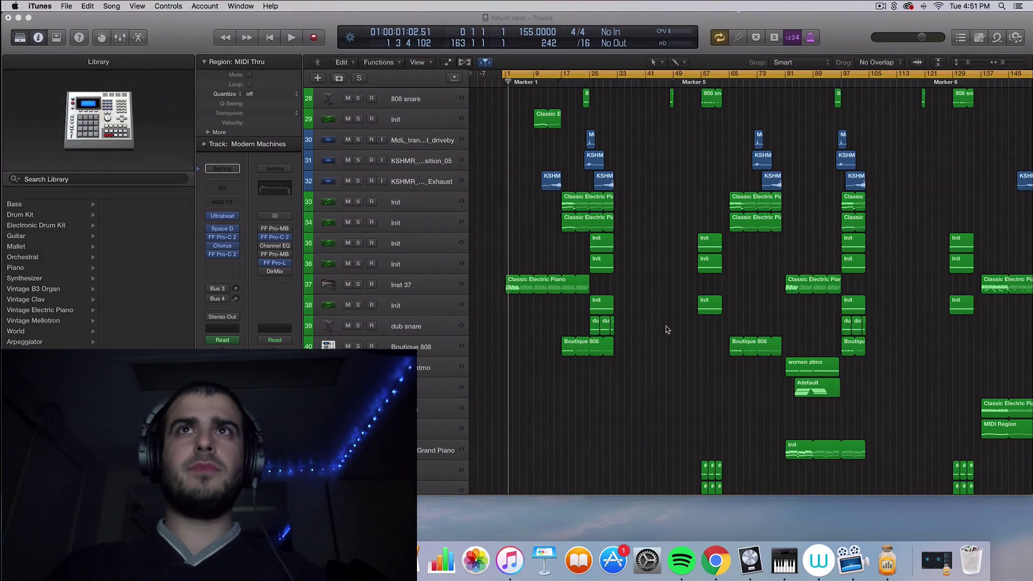
{"action": "scroll", "coordinate": [666, 329], "scroll_direction": "up", "scroll_amount": 12}
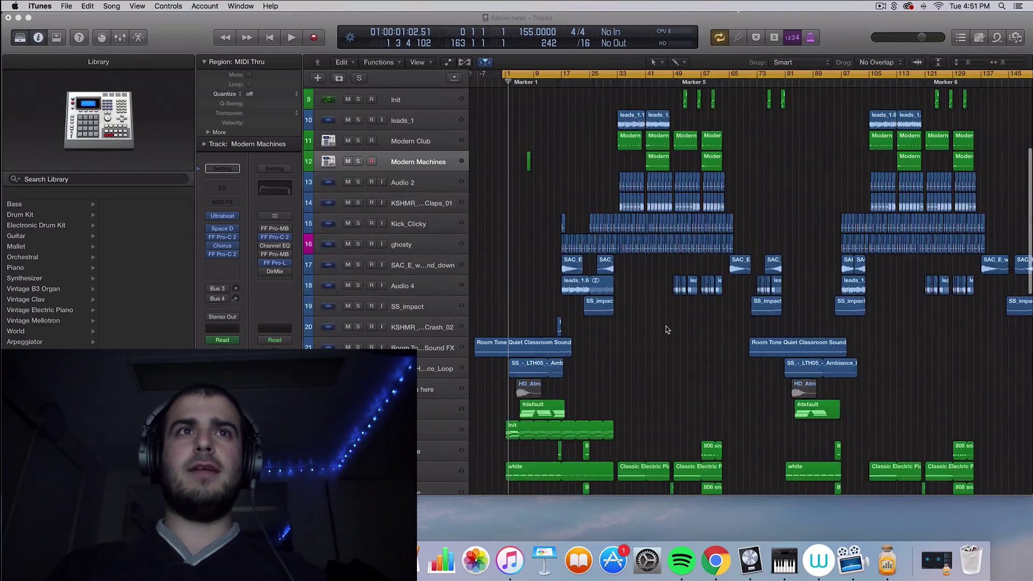
- Open the FF Pro-L limiter on the stereo output, play the song with it in view, and close the plug-in
{"action": "left_click", "coordinate": [280, 263]}
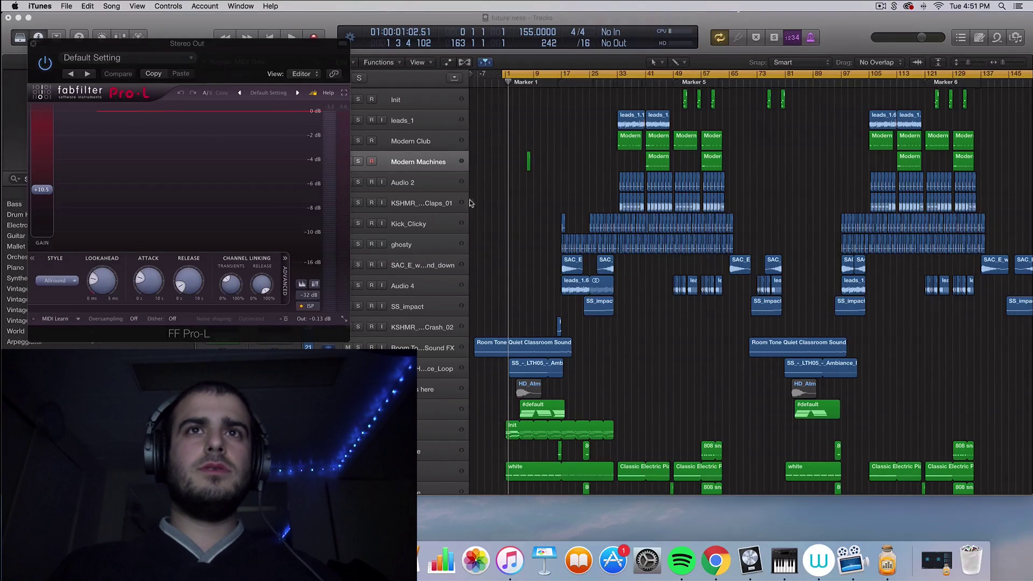
{"action": "left_click", "coordinate": [528, 227]}
{"action": "key", "text": "space"}
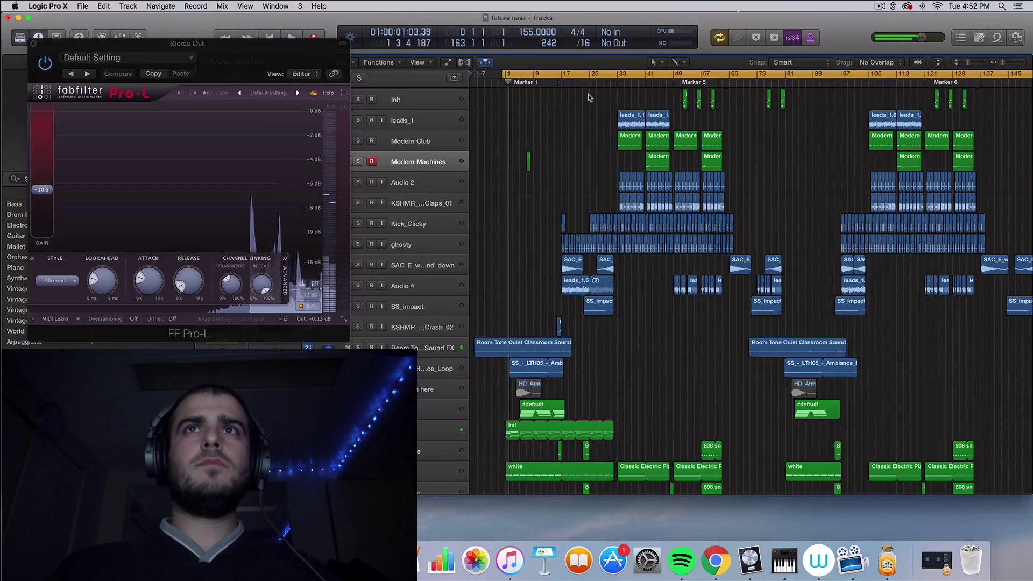
{"action": "left_click", "coordinate": [613, 83]}
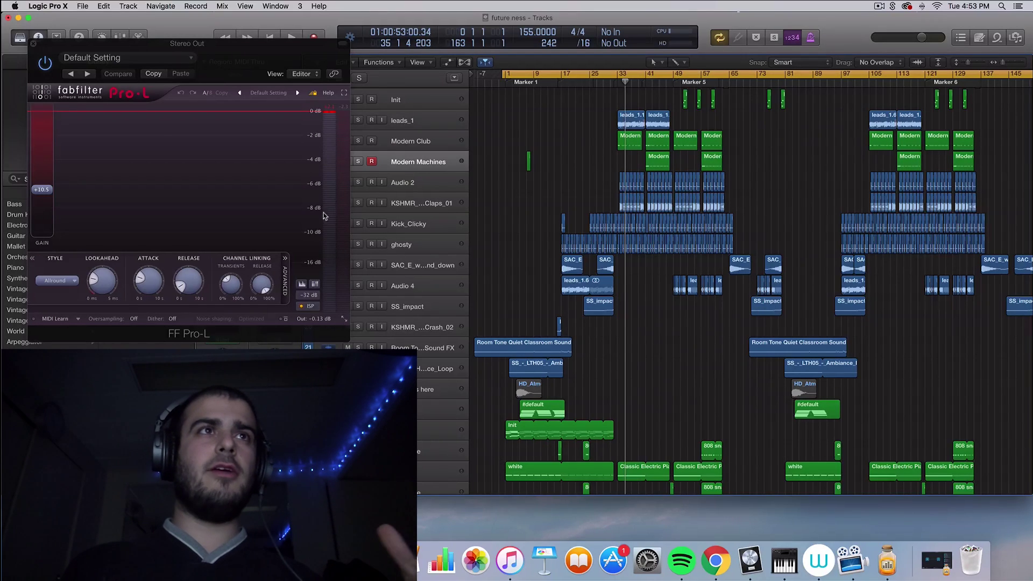
{"action": "left_click", "coordinate": [33, 45]}
- Set the cycle range to run from bar 33 to bar 49
{"action": "scroll", "coordinate": [634, 347], "scroll_direction": "up", "scroll_amount": 5}
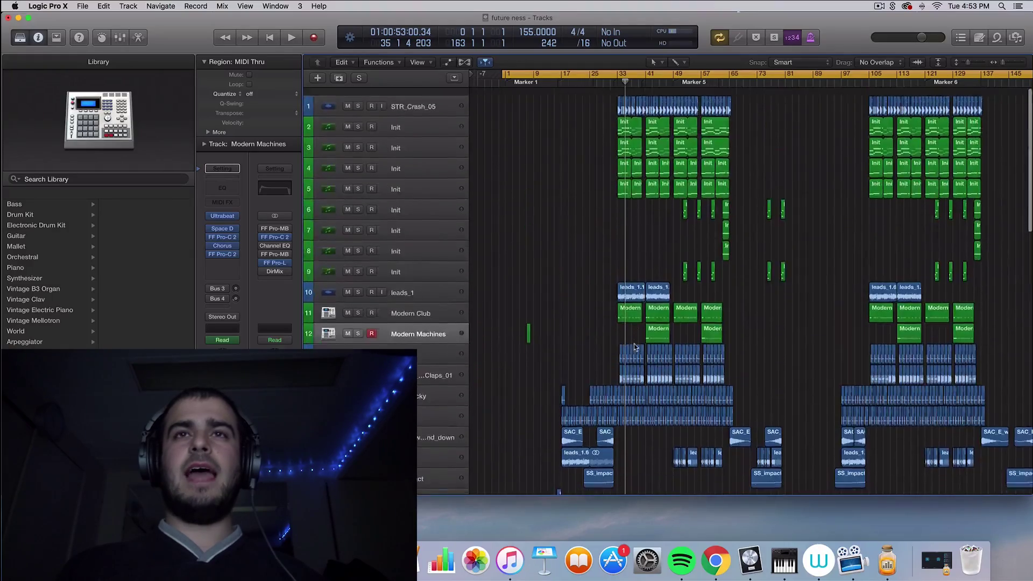
{"action": "scroll", "coordinate": [633, 347], "scroll_direction": "down", "scroll_amount": 20}
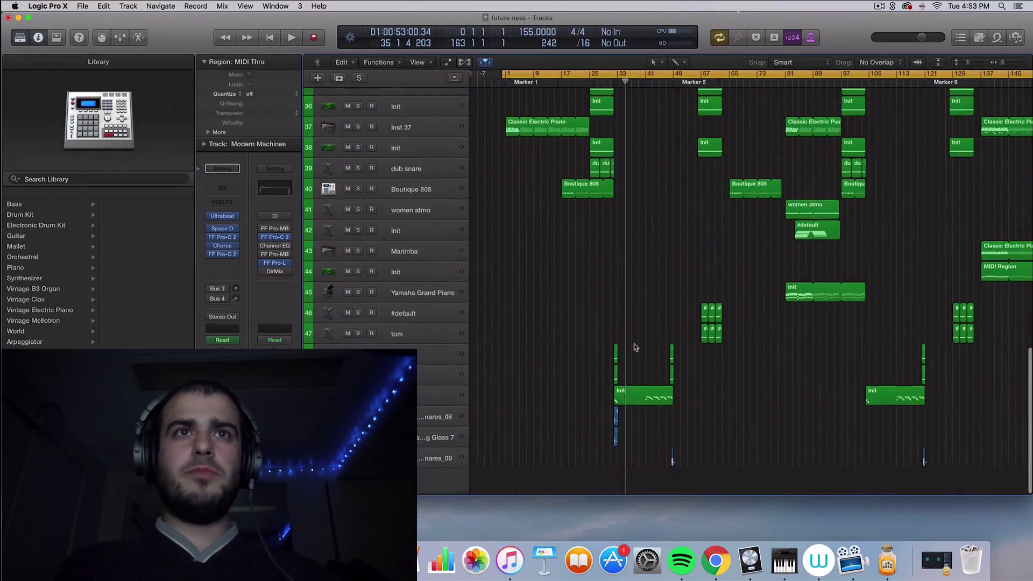
{"action": "scroll", "coordinate": [635, 347], "scroll_direction": "up", "scroll_amount": 20}
{"action": "scroll", "coordinate": [635, 348], "scroll_direction": "up", "scroll_amount": 5}
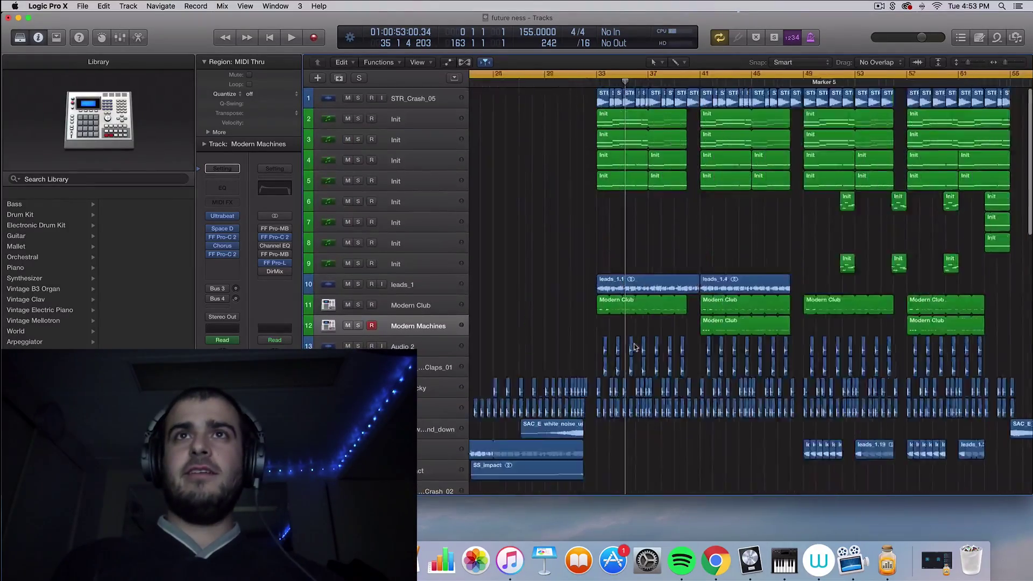
{"action": "scroll", "coordinate": [634, 347], "scroll_direction": "up", "scroll_amount": 5}
{"action": "scroll", "coordinate": [635, 347], "scroll_direction": "down", "scroll_amount": 10}
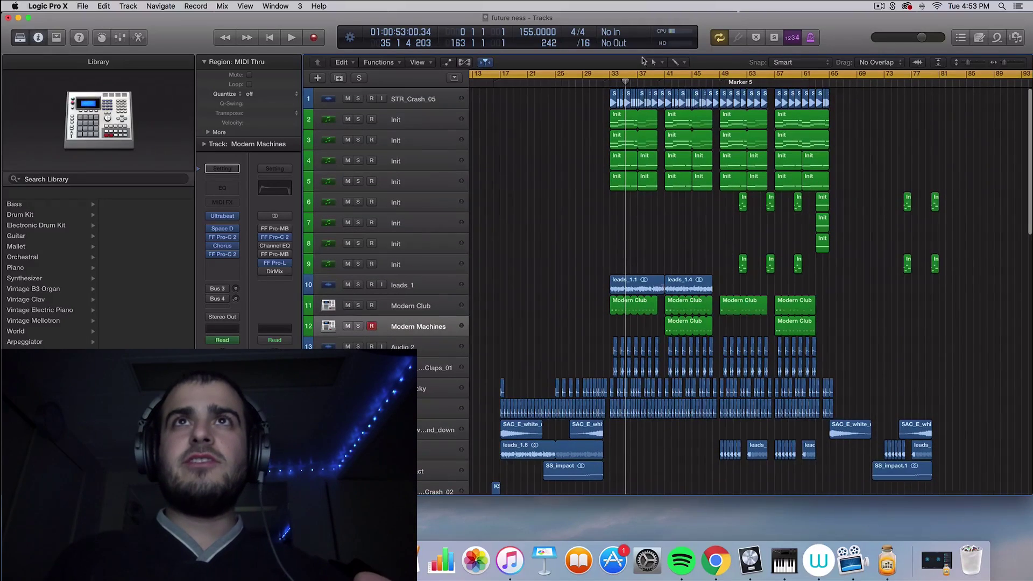
{"action": "left_click_drag", "start_coordinate": [611, 74], "coordinate": [713, 81]}
{"action": "scroll", "coordinate": [682, 149], "scroll_direction": "up", "scroll_amount": 5}
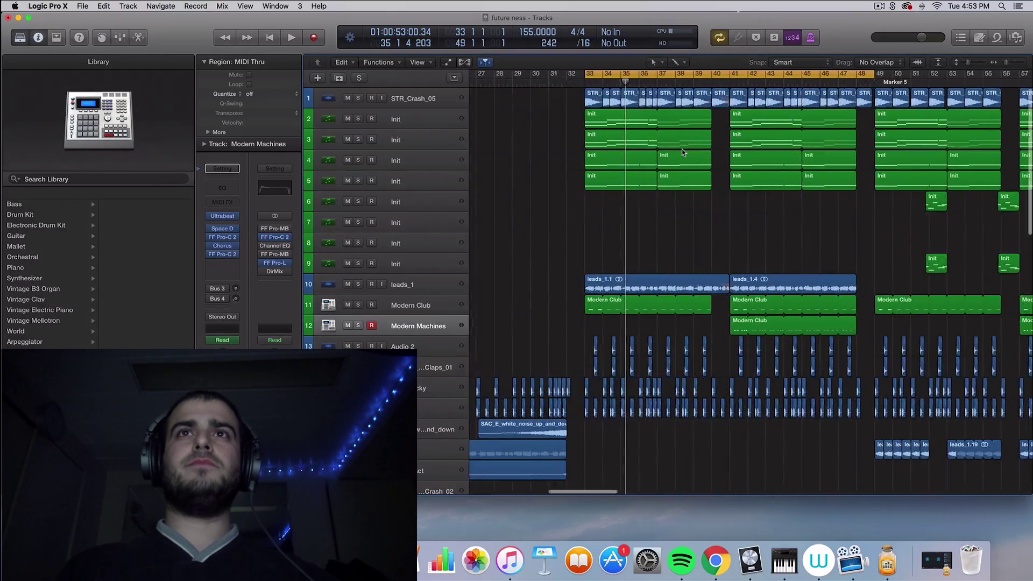
- Play the cycled section, solo the leads_1 track to hear it alone, and stop playback
{"action": "key", "text": "space"}
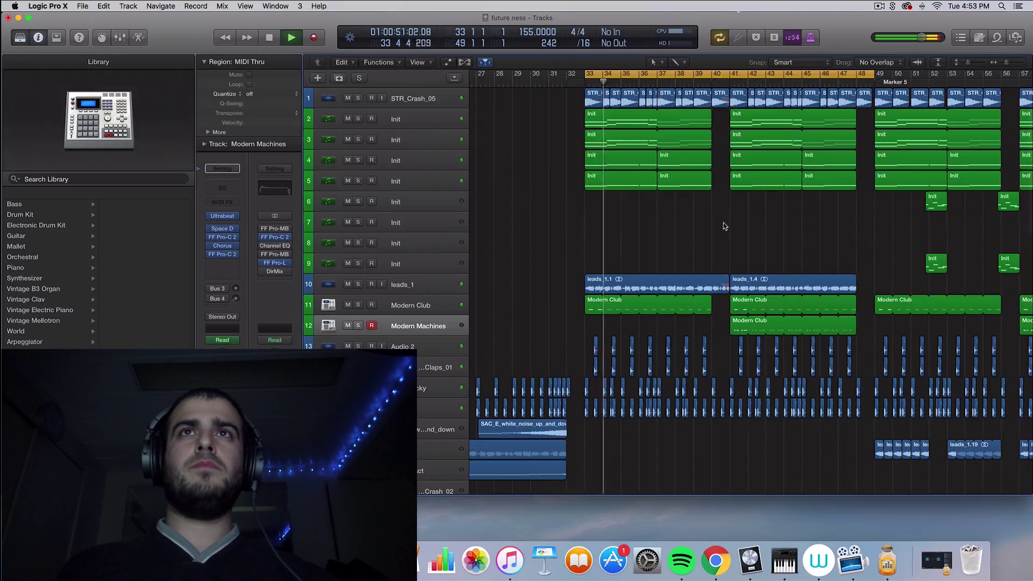
{"action": "scroll", "coordinate": [724, 226], "scroll_direction": "down", "scroll_amount": 1}
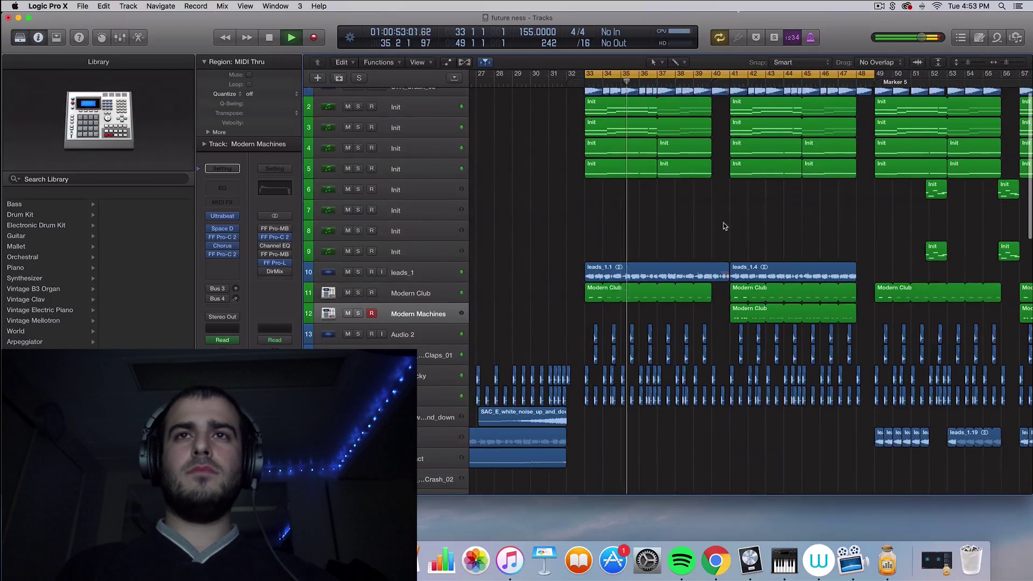
{"action": "left_click", "coordinate": [358, 272]}
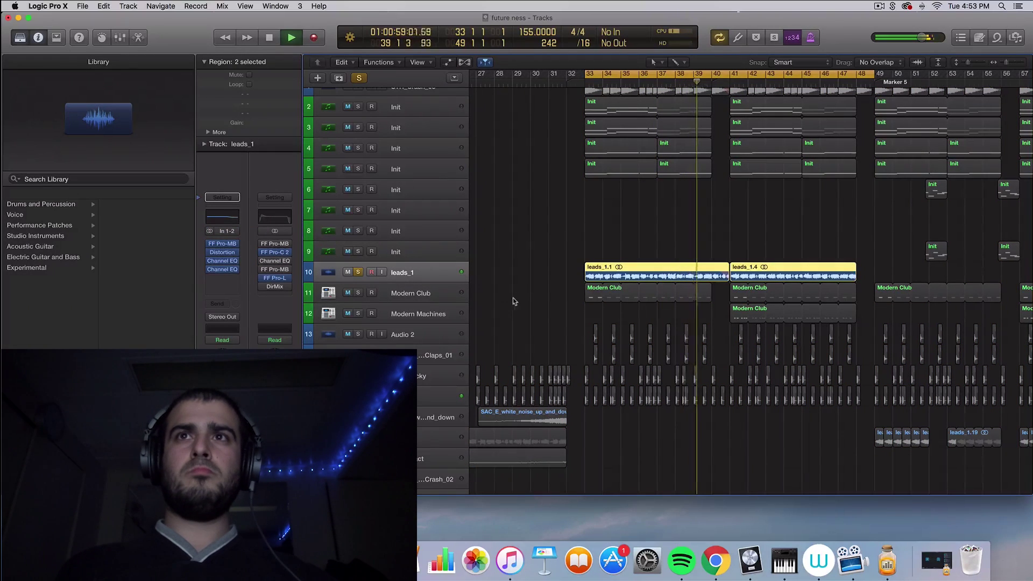
{"action": "scroll", "coordinate": [512, 299], "scroll_direction": "up", "scroll_amount": 1}
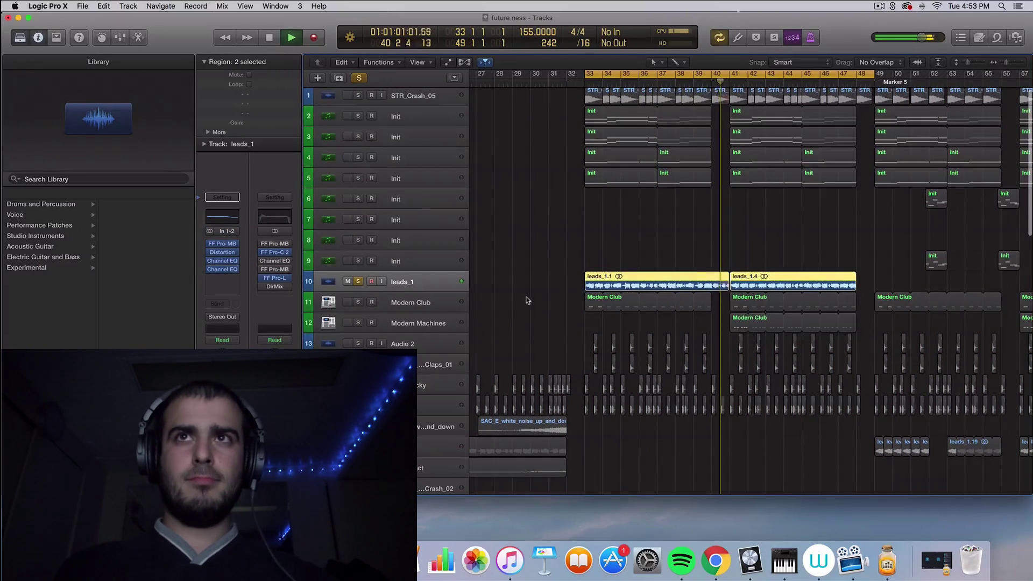
{"action": "key", "text": "space"}
- Create an empty MIDI region on Init track 6 from bar 33 to bar 40
{"action": "key", "text": "super+Right"}
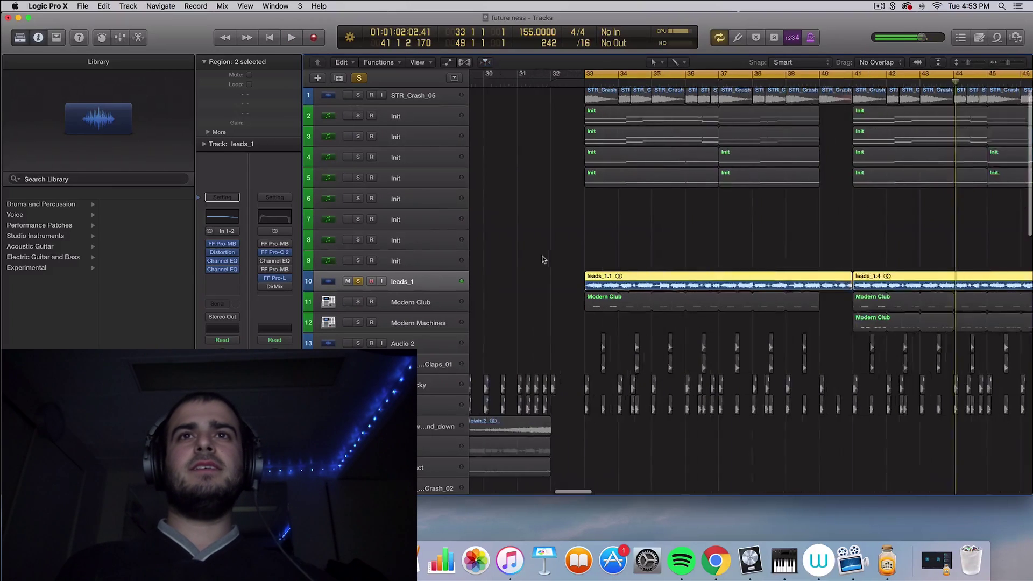
{"action": "key", "text": "super+Right"}
{"action": "key", "text": "super+Left"}
{"action": "key", "text": "super+Left"}
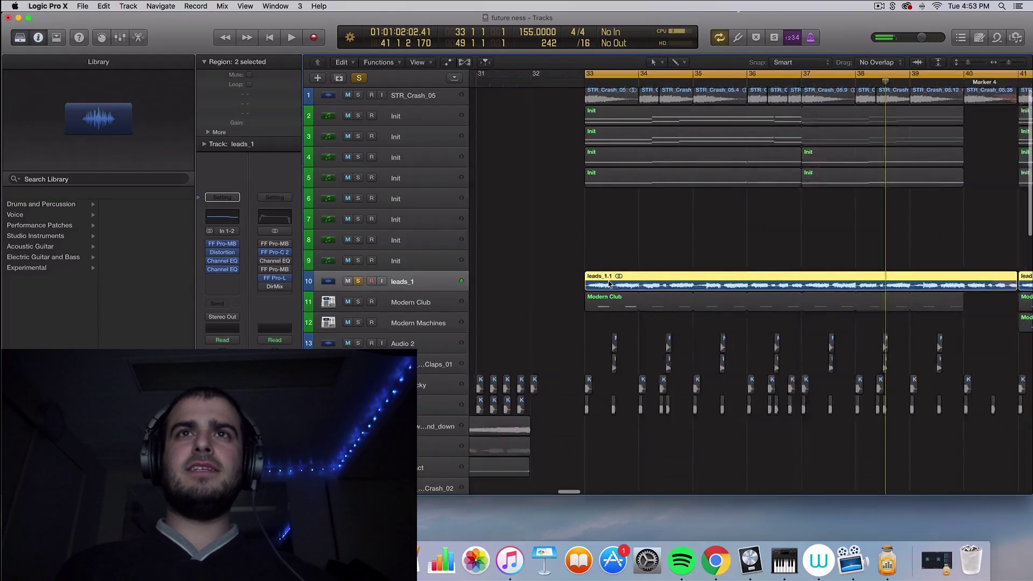
{"action": "left_click", "coordinate": [424, 201]}
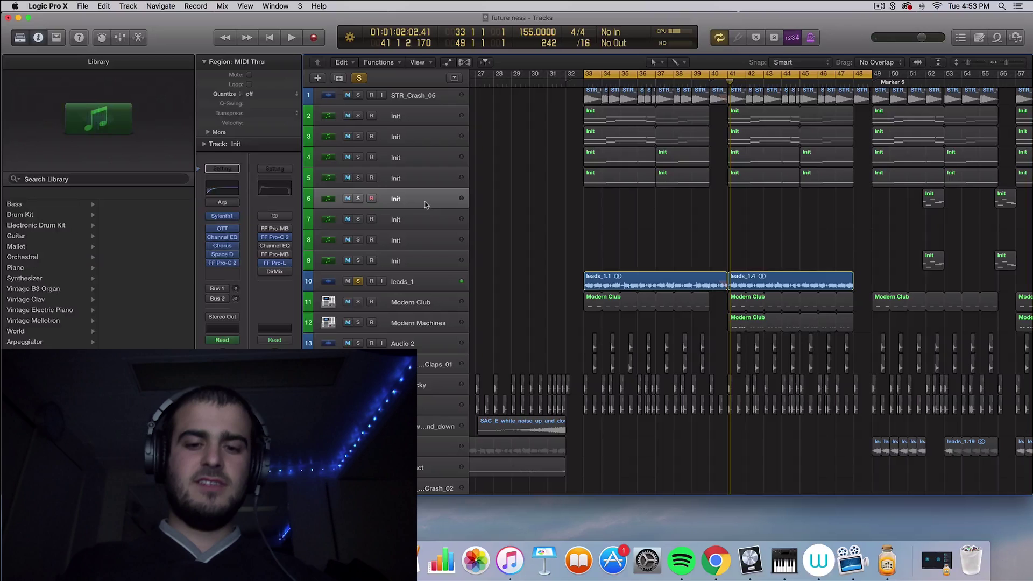
{"action": "key", "text": "Down"}
{"action": "key", "text": "Down"}
{"action": "key", "text": "Down"}
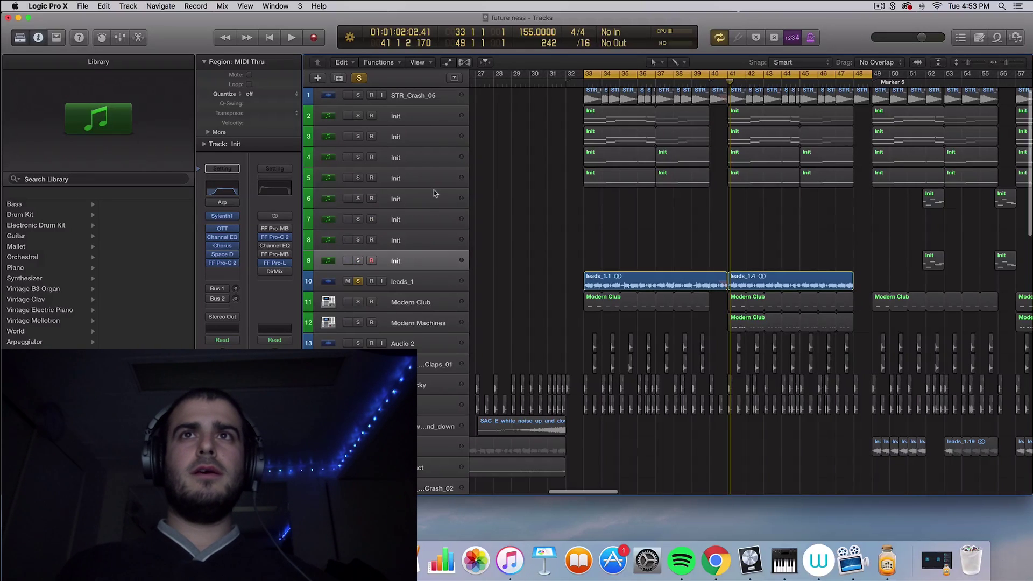
{"action": "left_click", "coordinate": [591, 200], "text": "super"}
{"action": "left_click_drag", "start_coordinate": [596, 201], "coordinate": [709, 202]}
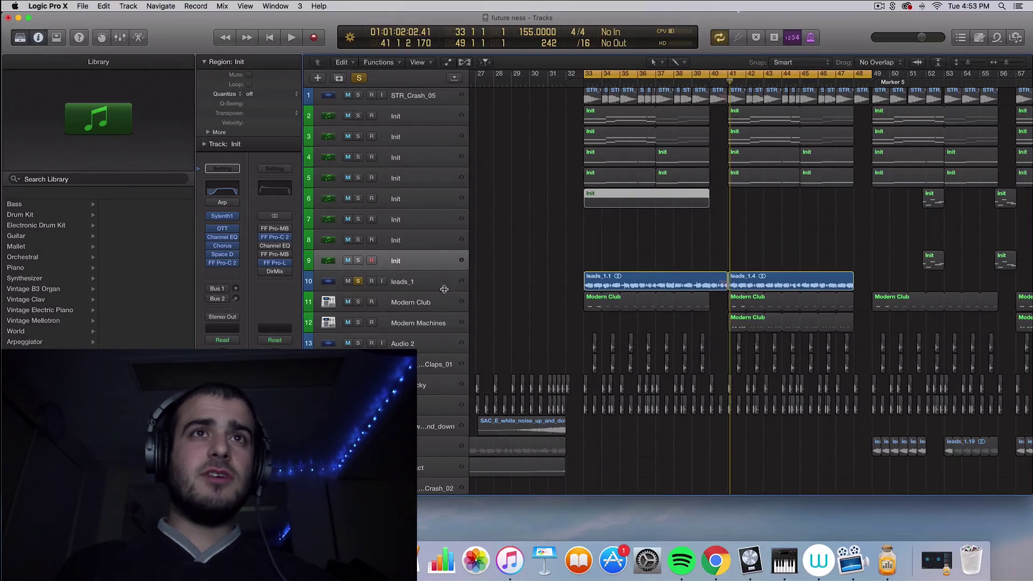
- Turn off solo on leads_1, then solo and select Init track 6
{"action": "left_click", "coordinate": [358, 282]}
{"action": "left_click", "coordinate": [358, 198]}
{"action": "left_click", "coordinate": [404, 198]}
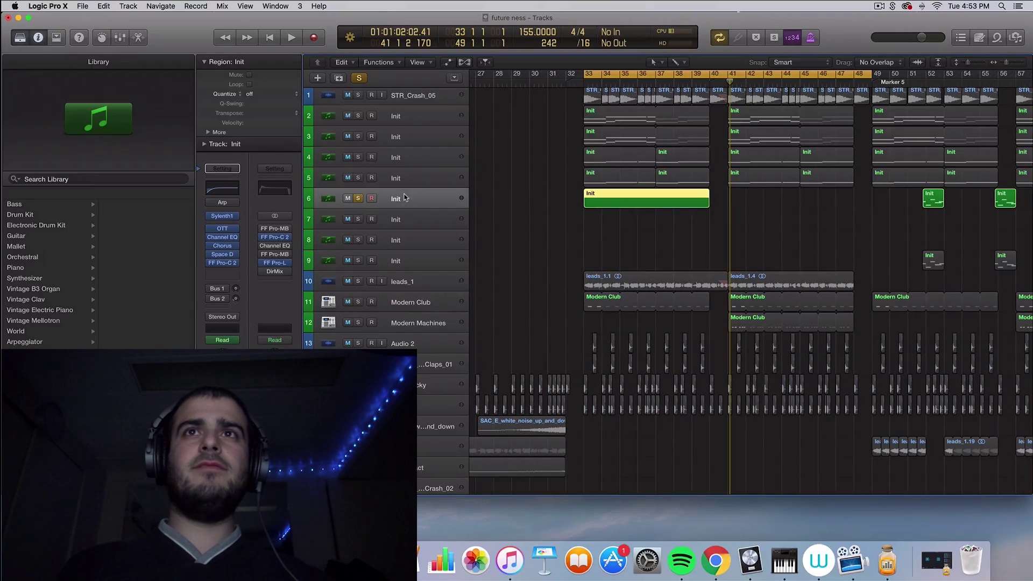
- Open the empty region on track 6 in the Piano Roll and place the playhead at bar 33
{"action": "double_click", "coordinate": [648, 204]}
{"action": "left_click", "coordinate": [582, 81]}
{"action": "left_click", "coordinate": [578, 83]}
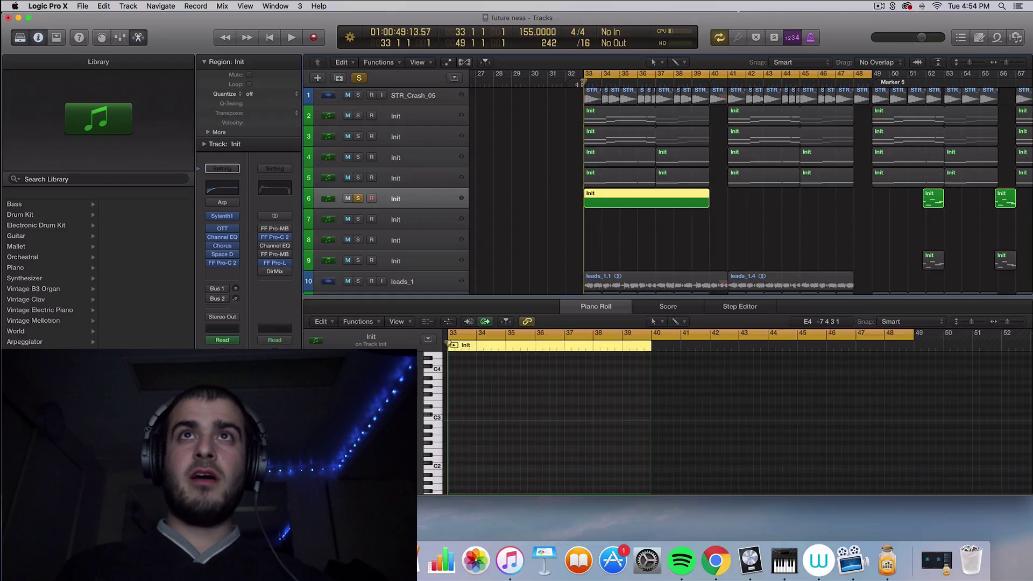
- Select the empty region on Init track 6 and audition the synth's C3 note in the Piano Roll
{"action": "scroll", "coordinate": [553, 269], "scroll_direction": "down", "scroll_amount": 3}
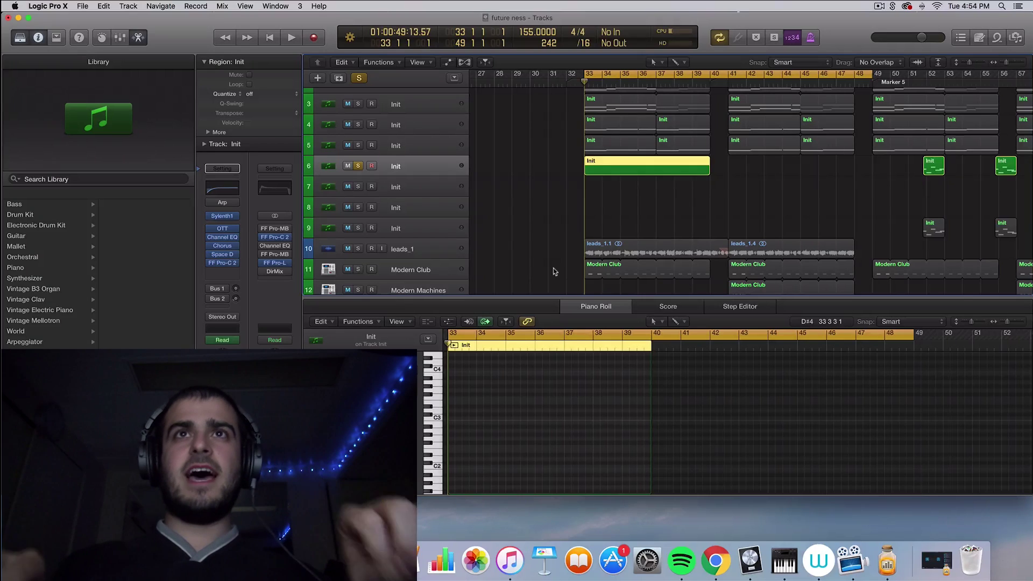
{"action": "scroll", "coordinate": [662, 229], "scroll_direction": "up", "scroll_amount": 1}
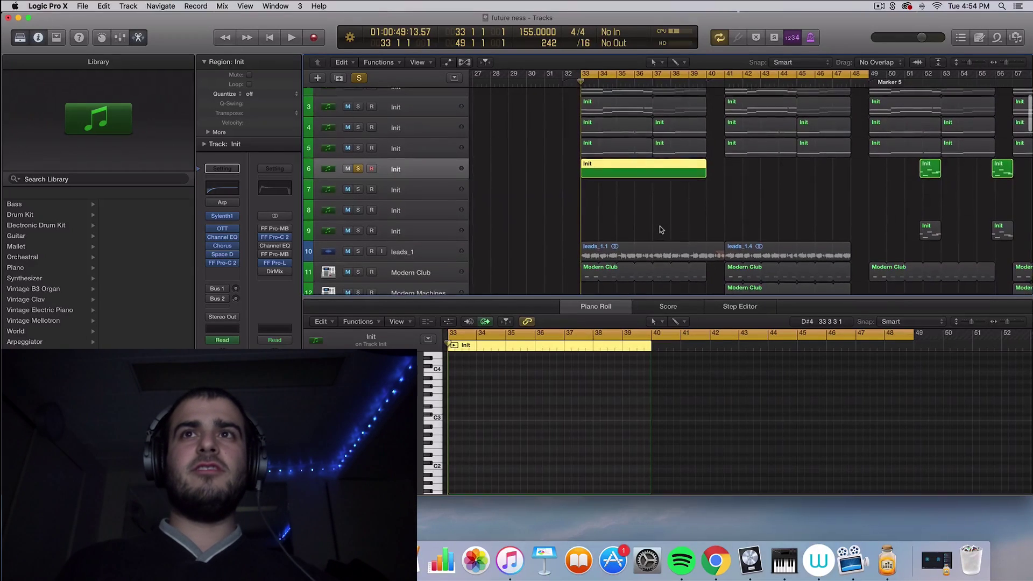
{"action": "left_click", "coordinate": [641, 225]}
{"action": "left_click_drag", "start_coordinate": [641, 225], "coordinate": [736, 243]}
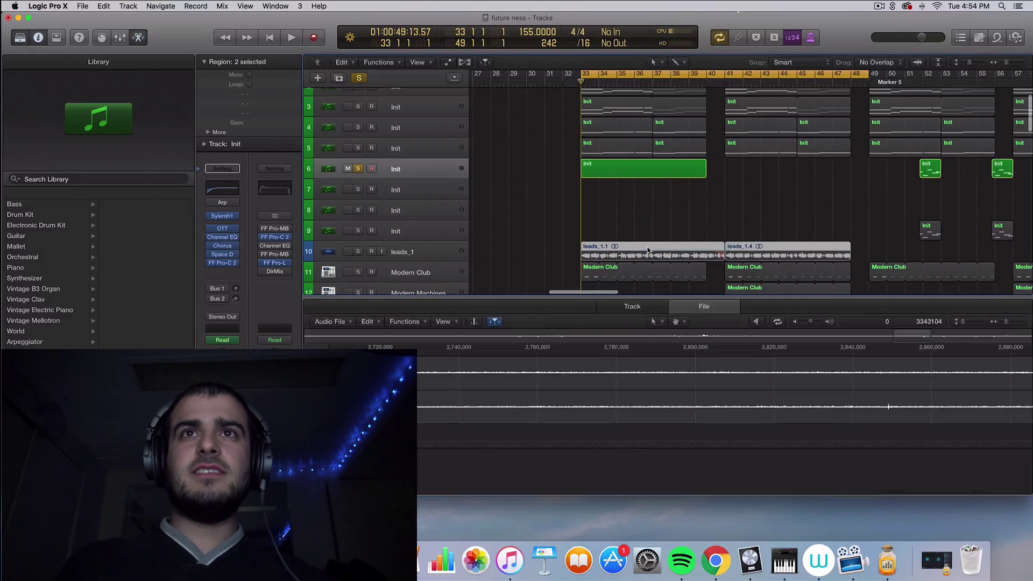
{"action": "key", "text": "super+Right"}
{"action": "left_click", "coordinate": [637, 171]}
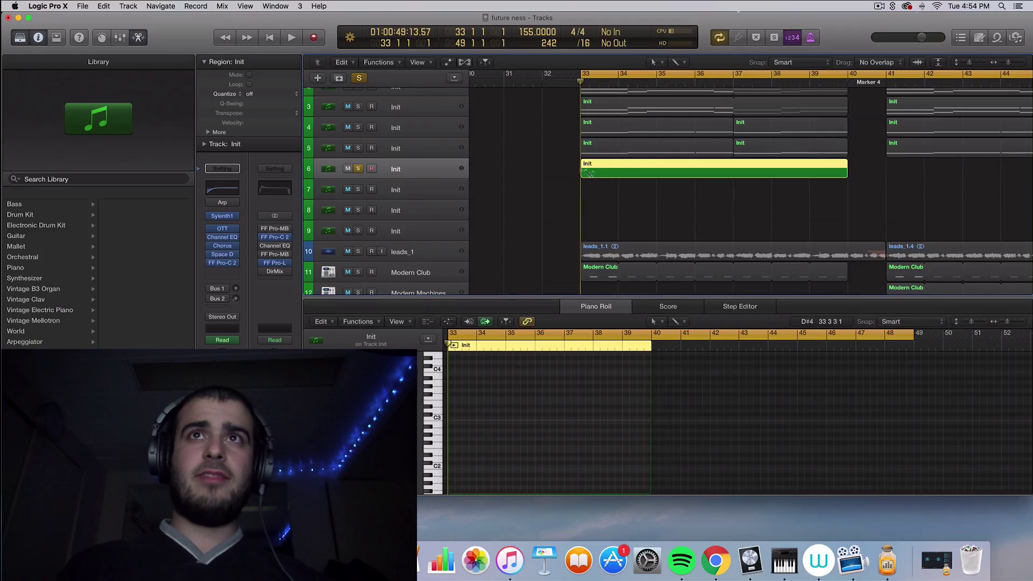
{"action": "scroll", "coordinate": [441, 460], "scroll_direction": "up", "scroll_amount": 1}
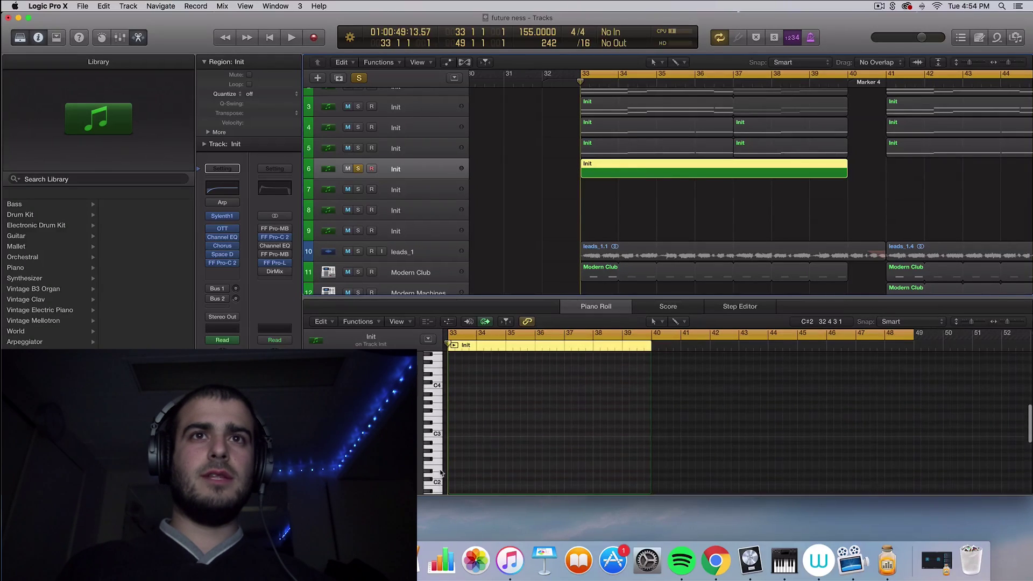
{"action": "left_click", "coordinate": [437, 434]}
{"action": "scroll", "coordinate": [437, 391], "scroll_direction": "up", "scroll_amount": 2}
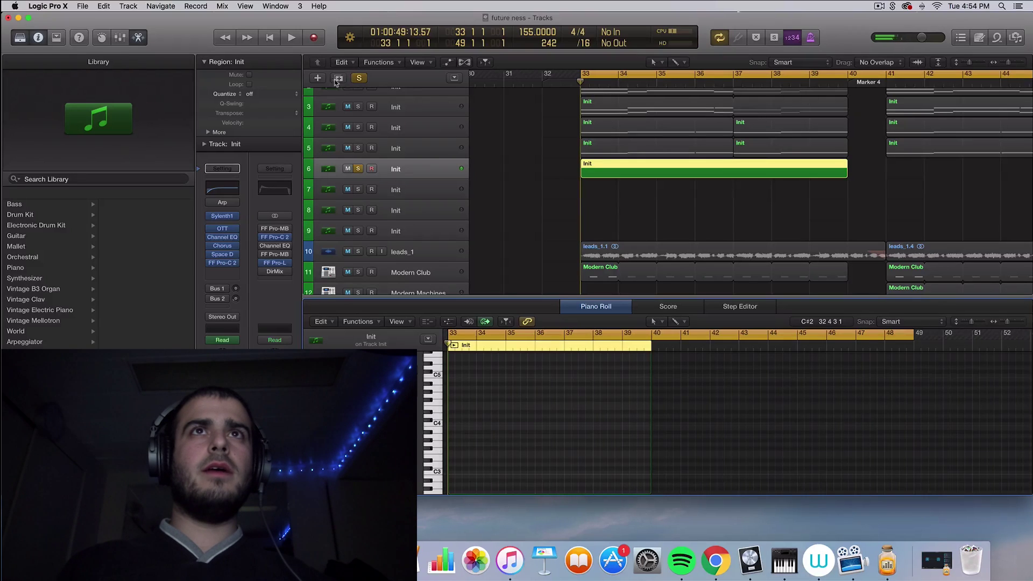
- Show track automation and display the Sylenth1 FilterCtl Cutoff lane on Init track 6
{"action": "left_click", "coordinate": [450, 61]}
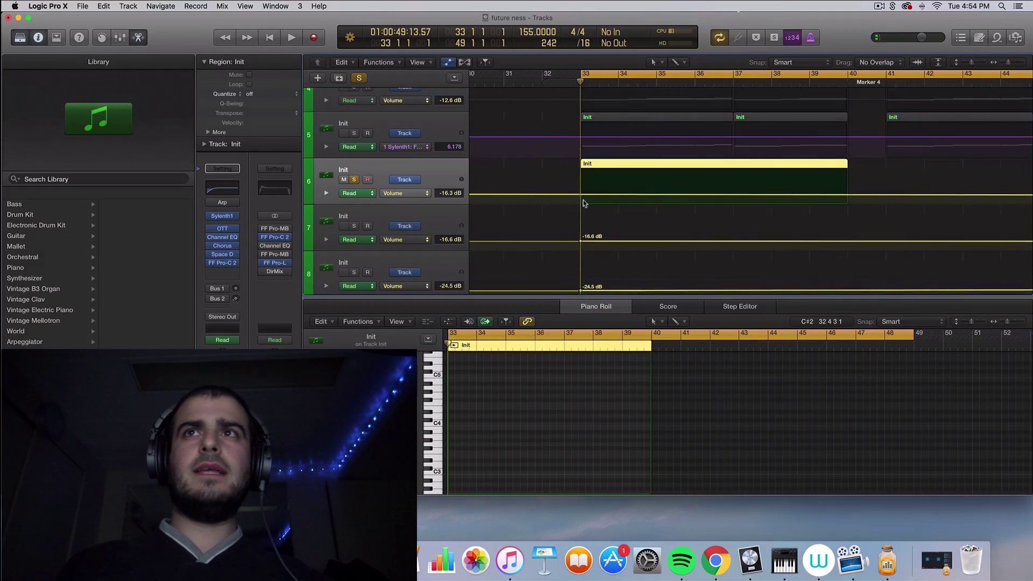
{"action": "scroll", "coordinate": [585, 203], "scroll_direction": "down", "scroll_amount": 6}
{"action": "scroll", "coordinate": [585, 203], "scroll_direction": "up", "scroll_amount": 2}
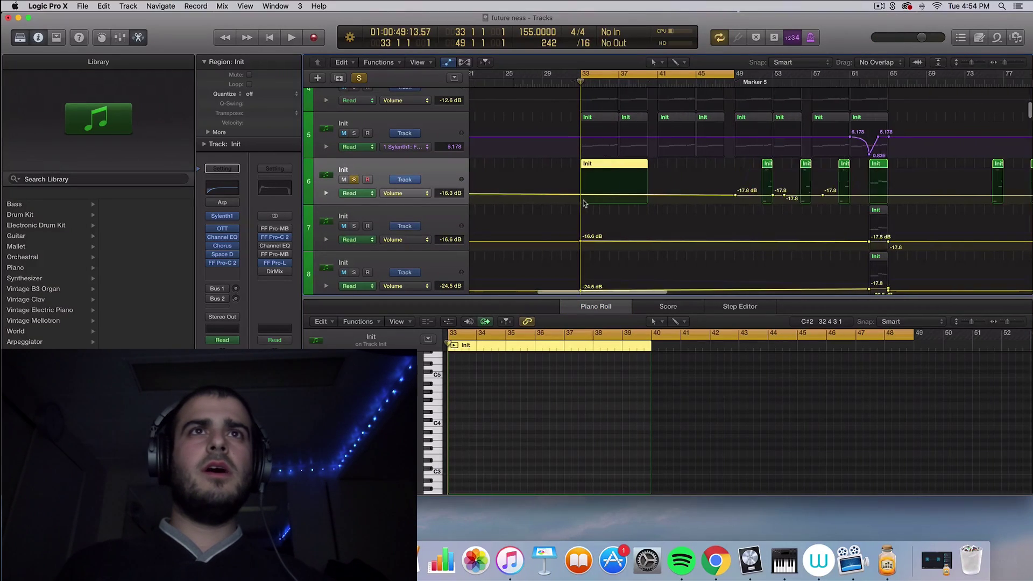
{"action": "left_click", "coordinate": [393, 194]}
{"action": "left_click", "coordinate": [420, 199]}
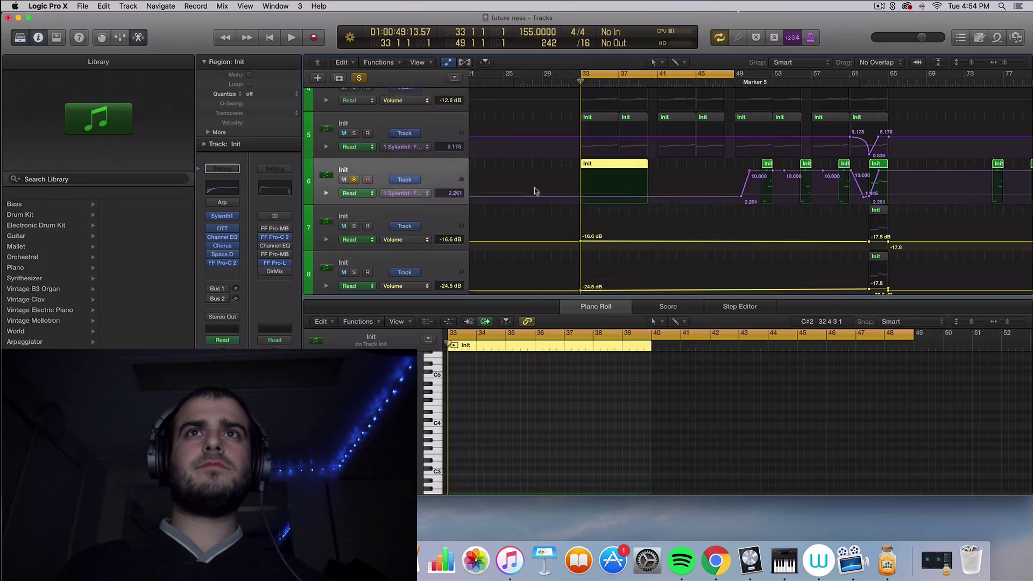
- Raise track 6's filter cutoff automation to 10.000 from bar 33, then reselect the region and audition C4
{"action": "left_click", "coordinate": [583, 196]}
{"action": "left_click_drag", "start_coordinate": [595, 199], "coordinate": [595, 172]}
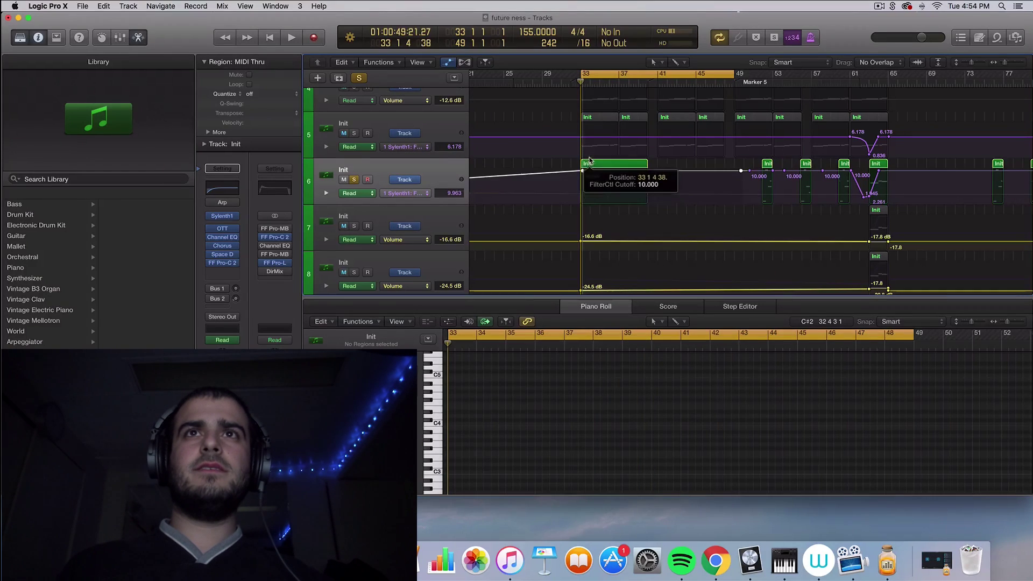
{"action": "left_click", "coordinate": [613, 163]}
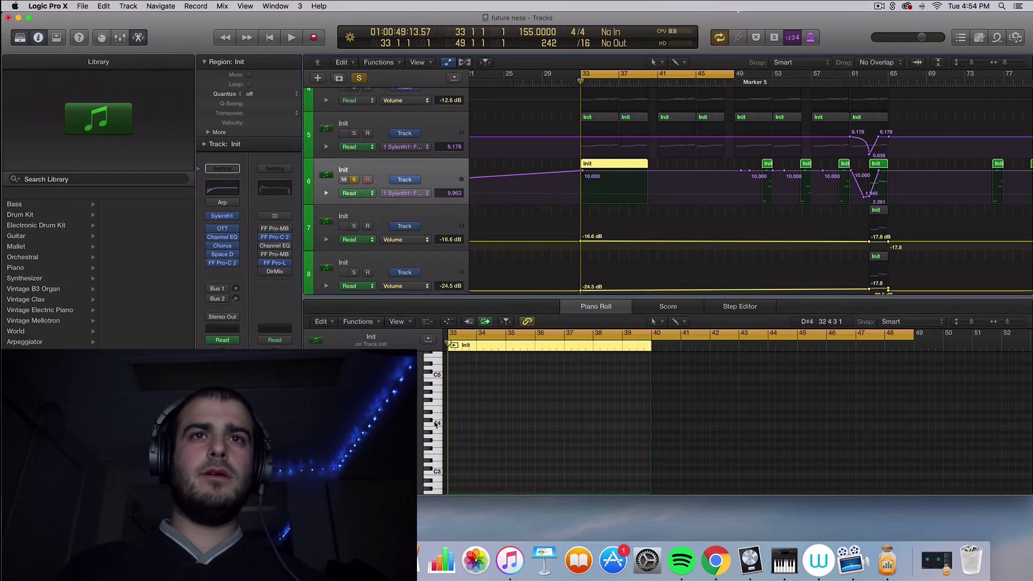
{"action": "left_click", "coordinate": [435, 423]}
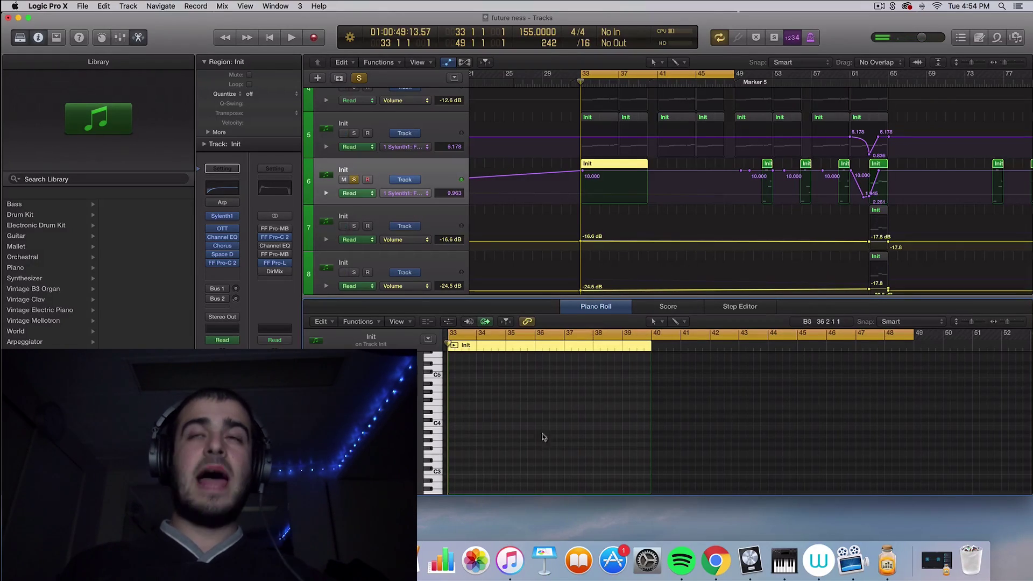
- Open the Sylenth1 synth on track 6, examine its Part A and Part B oscillator settings, and close it
{"action": "left_click", "coordinate": [223, 216]}
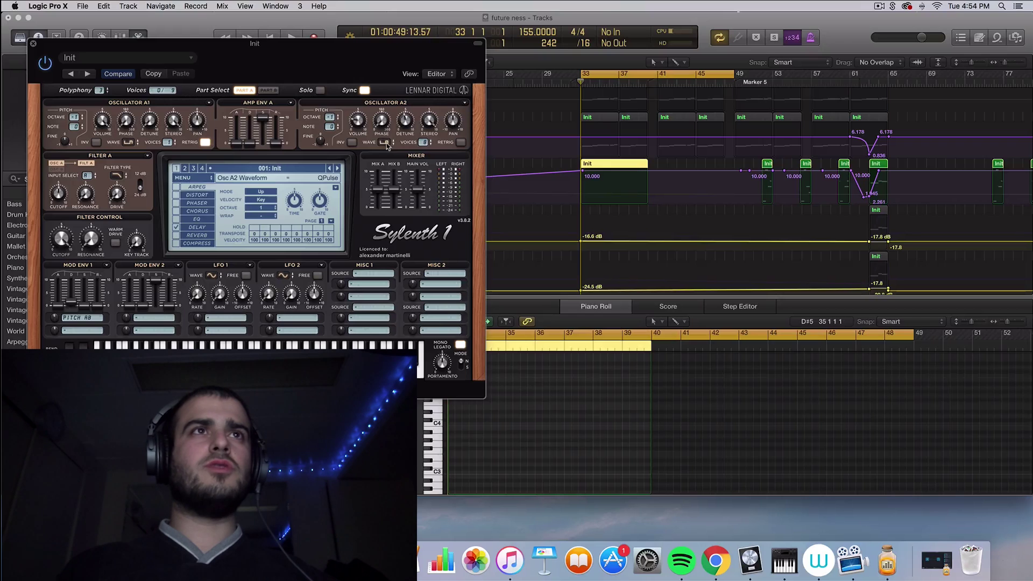
{"action": "left_click", "coordinate": [267, 91]}
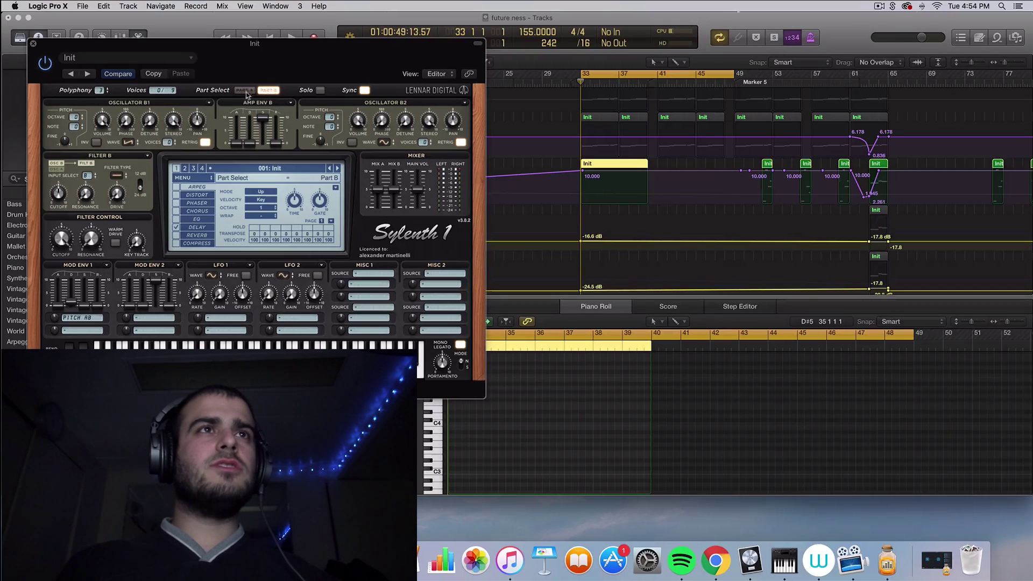
{"action": "left_click", "coordinate": [244, 90]}
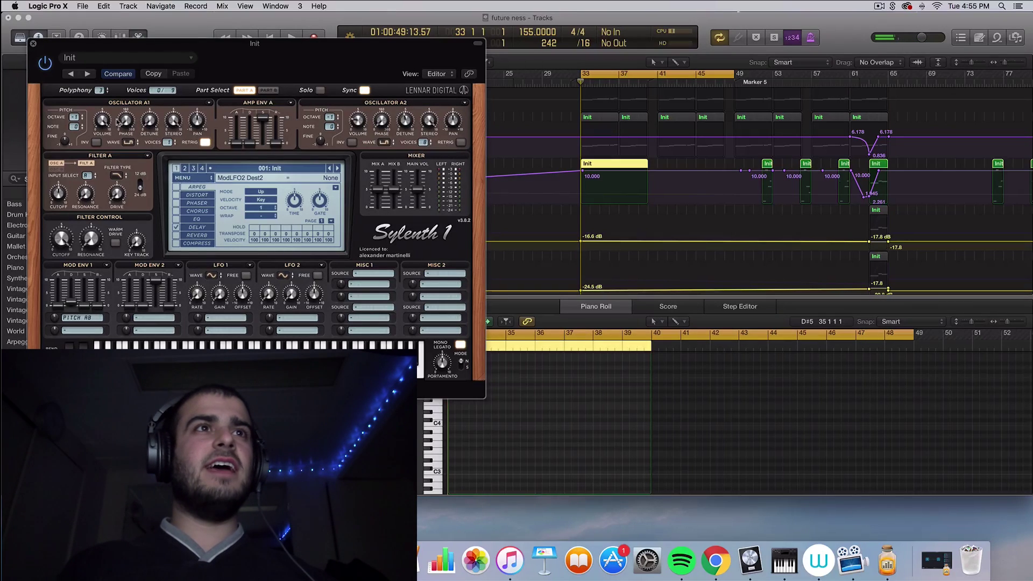
{"action": "left_click", "coordinate": [33, 44]}
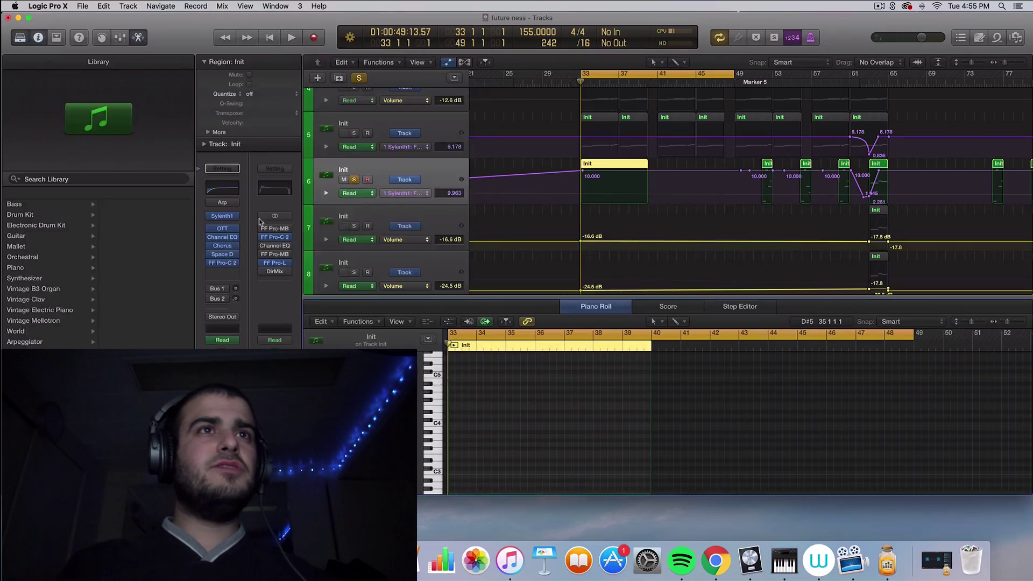
- Inspect the OTT and Chorus effect settings on track 6, closing each plug-in after viewing
{"action": "left_click", "coordinate": [229, 229]}
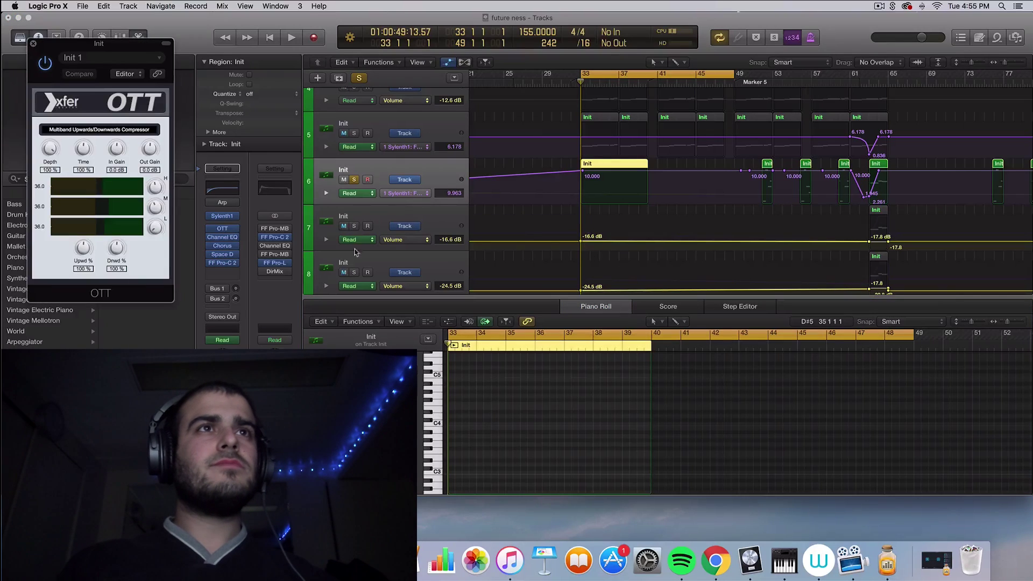
{"action": "left_click", "coordinate": [32, 45]}
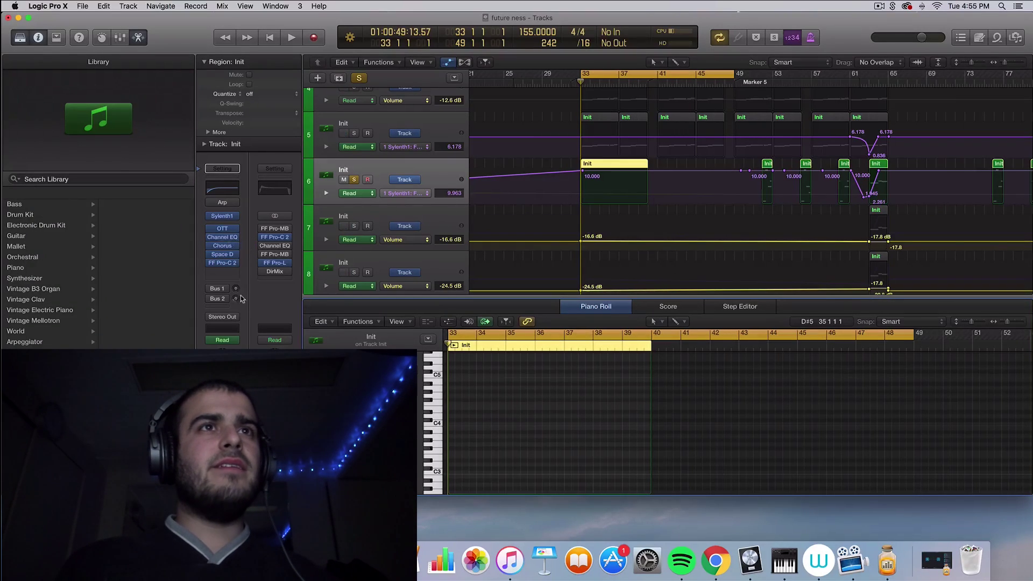
{"action": "left_click", "coordinate": [229, 245]}
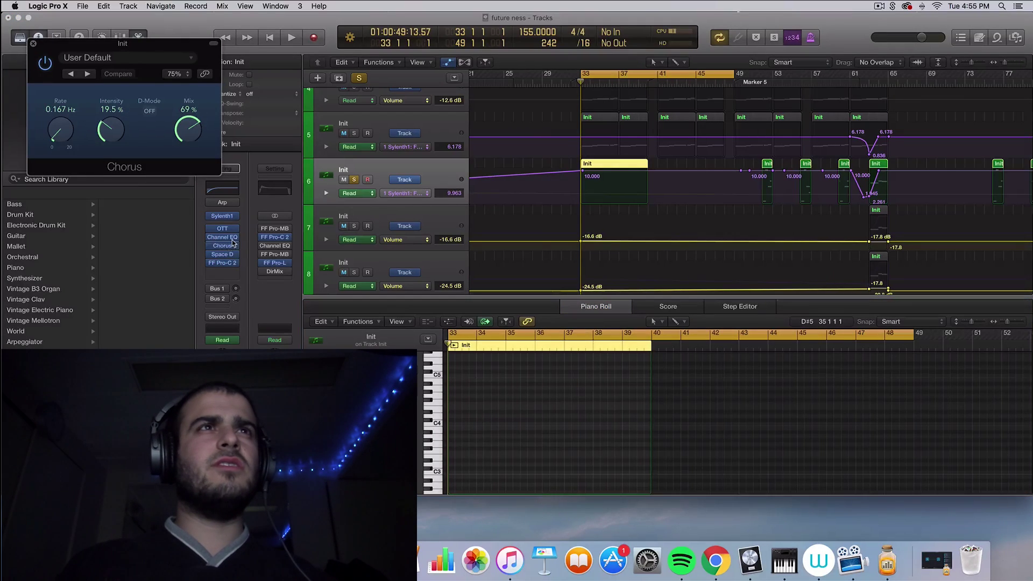
{"action": "left_click", "coordinate": [33, 44]}
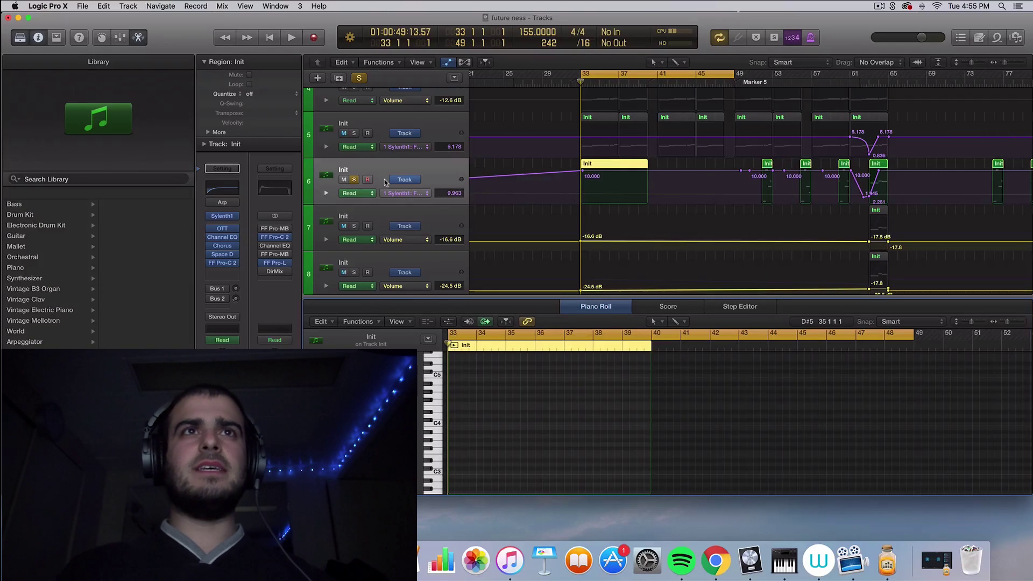
- Turn off solo on Init track 6 and deselect its region
{"action": "left_click", "coordinate": [354, 180]}
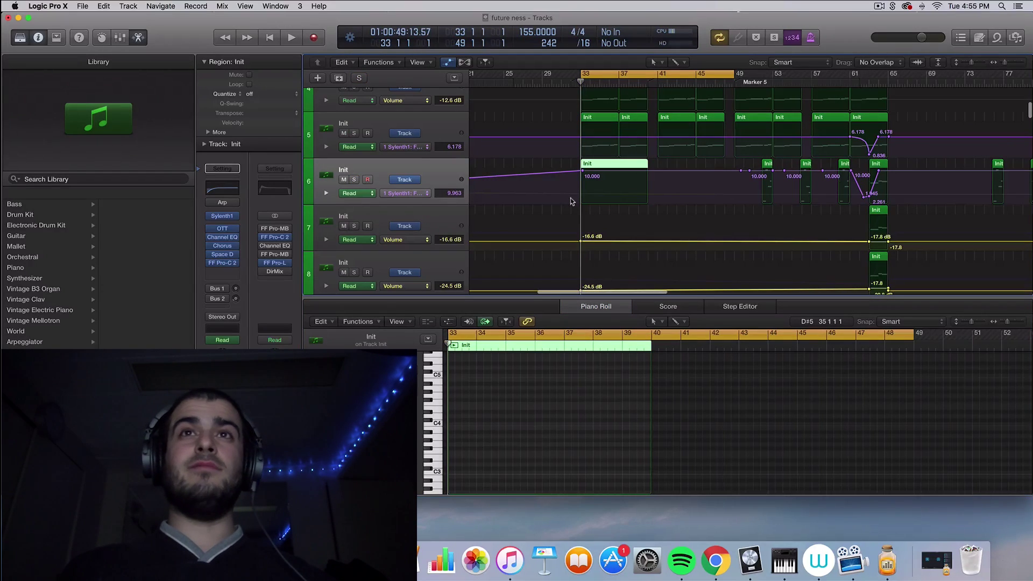
{"action": "key", "text": "super+Right"}
{"action": "key", "text": "super+Right"}
{"action": "left_click", "coordinate": [611, 212]}
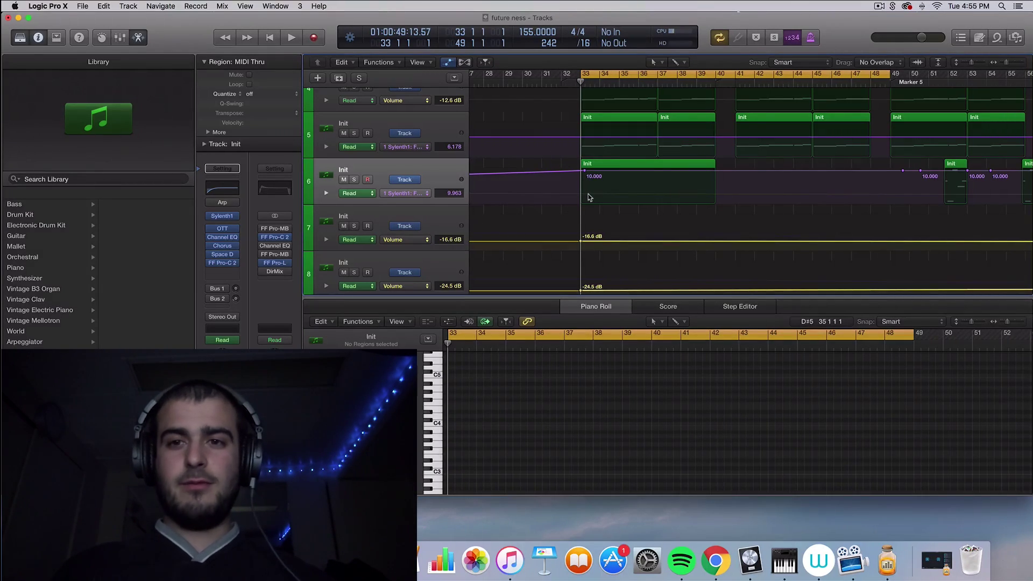
- Hide the automation and create an empty MIDI region on Init track 7 from bar 33 to bar 40
{"action": "left_click", "coordinate": [440, 228]}
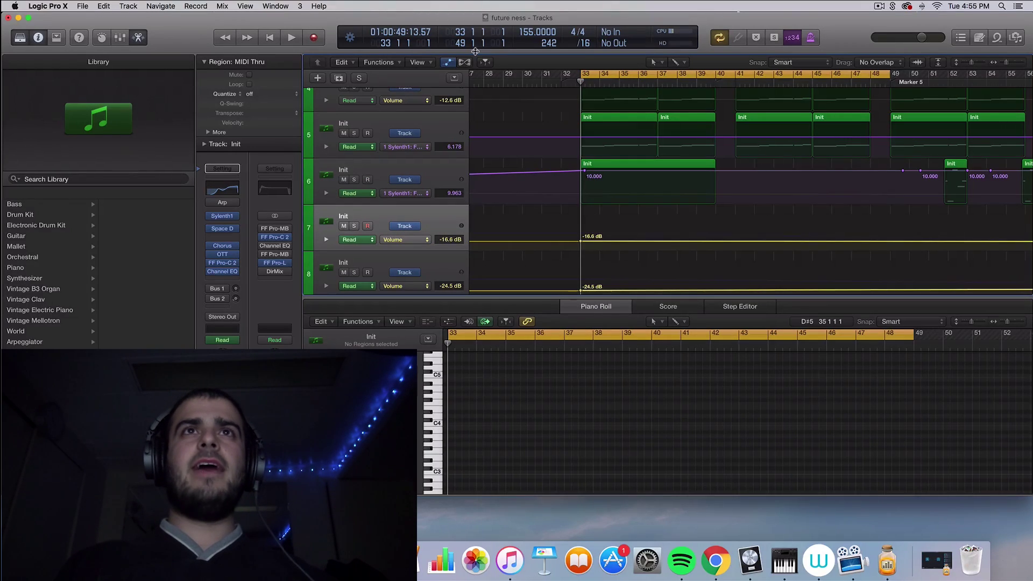
{"action": "left_click", "coordinate": [452, 62]}
{"action": "left_click", "coordinate": [592, 212], "text": "super"}
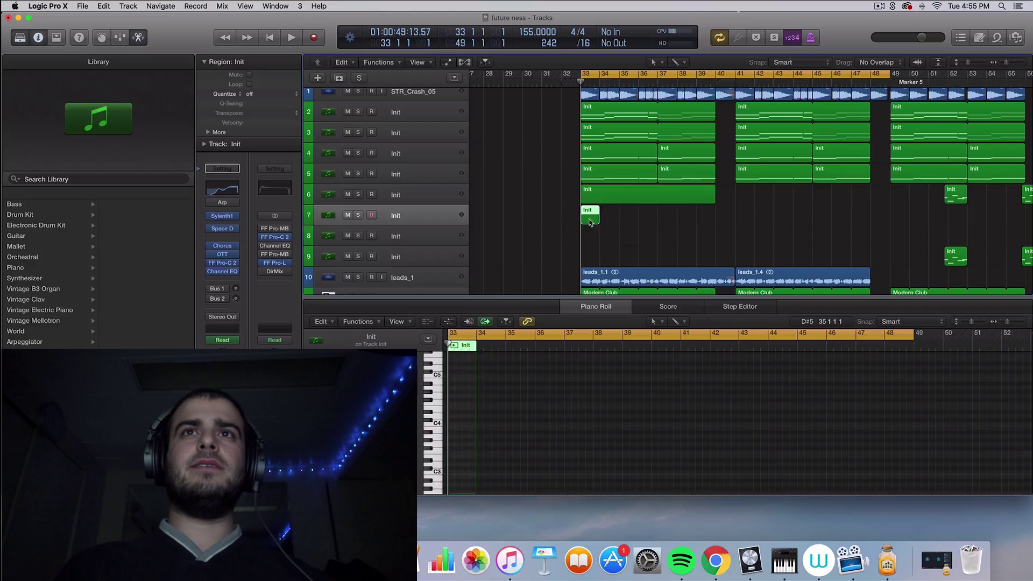
{"action": "left_click_drag", "start_coordinate": [592, 219], "coordinate": [700, 223]}
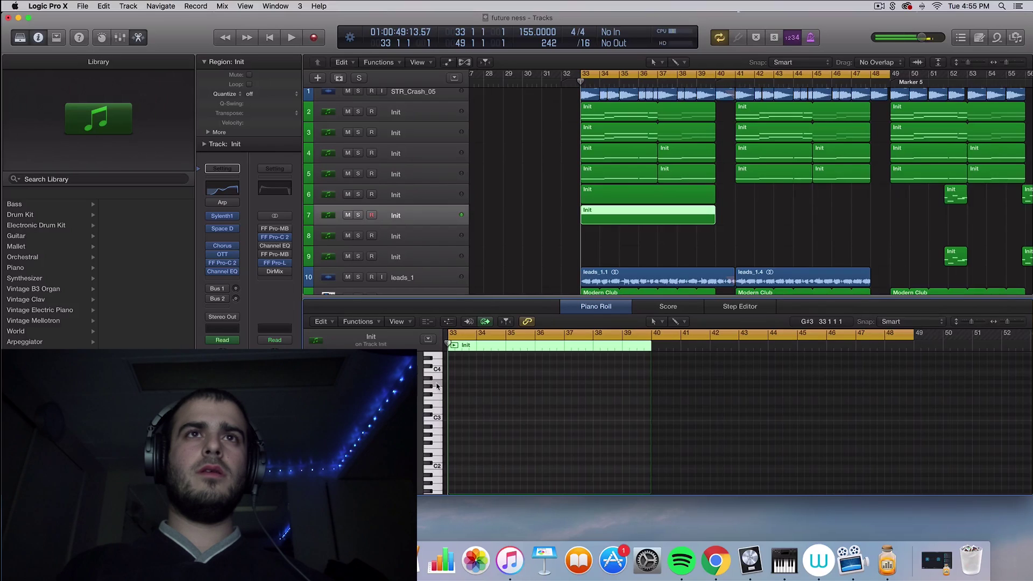
- Play leads_1 soloed, stop and turn off its solo, and audition a note of track 7's synth for comparison
{"action": "scroll", "coordinate": [439, 363], "scroll_direction": "up", "scroll_amount": 3}
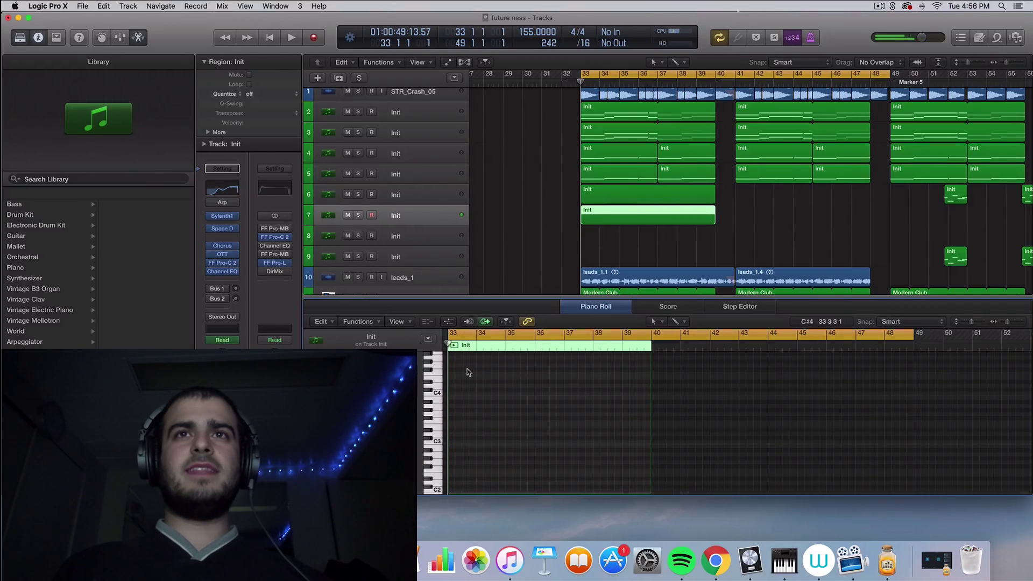
{"action": "left_click", "coordinate": [358, 278]}
{"action": "key", "text": "space"}
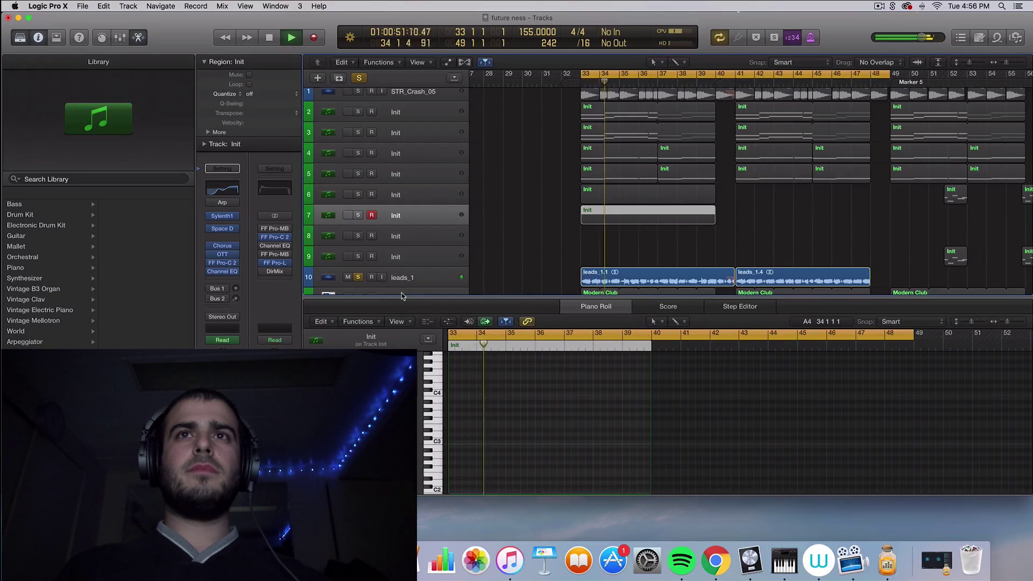
{"action": "left_click", "coordinate": [358, 277]}
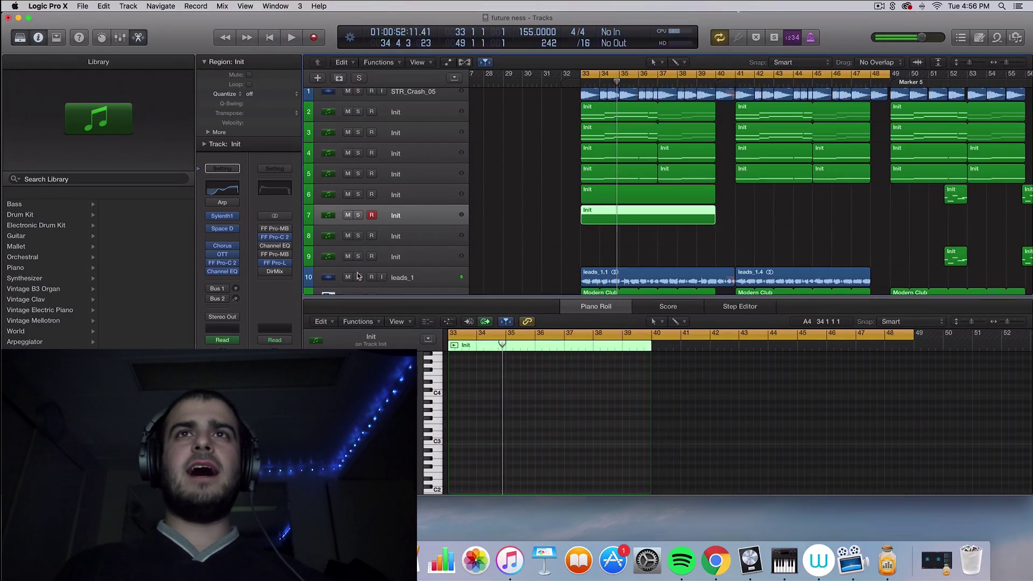
{"action": "left_click", "coordinate": [436, 399]}
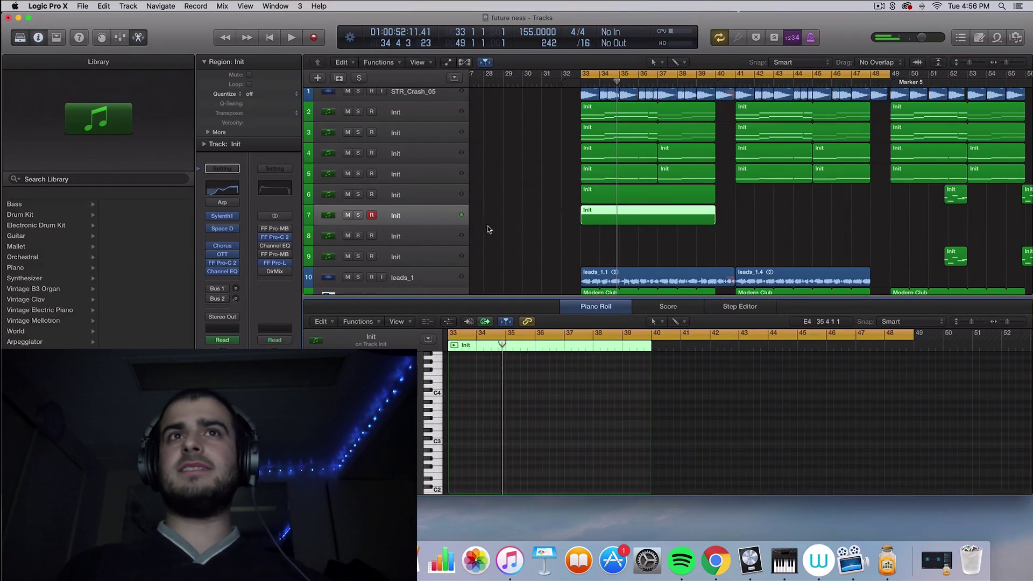
- Create an empty MIDI region on Init track 8 from bar 33 to bar 40 and audition its synth's low notes
{"action": "left_click", "coordinate": [576, 235]}
{"action": "left_click", "coordinate": [440, 235]}
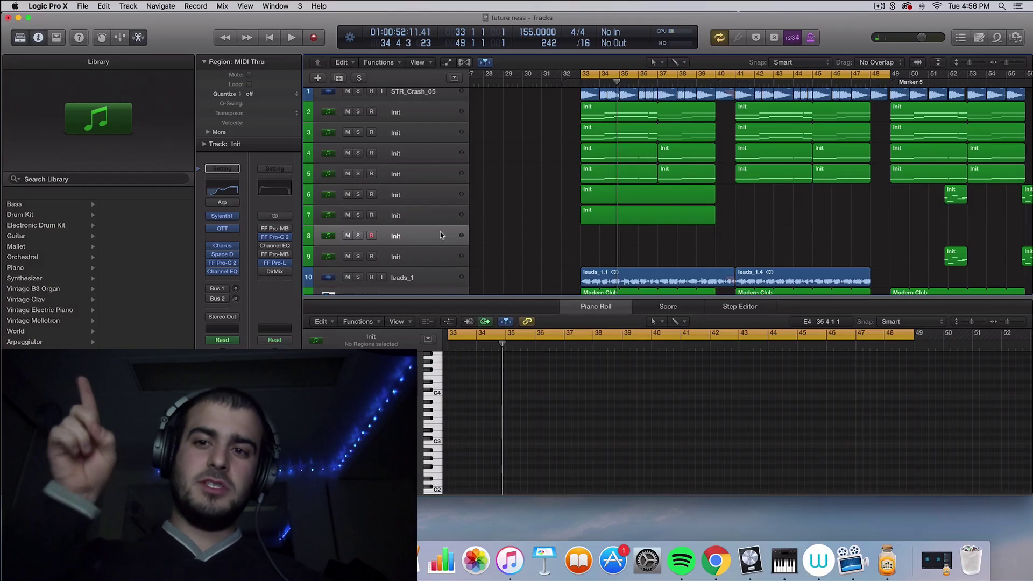
{"action": "left_click_drag", "start_coordinate": [595, 240], "coordinate": [715, 237]}
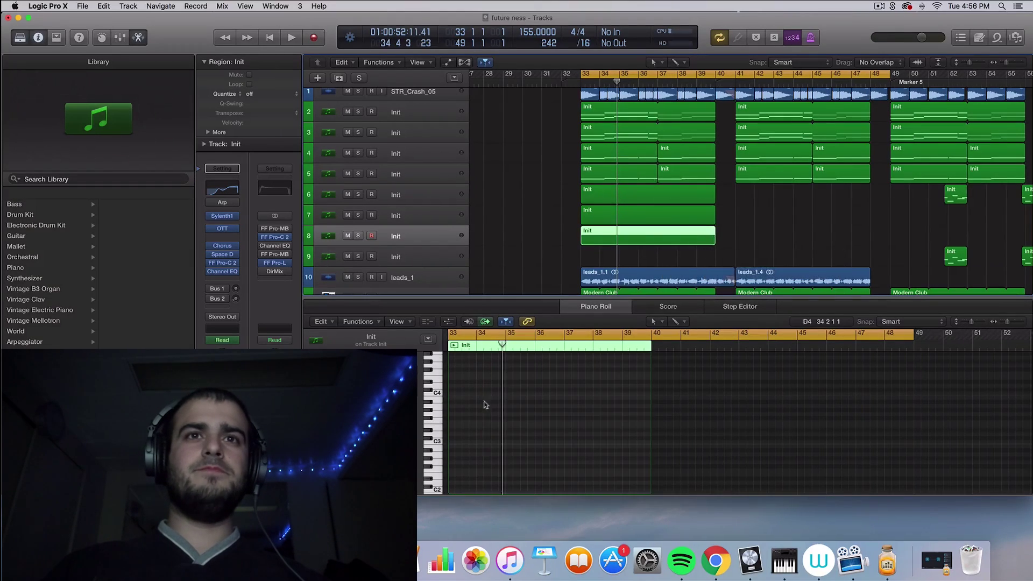
{"action": "left_click", "coordinate": [440, 461]}
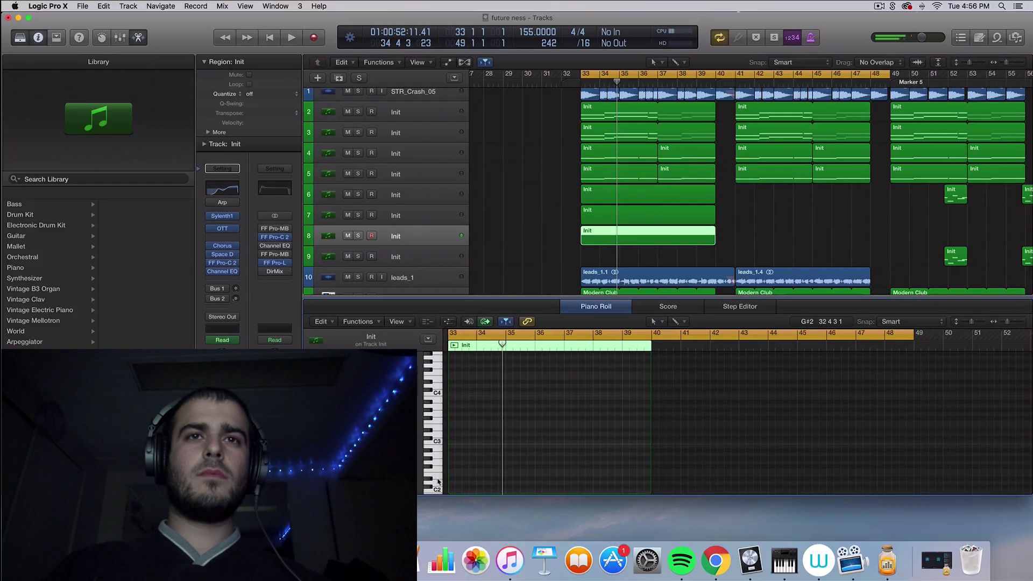
{"action": "scroll", "coordinate": [437, 474], "scroll_direction": "down", "scroll_amount": 4}
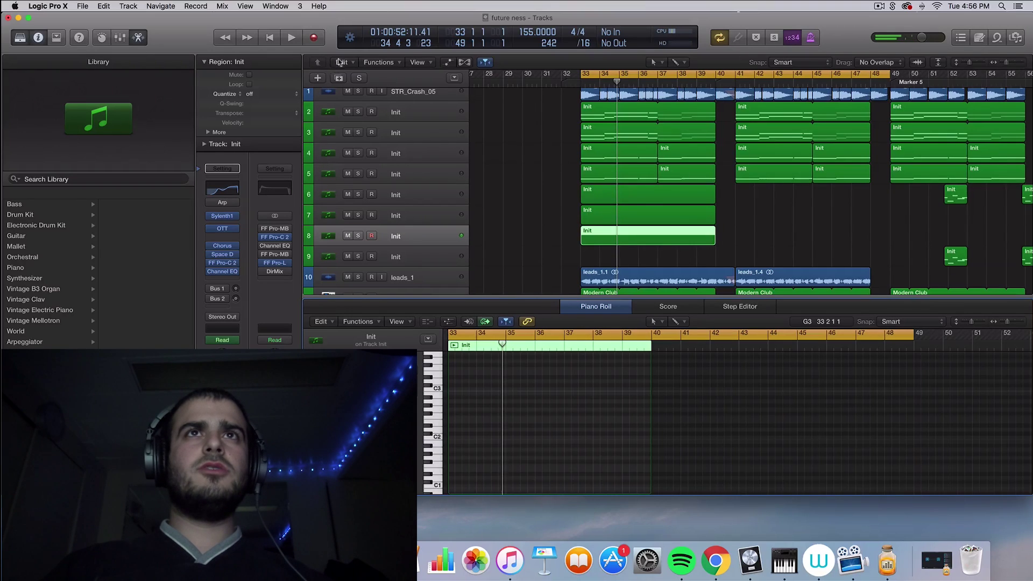
- Raise Init track 8's Sylenth1 FilterCtl Cutoff automation to 10.000 from bar 33 to about bar 43 and audition a note
{"action": "left_click", "coordinate": [448, 61]}
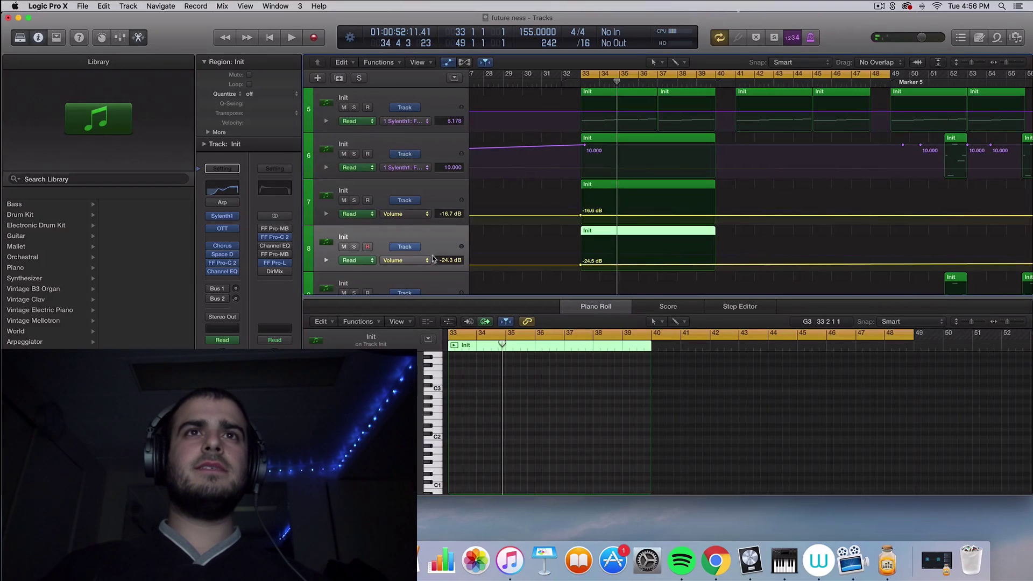
{"action": "left_click", "coordinate": [417, 265]}
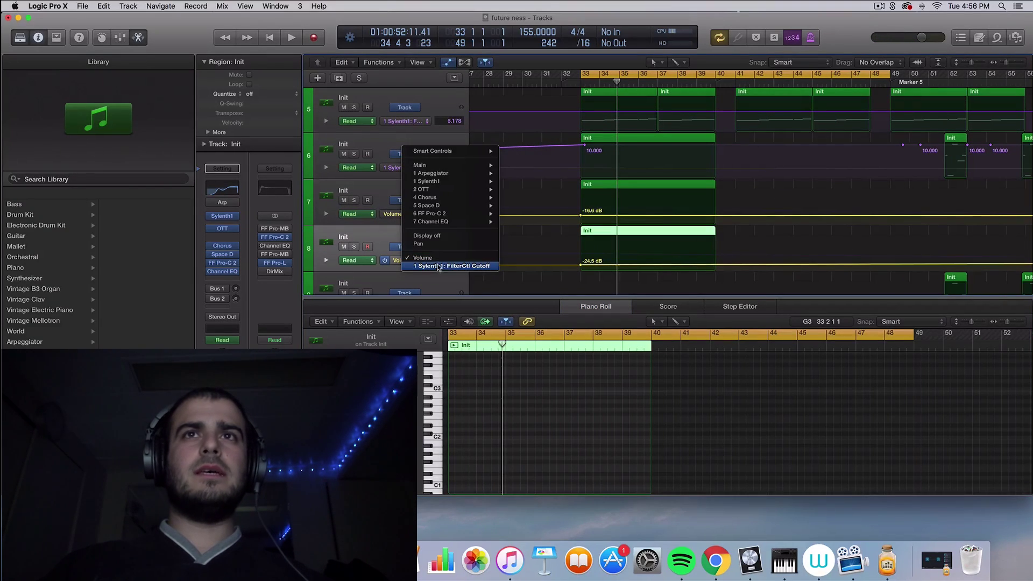
{"action": "left_click", "coordinate": [438, 265]}
{"action": "left_click", "coordinate": [573, 254]}
{"action": "left_click", "coordinate": [783, 256]}
{"action": "left_click_drag", "start_coordinate": [780, 257], "coordinate": [745, 228]}
{"action": "left_click", "coordinate": [693, 230]}
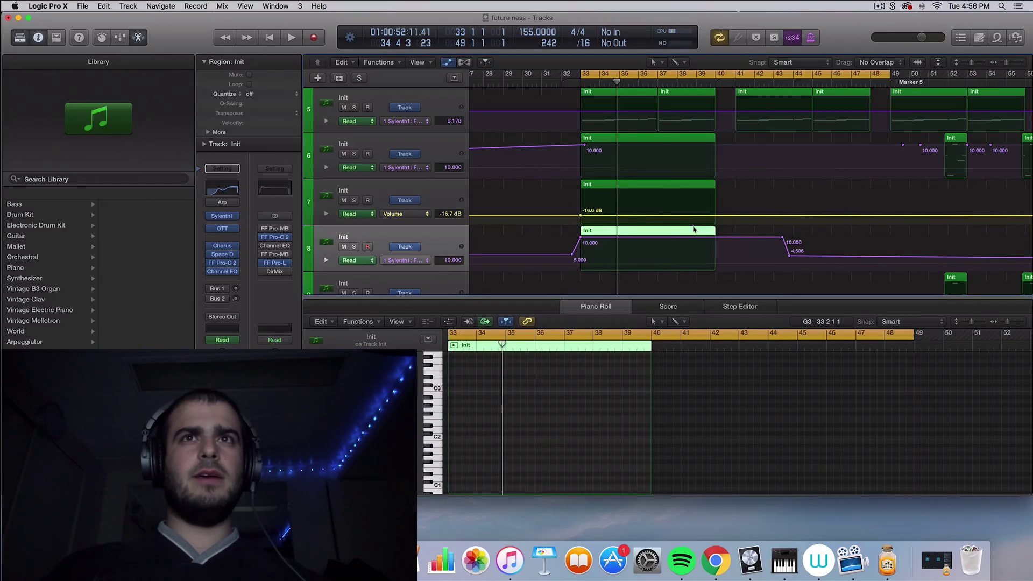
{"action": "left_click", "coordinate": [437, 430]}
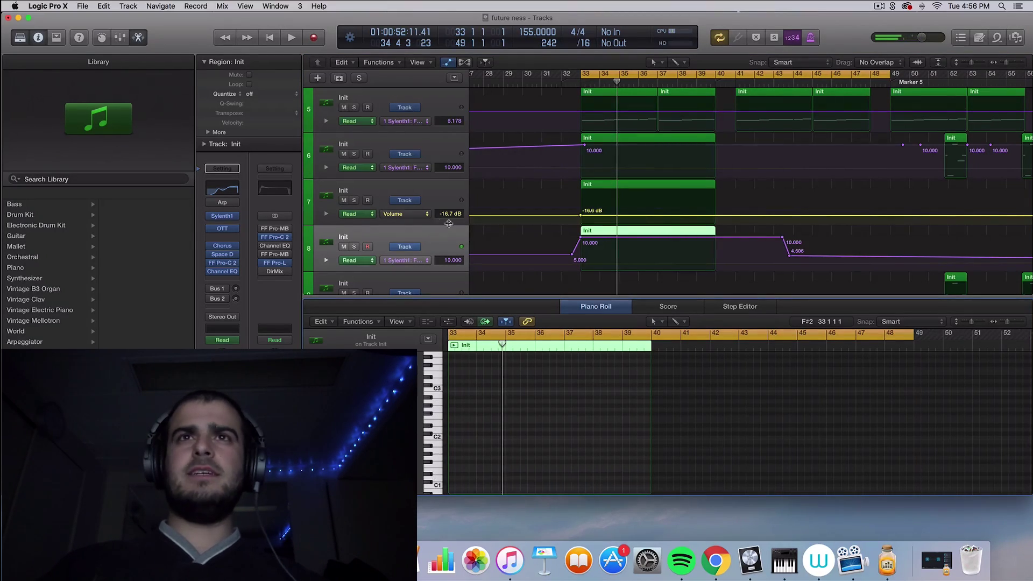
- Hide the automation, create an empty MIDI region on Init track 9 from bar 33 to bar 40, and audition its synth
{"action": "scroll", "coordinate": [579, 258], "scroll_direction": "down", "scroll_amount": 3}
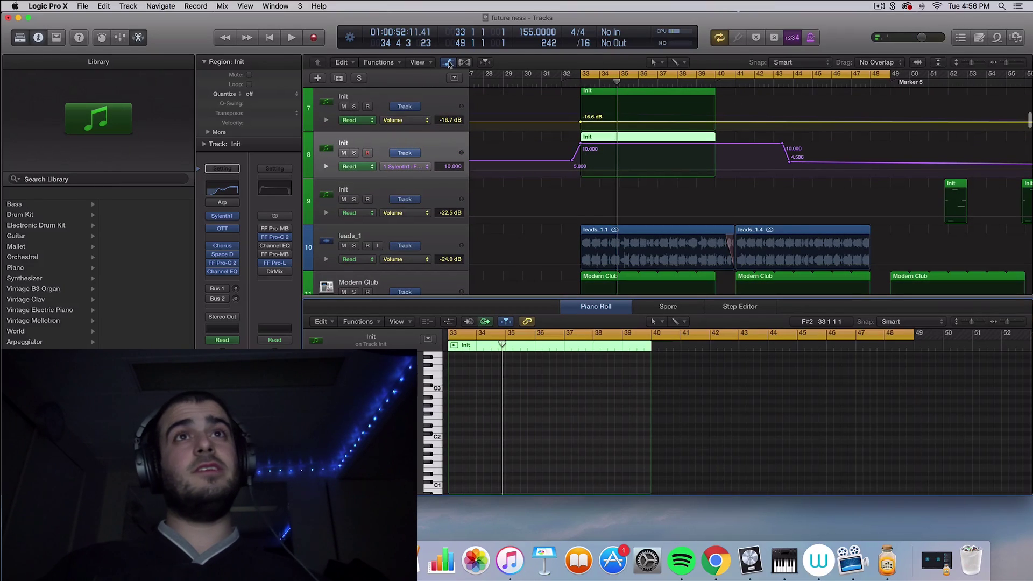
{"action": "left_click", "coordinate": [448, 62]}
{"action": "left_click", "coordinate": [594, 164]}
{"action": "left_click_drag", "start_coordinate": [595, 166], "coordinate": [715, 167]}
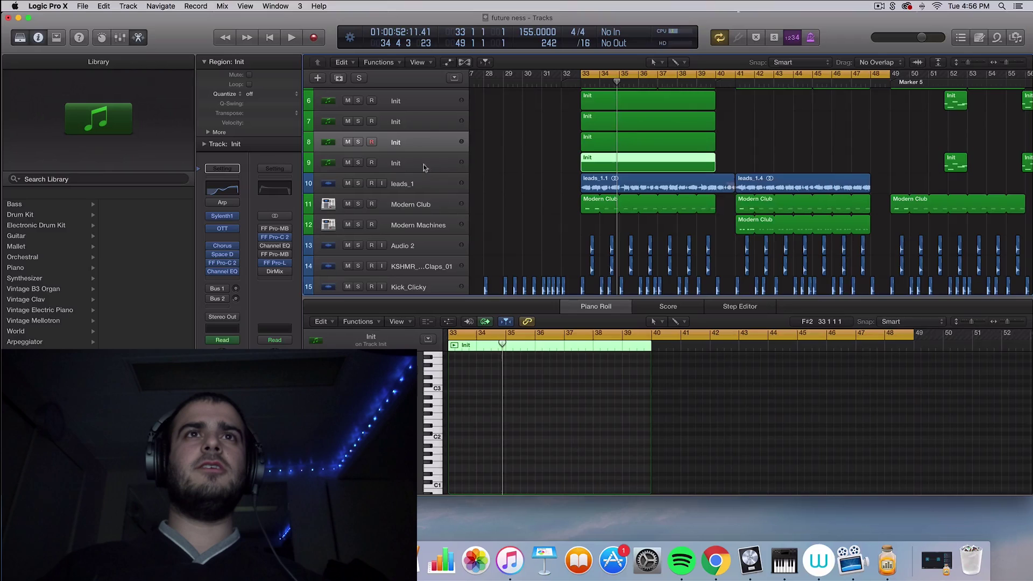
{"action": "left_click", "coordinate": [423, 166]}
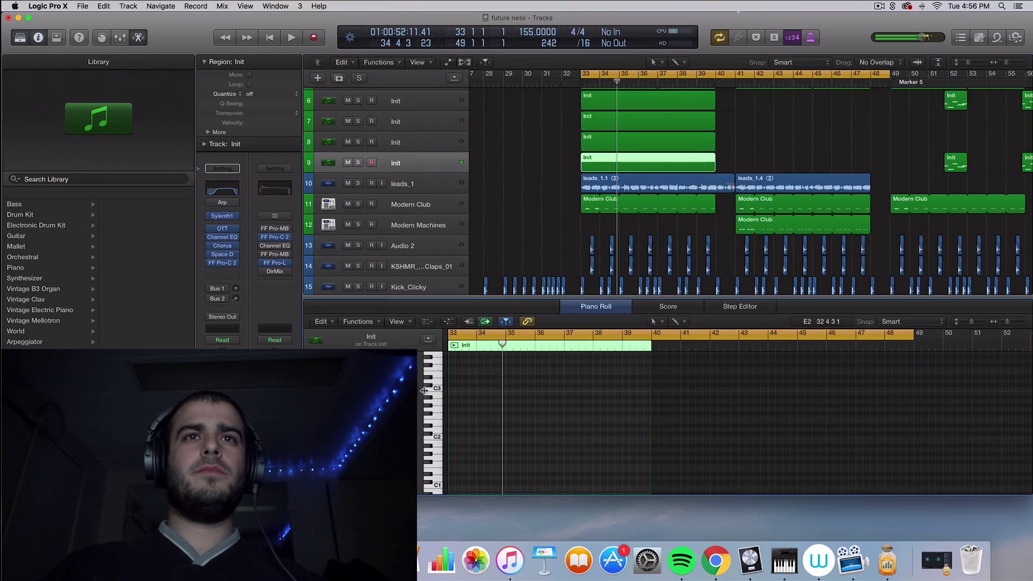
{"action": "scroll", "coordinate": [434, 401], "scroll_direction": "up", "scroll_amount": 5}
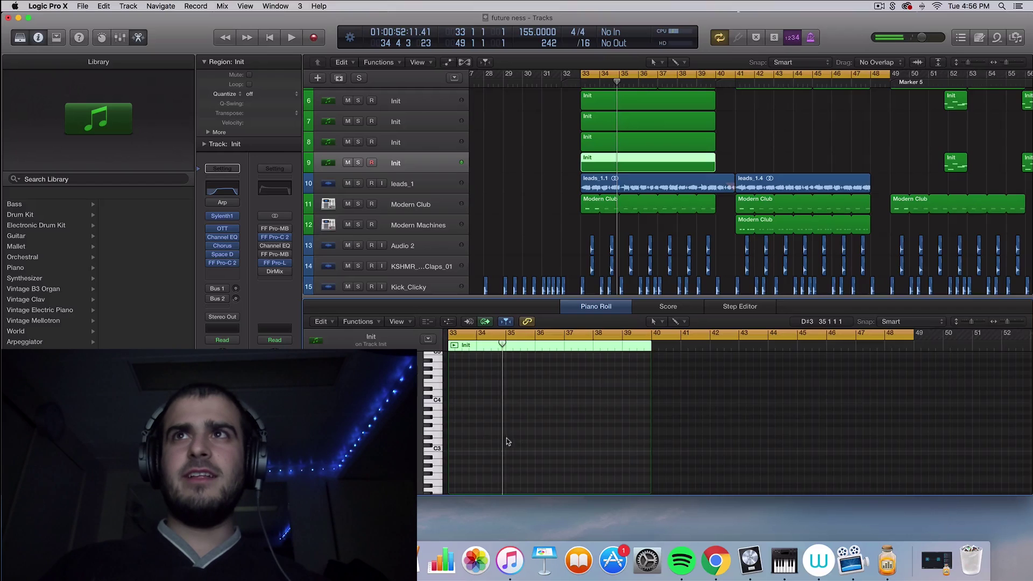
- Set a cycle range of about bars 49 to 54, play that section, and turn off cycling during playback
{"action": "scroll", "coordinate": [739, 174], "scroll_direction": "right", "scroll_amount": 5}
{"action": "scroll", "coordinate": [739, 174], "scroll_direction": "right", "scroll_amount": 10}
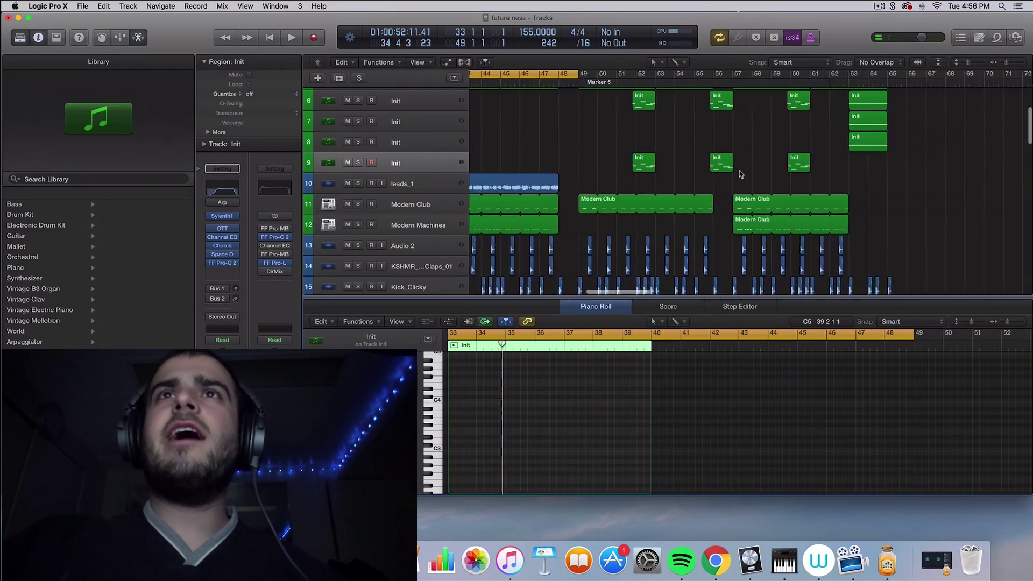
{"action": "scroll", "coordinate": [589, 122], "scroll_direction": "up", "scroll_amount": 2}
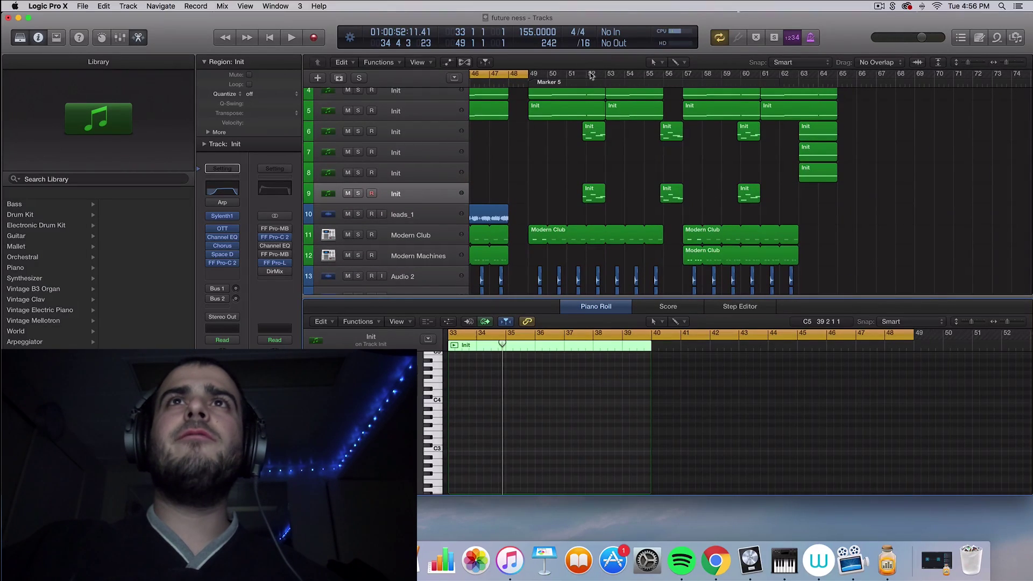
{"action": "left_click_drag", "start_coordinate": [591, 75], "coordinate": [526, 76]}
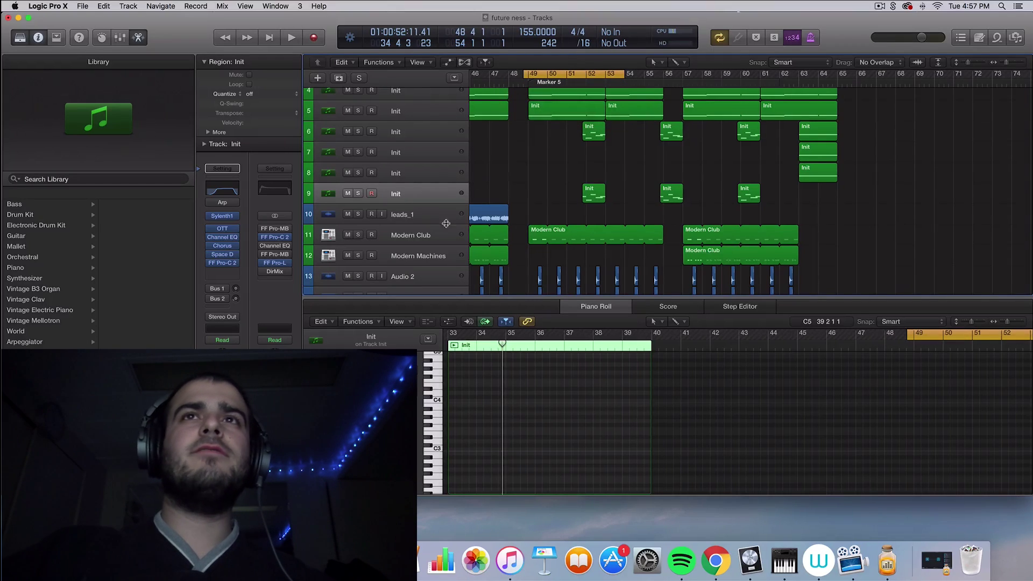
{"action": "key", "text": "space"}
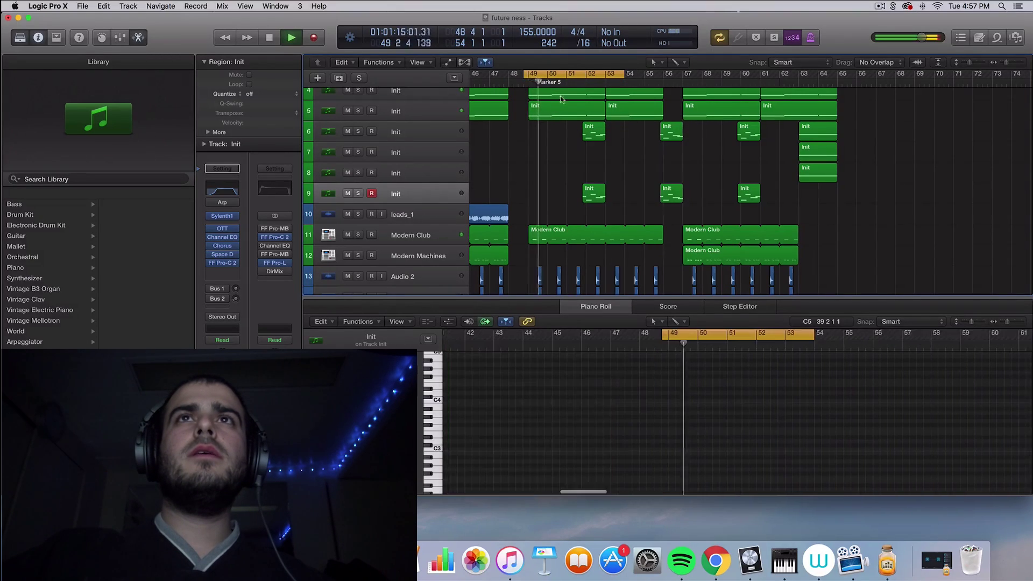
{"action": "key", "text": "c"}
{"action": "scroll", "coordinate": [583, 117], "scroll_direction": "down", "scroll_amount": 4}
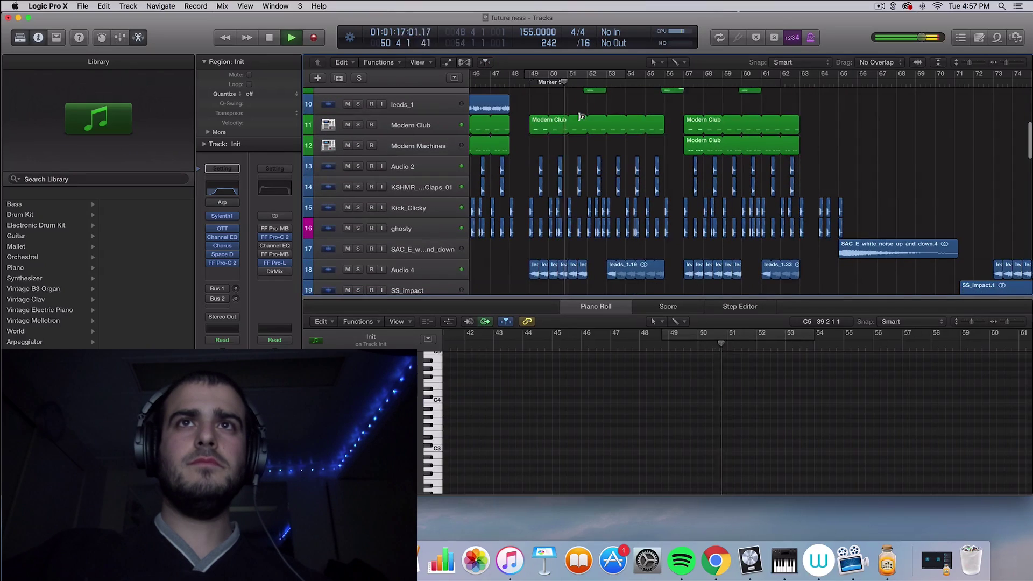
{"action": "scroll", "coordinate": [583, 116], "scroll_direction": "up", "scroll_amount": 2}
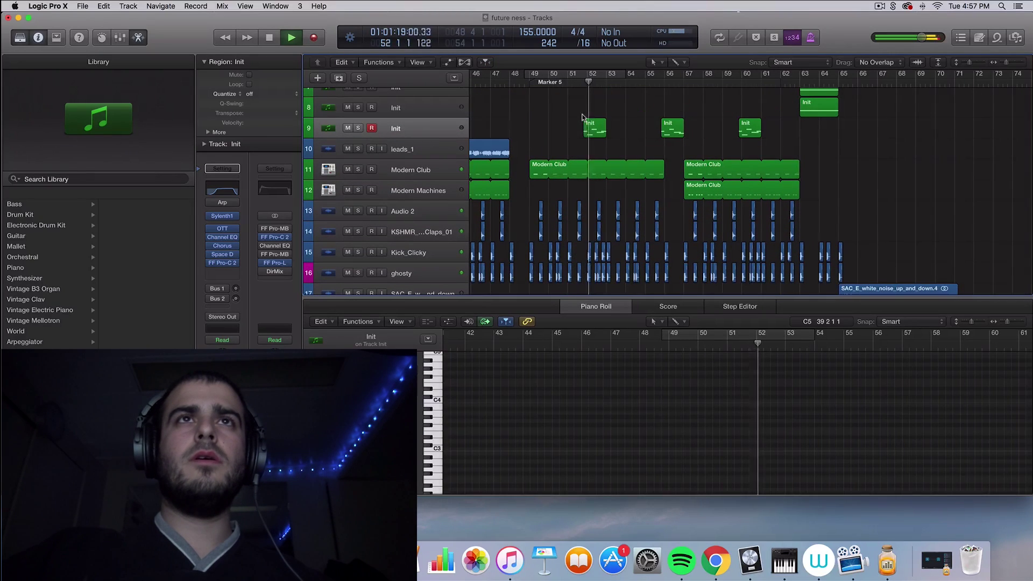
- Solo Init track 9, play its fill with a cycle range of bars 52 to 55, and turn off the solo
{"action": "left_click", "coordinate": [358, 128]}
{"action": "key", "text": "space"}
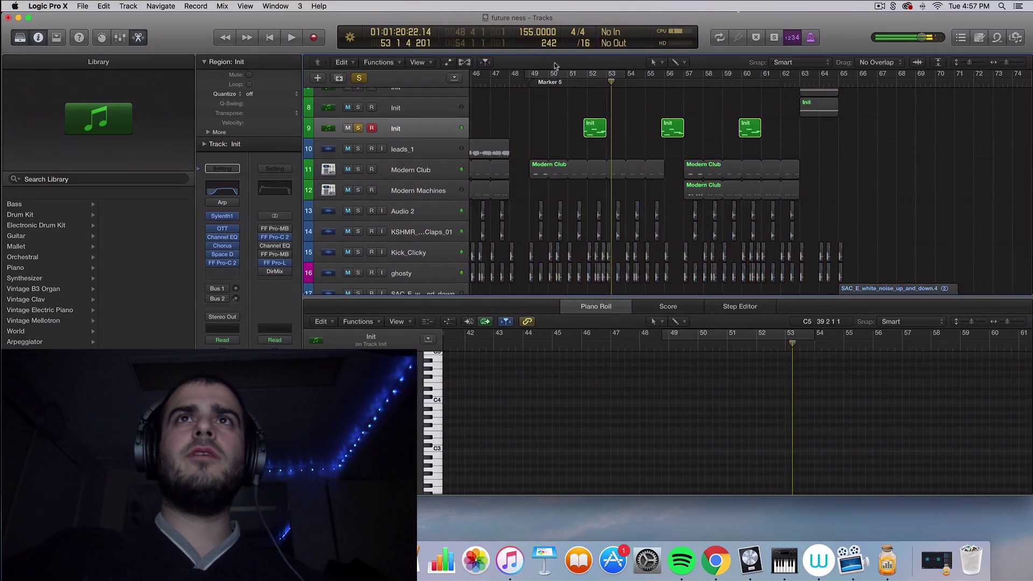
{"action": "left_click_drag", "start_coordinate": [589, 71], "coordinate": [635, 73]}
{"action": "key", "text": "space"}
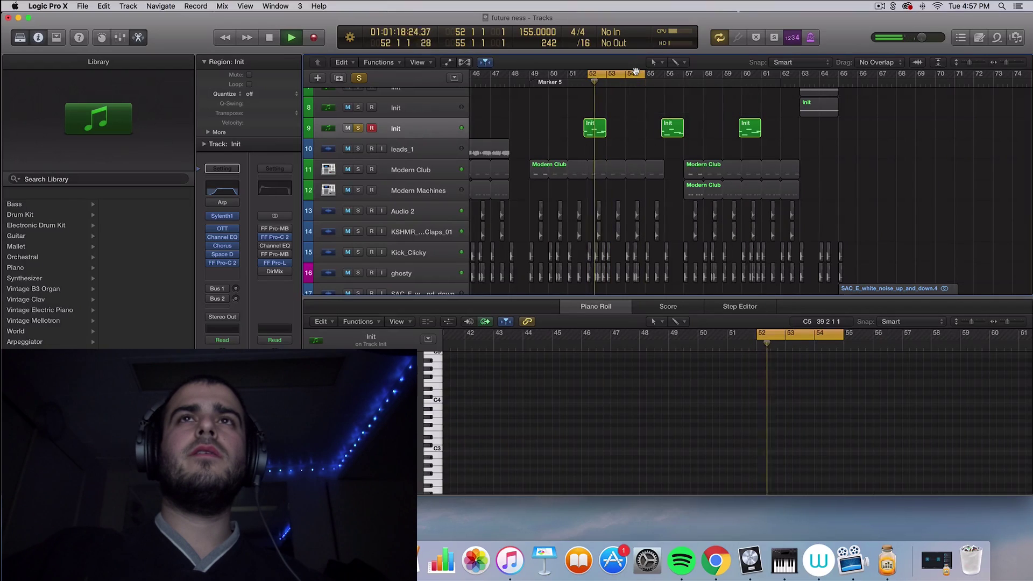
{"action": "key", "text": "space"}
{"action": "left_click", "coordinate": [358, 128]}
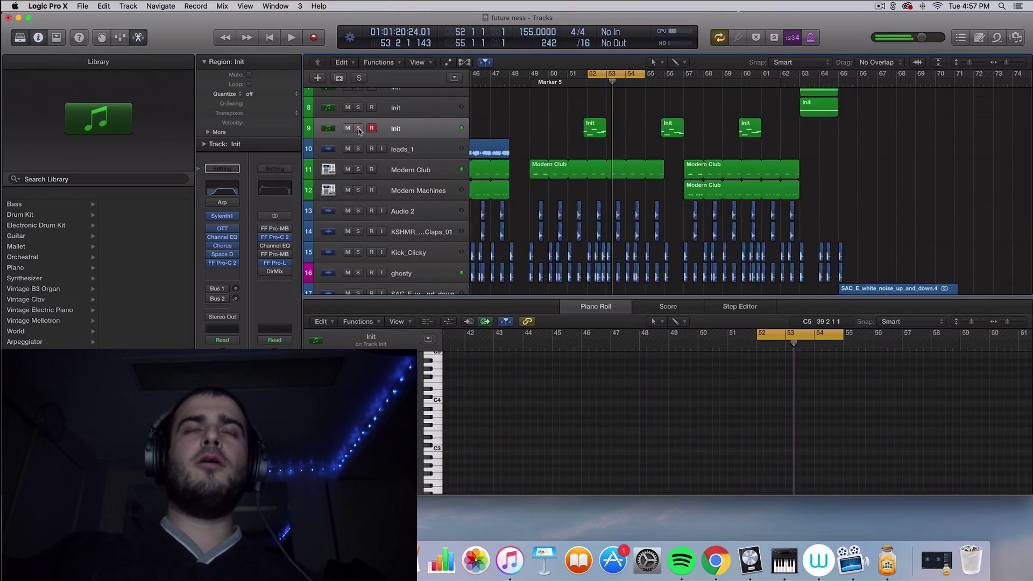
- Set the cycle range to bars 33 to 41 and delete the four empty regions on Init tracks 6 to 9, erasing their automation
{"action": "scroll", "coordinate": [561, 179], "scroll_direction": "left", "scroll_amount": 5}
{"action": "scroll", "coordinate": [560, 178], "scroll_direction": "up", "scroll_amount": 7}
{"action": "scroll", "coordinate": [560, 178], "scroll_direction": "left", "scroll_amount": 8}
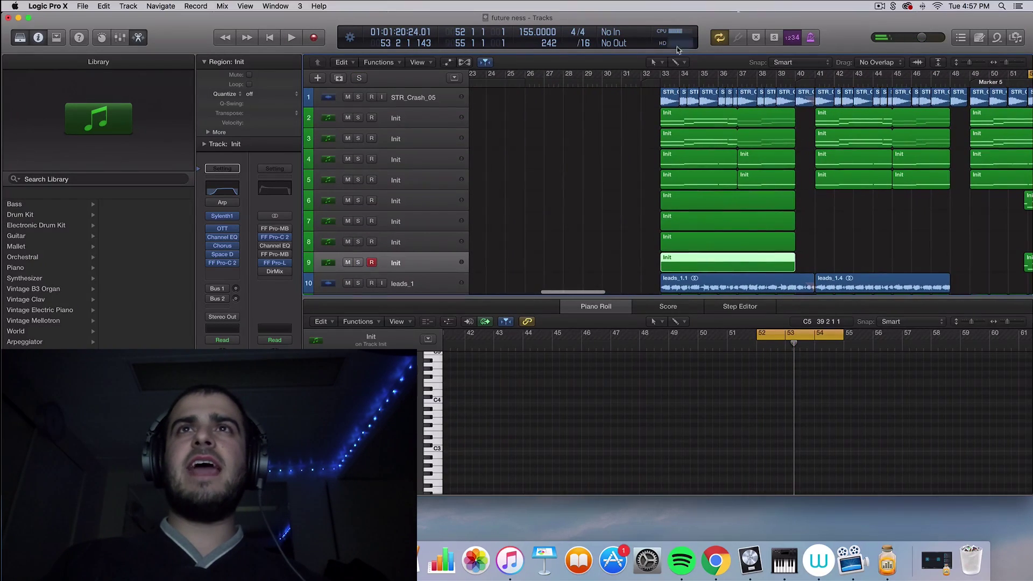
{"action": "left_click_drag", "start_coordinate": [666, 75], "coordinate": [815, 75]}
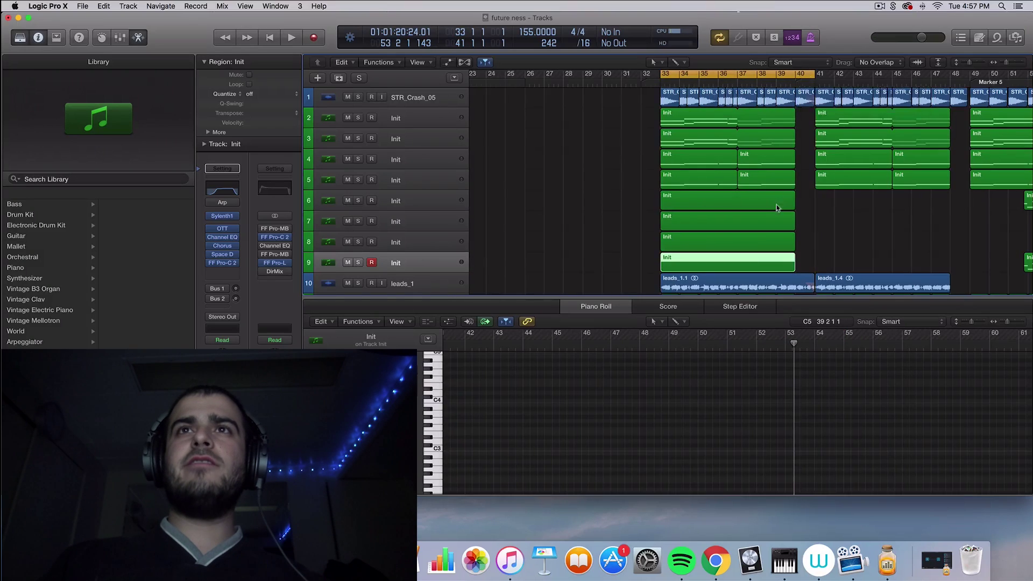
{"action": "scroll", "coordinate": [776, 207], "scroll_direction": "down", "scroll_amount": 4}
{"action": "mouse_move", "coordinate": [805, 187]}
{"action": "left_mouse_down"}
{"action": "mouse_move", "coordinate": [726, 141]}
{"action": "mouse_move", "coordinate": [719, 119]}
{"action": "left_mouse_up"}
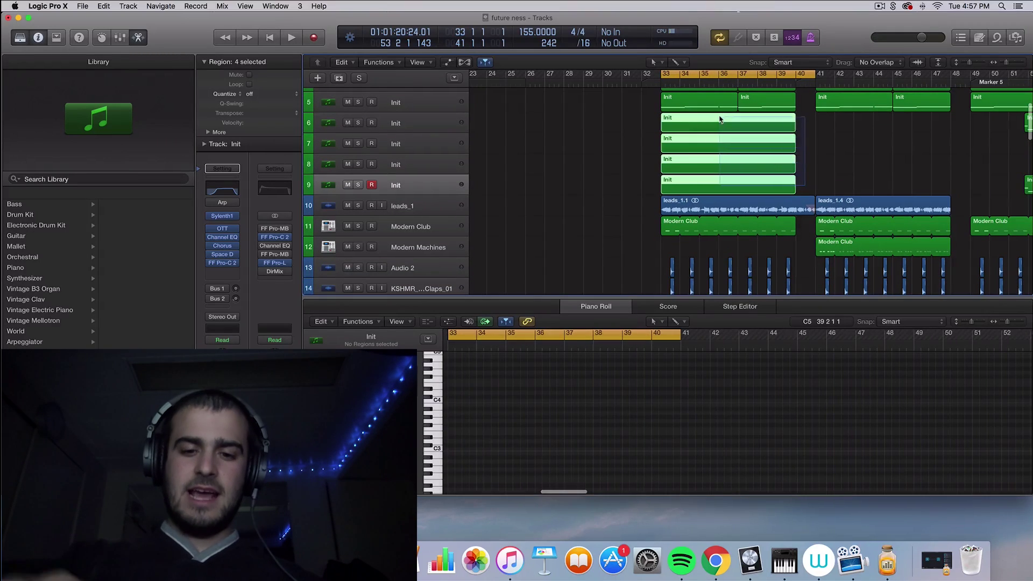
{"action": "key", "text": "Delete"}
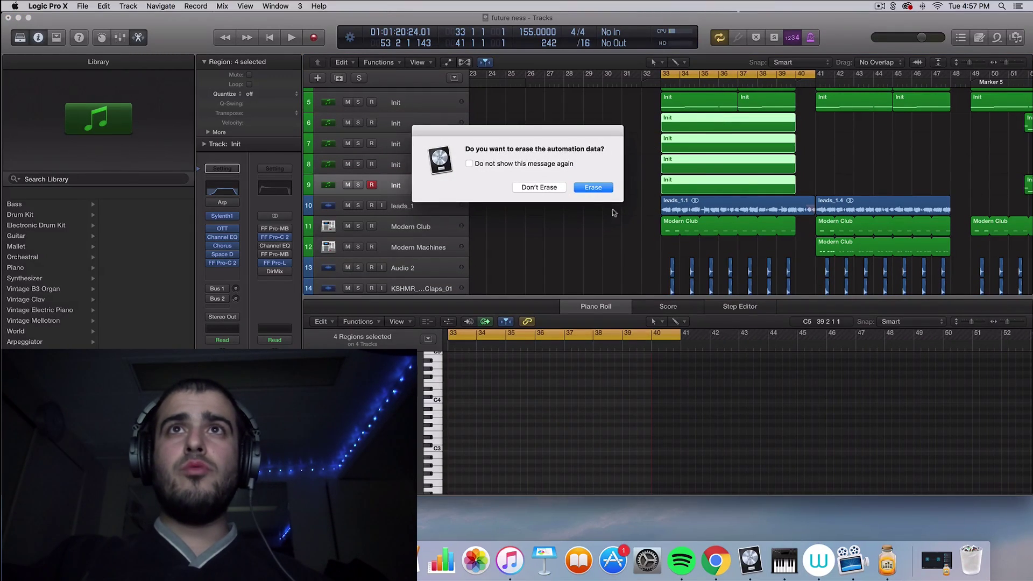
{"action": "left_click", "coordinate": [608, 188]}
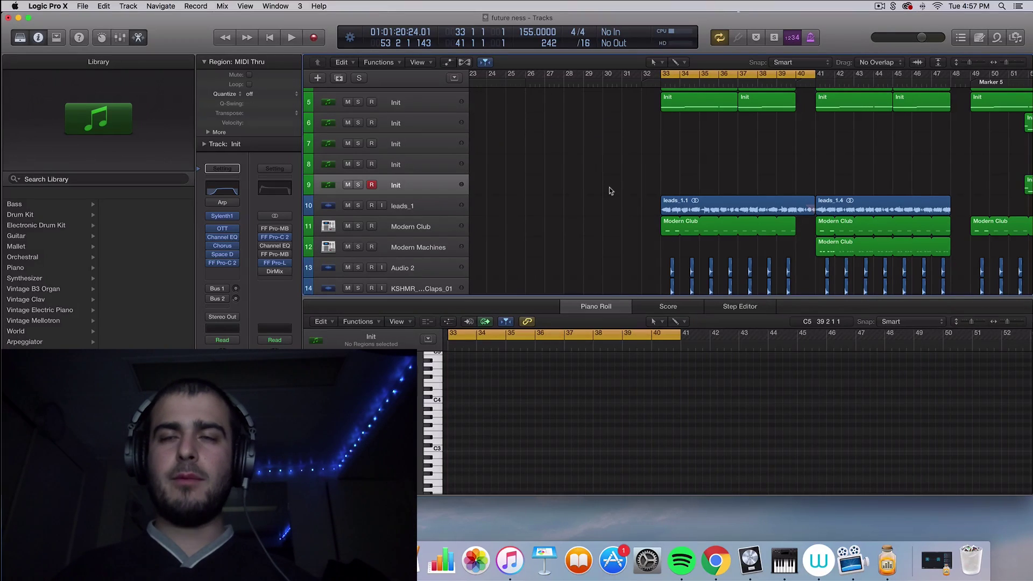
- Solo the leads_1 track and open its first Channel EQ
{"action": "scroll", "coordinate": [699, 226], "scroll_direction": "down", "scroll_amount": 4}
{"action": "scroll", "coordinate": [699, 226], "scroll_direction": "right", "scroll_amount": 5}
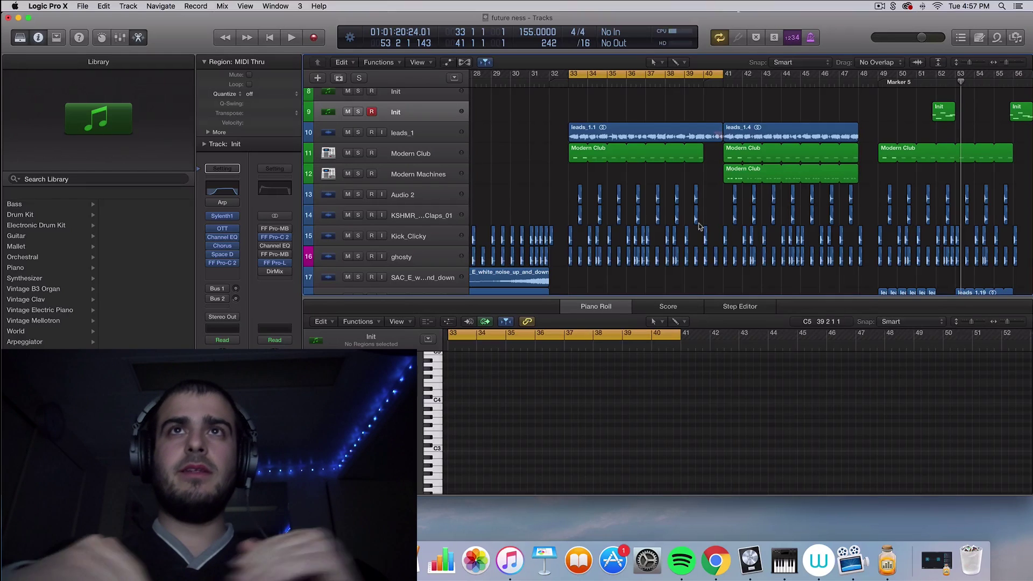
{"action": "scroll", "coordinate": [699, 226], "scroll_direction": "up", "scroll_amount": 3}
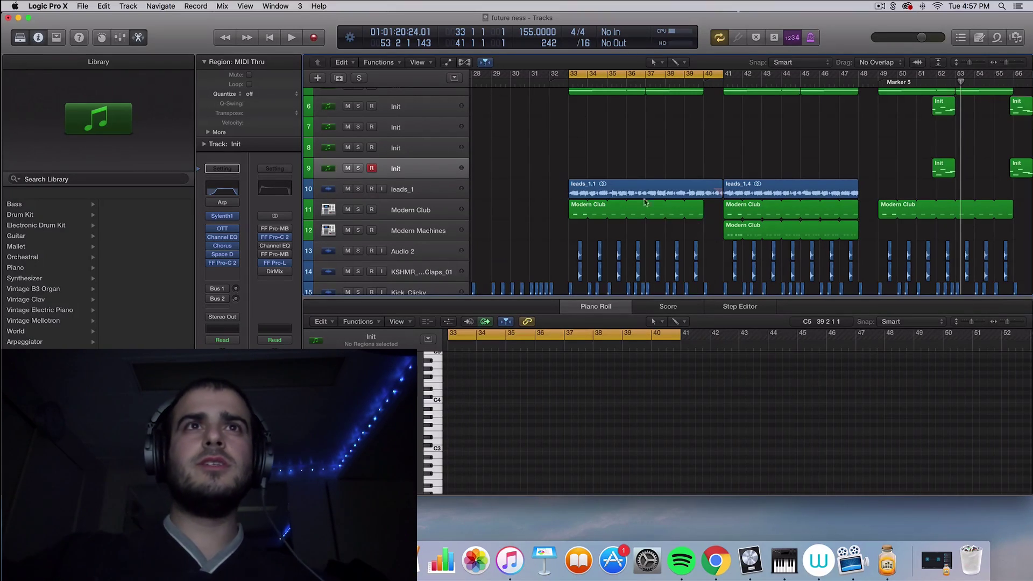
{"action": "left_click", "coordinate": [439, 196]}
{"action": "key", "text": "s"}
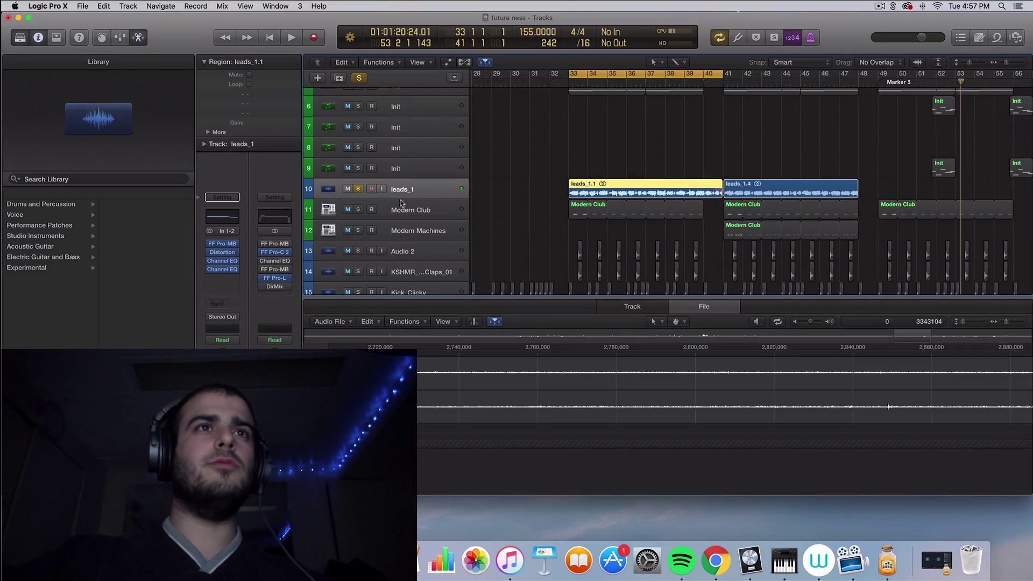
{"action": "left_click", "coordinate": [223, 263]}
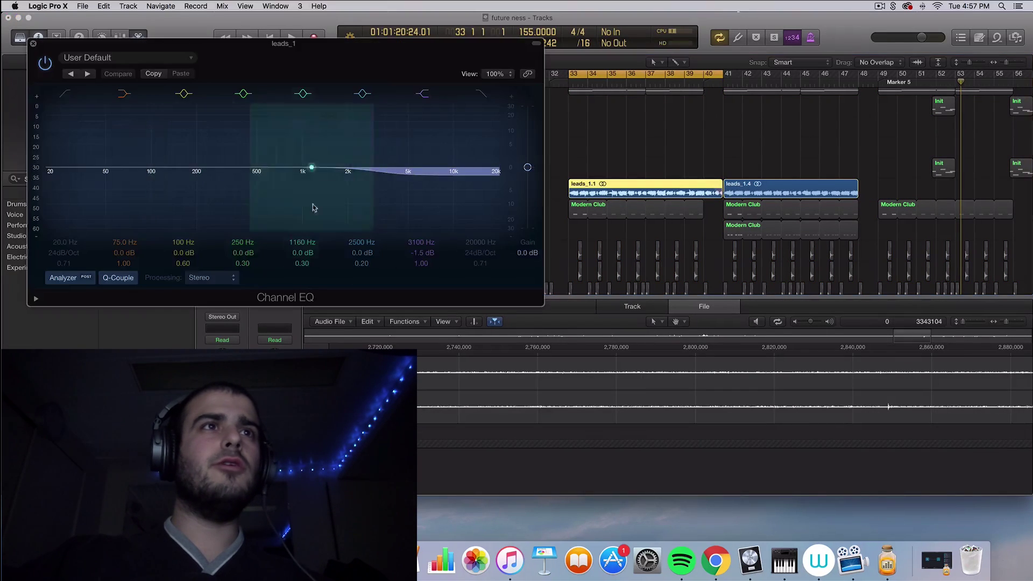
- Play leads_1 with the Channel EQ analyzer on to examine its spectrum, and finish by closing the EQ and turning off the solo
{"action": "left_click", "coordinate": [68, 279]}
{"action": "key", "text": "space"}
{"action": "left_click", "coordinate": [68, 278]}
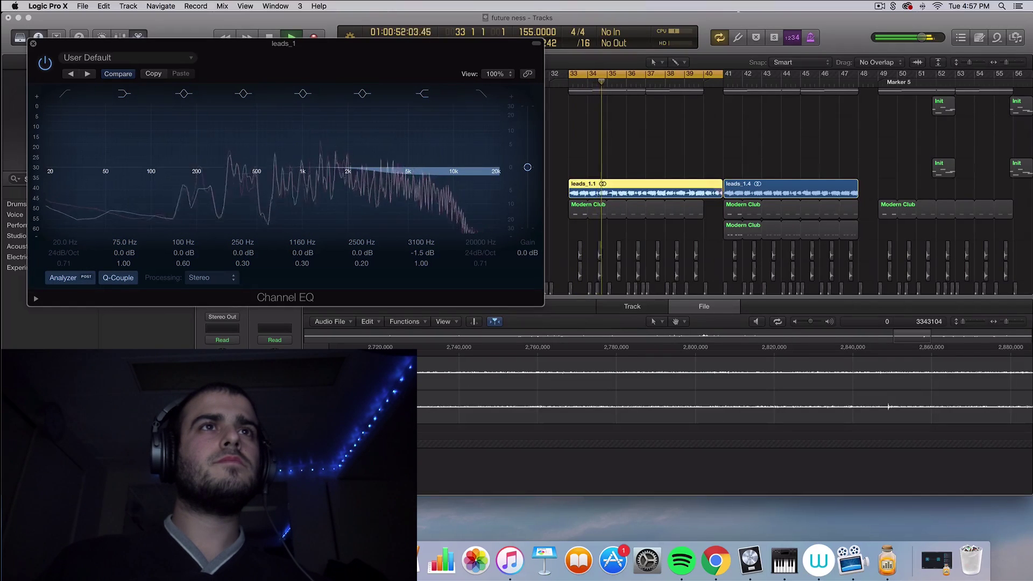
{"action": "key", "text": "space"}
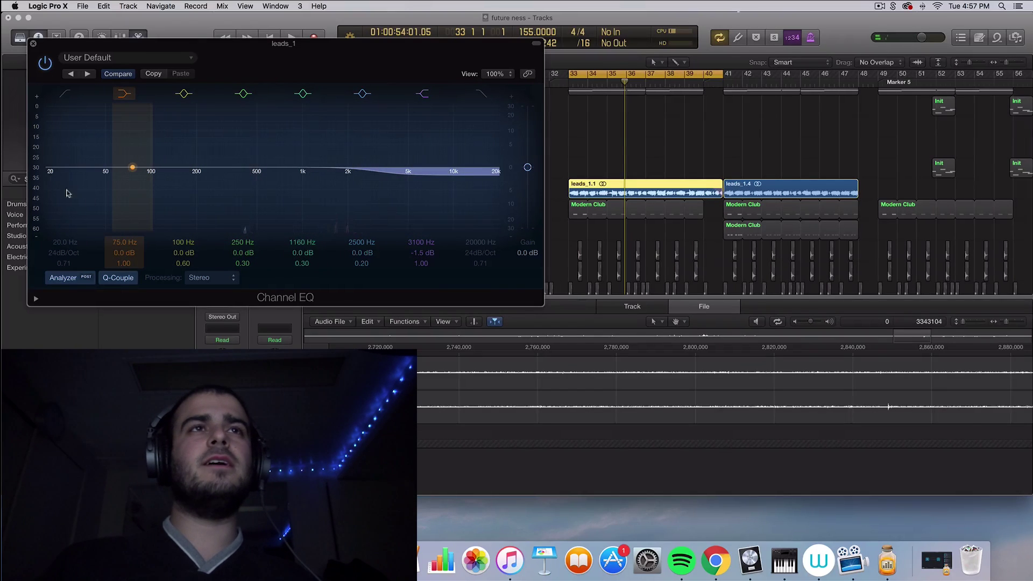
{"action": "key", "text": "space"}
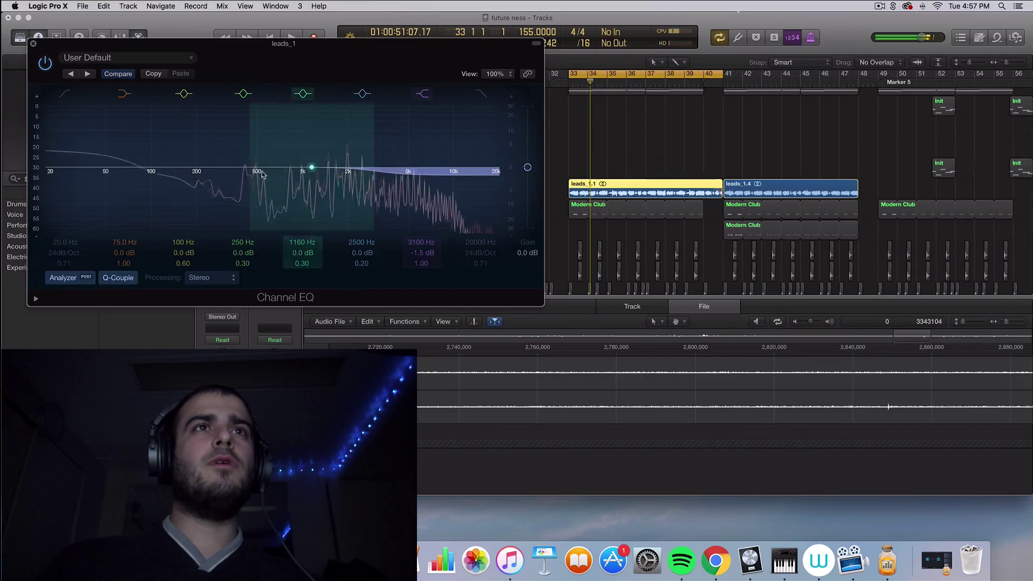
{"action": "key", "text": "space"}
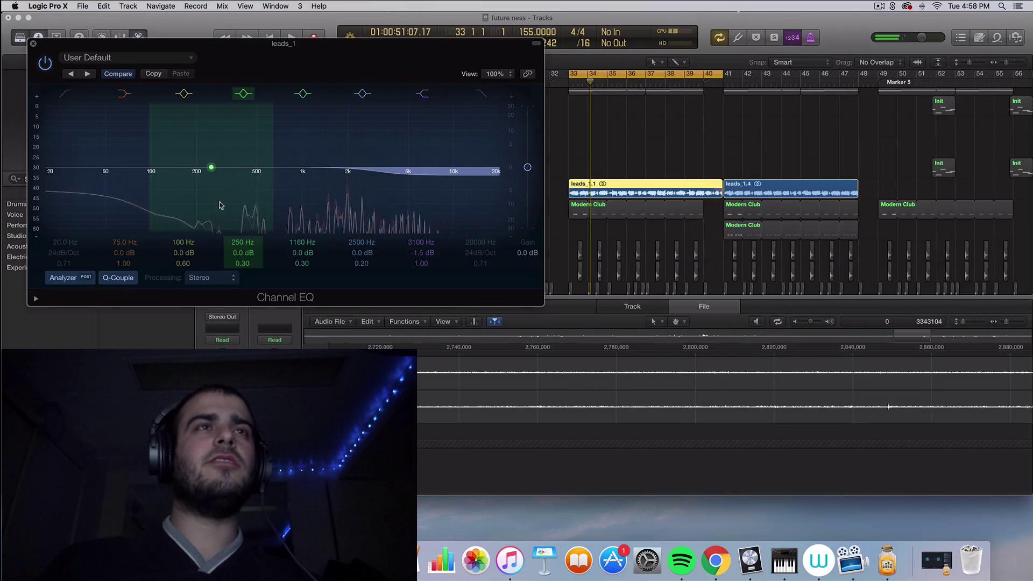
{"action": "left_click", "coordinate": [34, 44]}
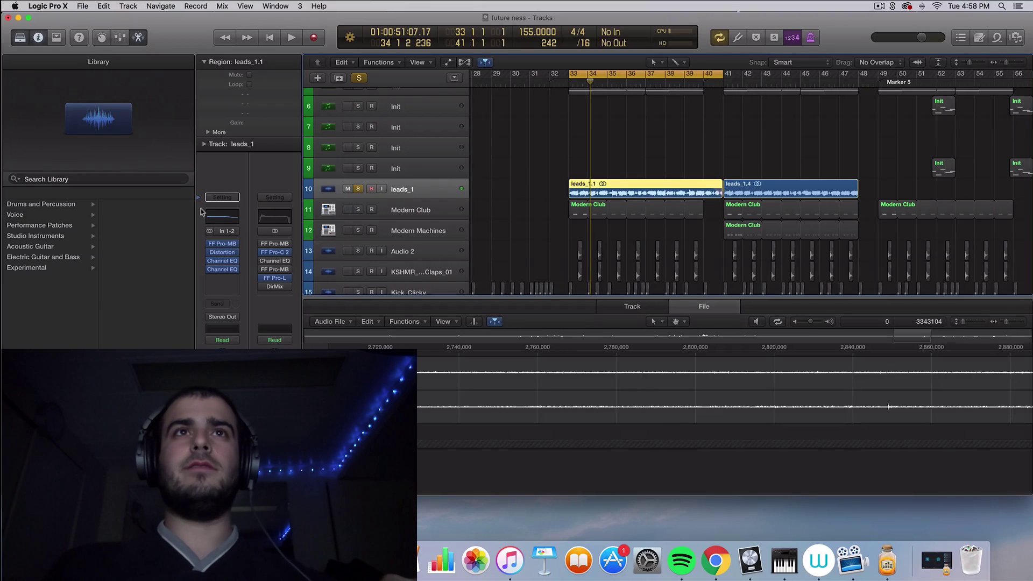
{"action": "left_click", "coordinate": [359, 191]}
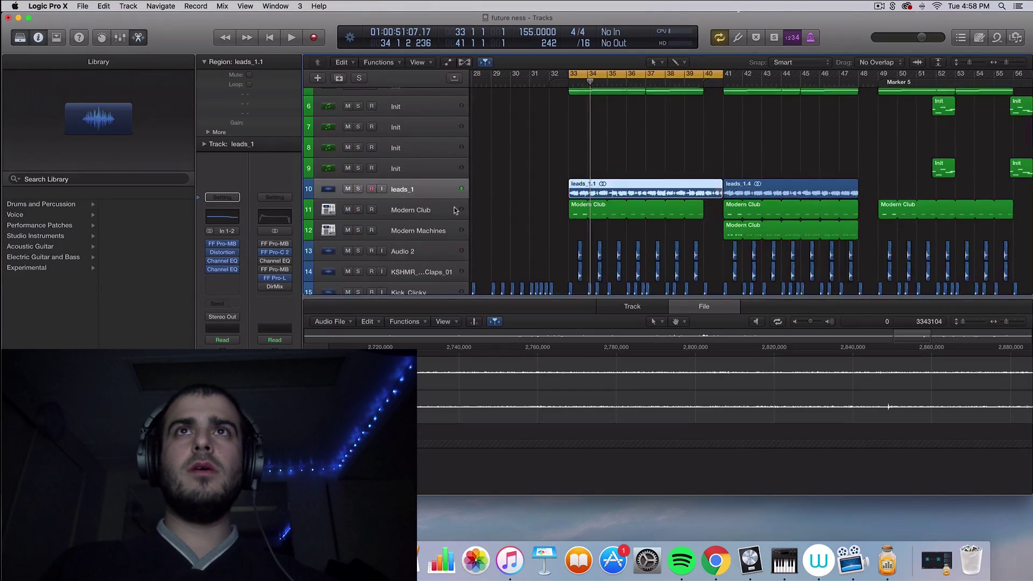
- Deselect the leads_1.1 region and set the cycle range to bars 49 to 54
{"action": "scroll", "coordinate": [454, 208], "scroll_direction": "up", "scroll_amount": 5}
{"action": "scroll", "coordinate": [454, 208], "scroll_direction": "down", "scroll_amount": 7}
{"action": "scroll", "coordinate": [454, 208], "scroll_direction": "up", "scroll_amount": 2}
{"action": "left_click", "coordinate": [520, 170]}
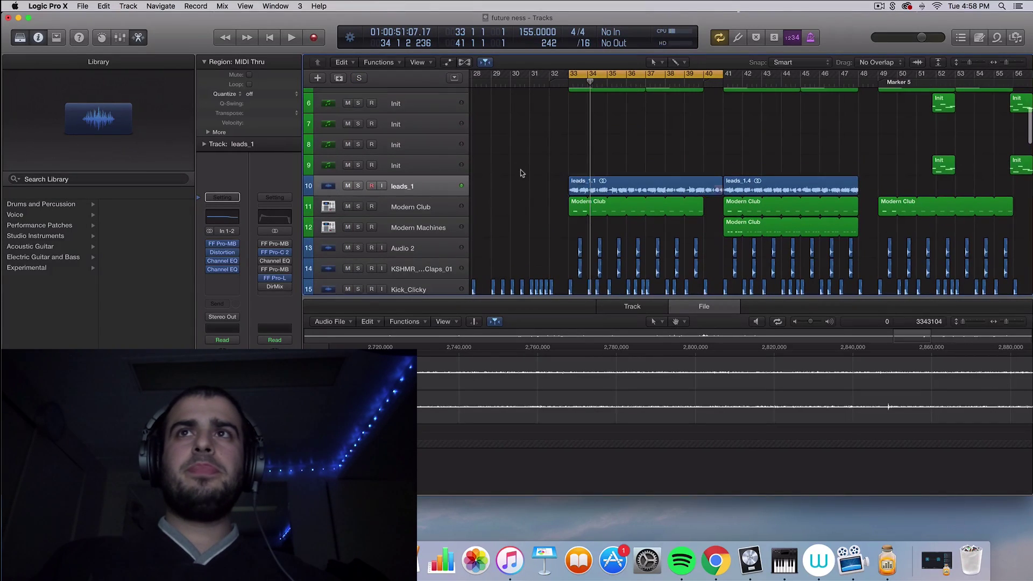
{"action": "scroll", "coordinate": [521, 169], "scroll_direction": "down", "scroll_amount": 10}
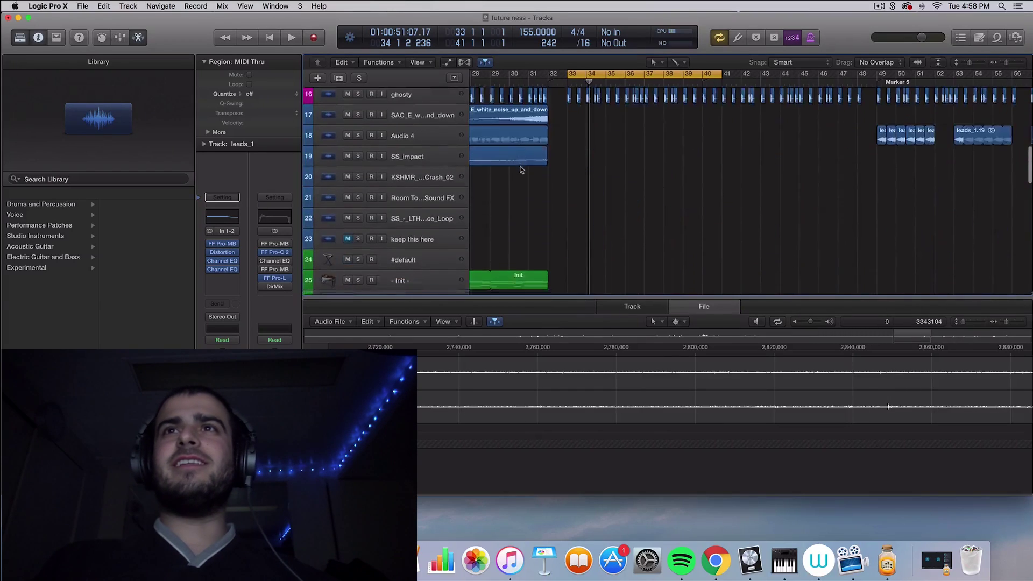
{"action": "scroll", "coordinate": [521, 169], "scroll_direction": "up", "scroll_amount": 5}
{"action": "scroll", "coordinate": [521, 169], "scroll_direction": "right", "scroll_amount": 6}
{"action": "left_click_drag", "start_coordinate": [528, 74], "coordinate": [627, 74]}
- Solo the Audio 4 track, play its chopped leads regions from bar 49, and turn off the solo
{"action": "left_click", "coordinate": [418, 277]}
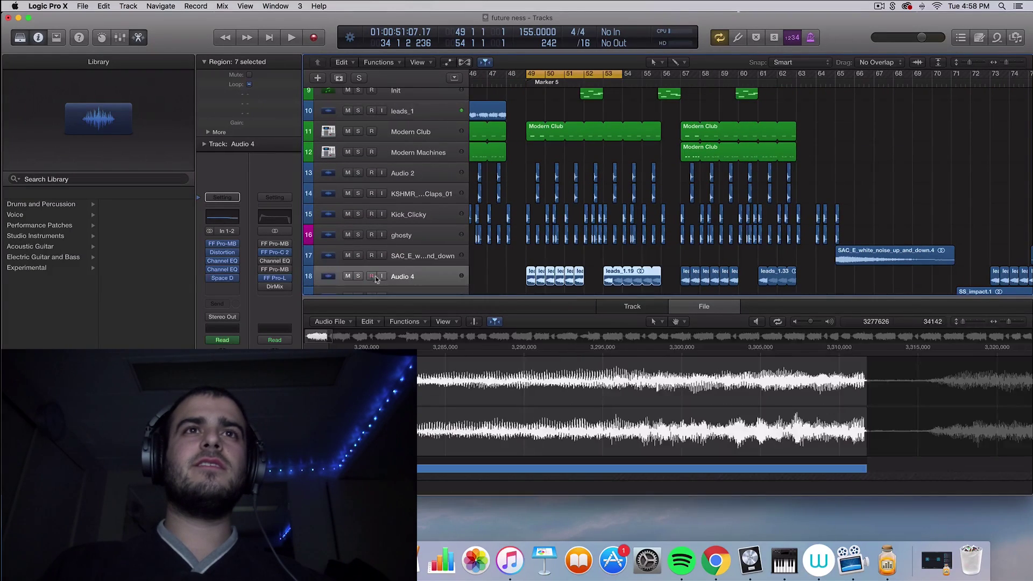
{"action": "left_click", "coordinate": [357, 276]}
{"action": "key", "text": "space"}
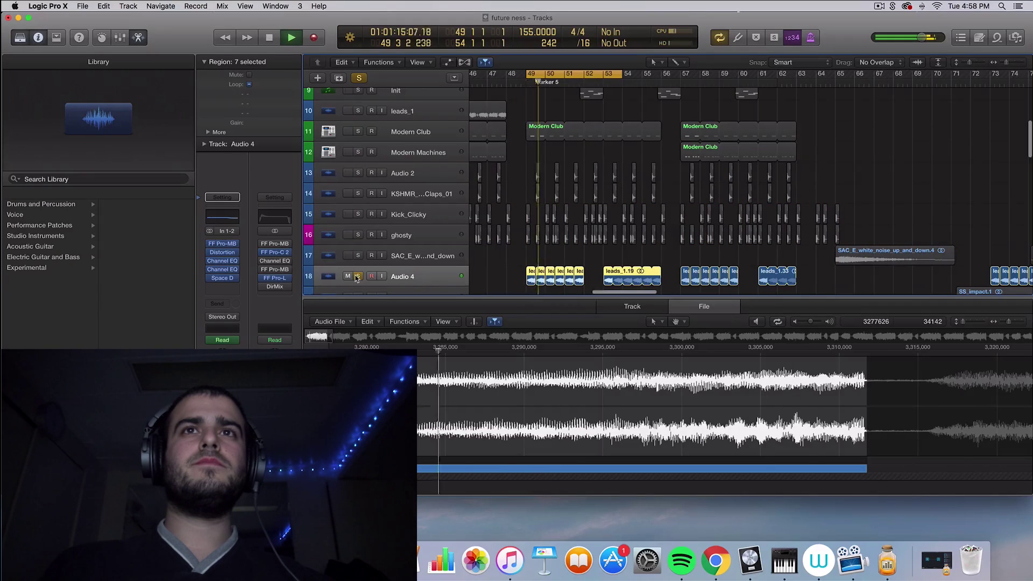
{"action": "key", "text": "space"}
{"action": "left_click", "coordinate": [357, 276]}
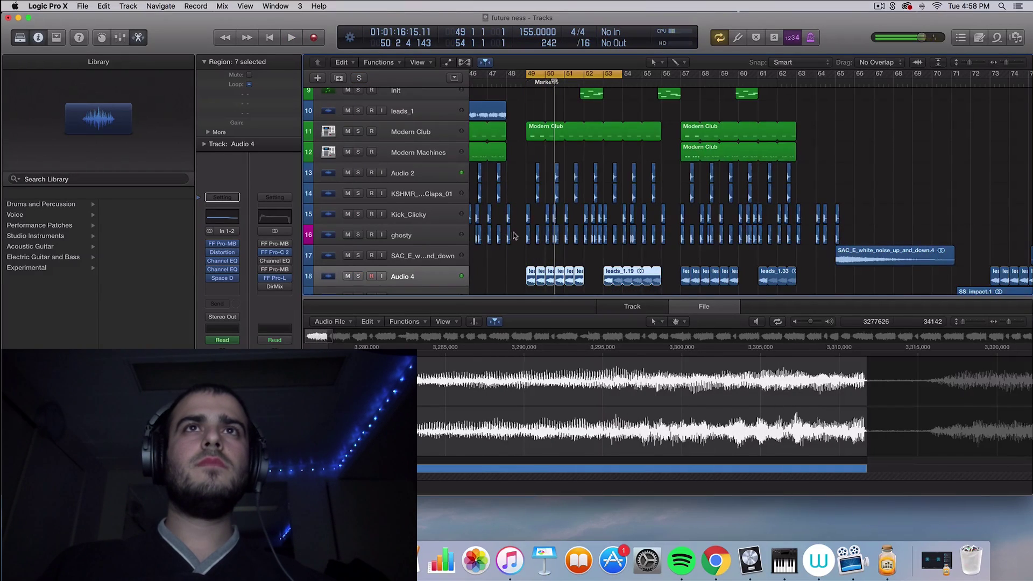
- Set the cycle range to bars 33 to 39
{"action": "scroll", "coordinate": [580, 206], "scroll_direction": "left", "scroll_amount": 10}
{"action": "scroll", "coordinate": [580, 206], "scroll_direction": "up", "scroll_amount": 4}
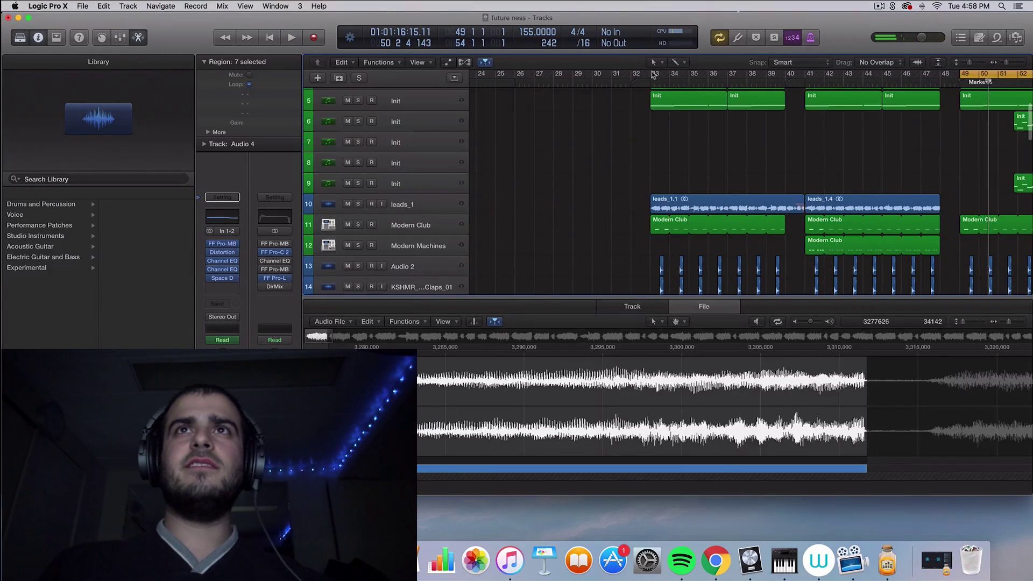
{"action": "left_click_drag", "start_coordinate": [653, 75], "coordinate": [766, 76]}
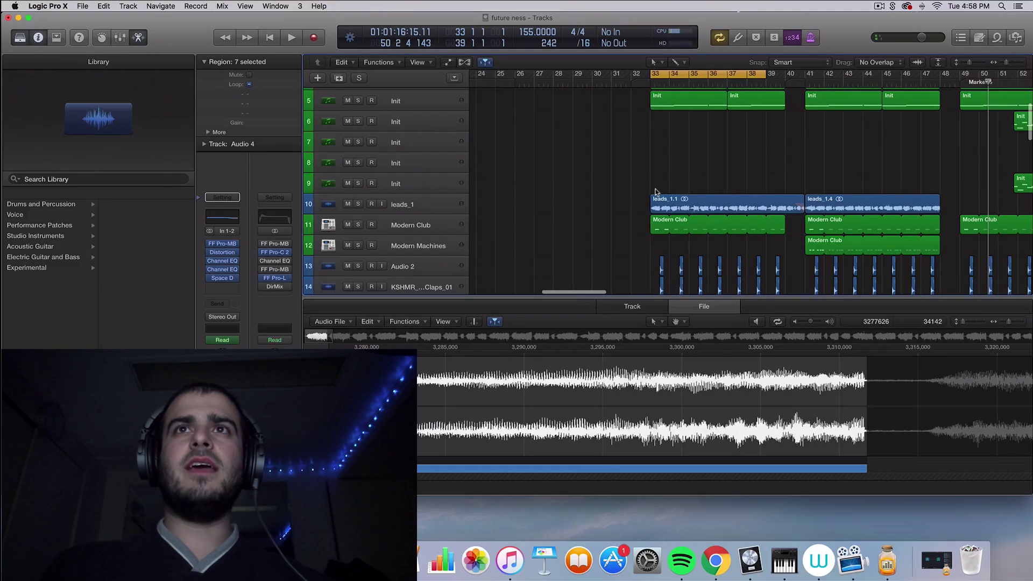
- Select the leads_1.1 region, examine its start at bar 33 up close, and deselect it
{"action": "scroll", "coordinate": [656, 192], "scroll_direction": "up", "scroll_amount": 5}
{"action": "scroll", "coordinate": [656, 192], "scroll_direction": "left", "scroll_amount": 10}
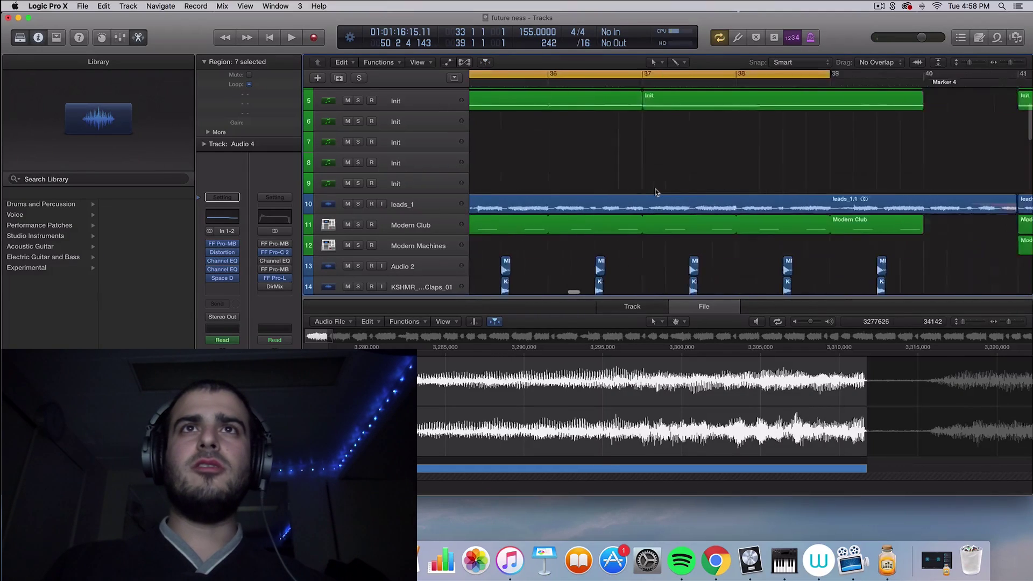
{"action": "left_click", "coordinate": [844, 202]}
{"action": "scroll", "coordinate": [813, 202], "scroll_direction": "right", "scroll_amount": 5}
{"action": "left_click_drag", "start_coordinate": [754, 181], "coordinate": [788, 204]}
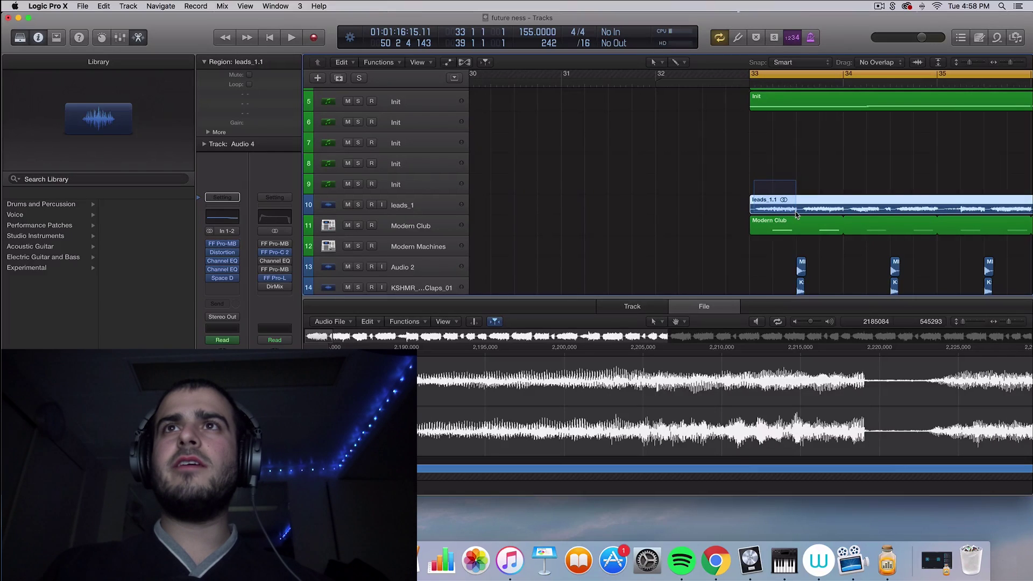
{"action": "left_click", "coordinate": [795, 191]}
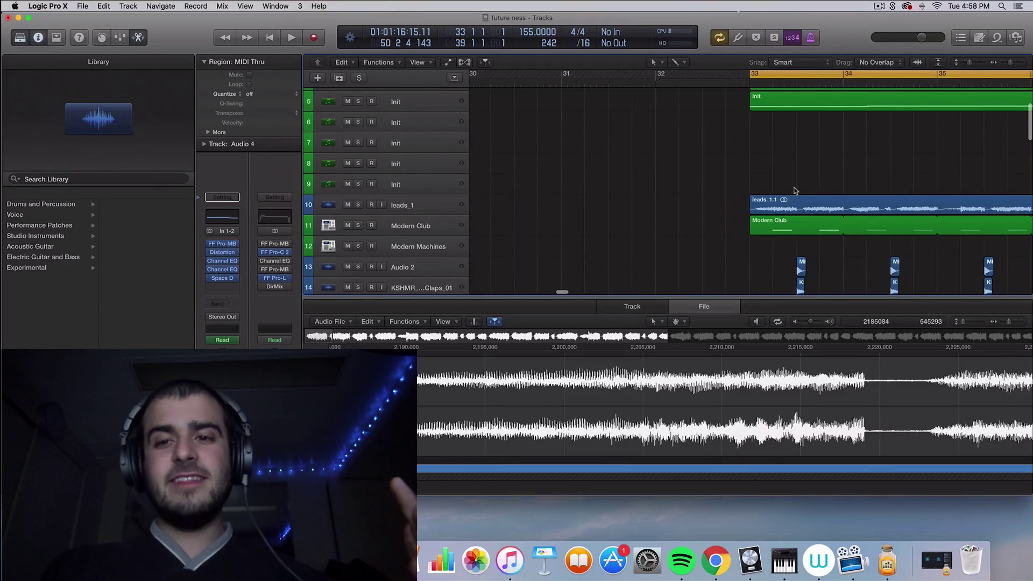
{"action": "scroll", "coordinate": [795, 191], "scroll_direction": "right", "scroll_amount": 20}
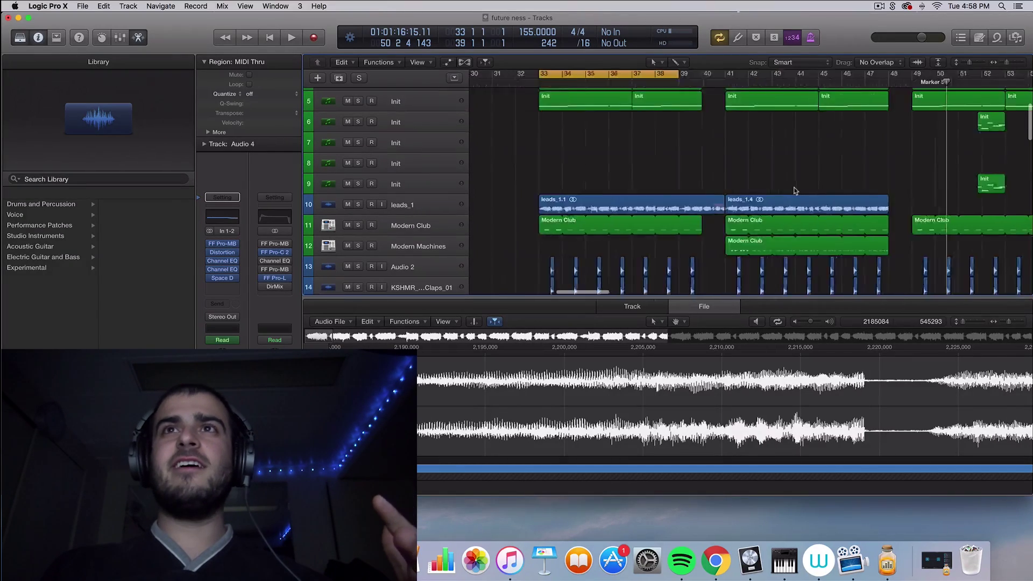
{"action": "scroll", "coordinate": [795, 192], "scroll_direction": "left", "scroll_amount": 5}
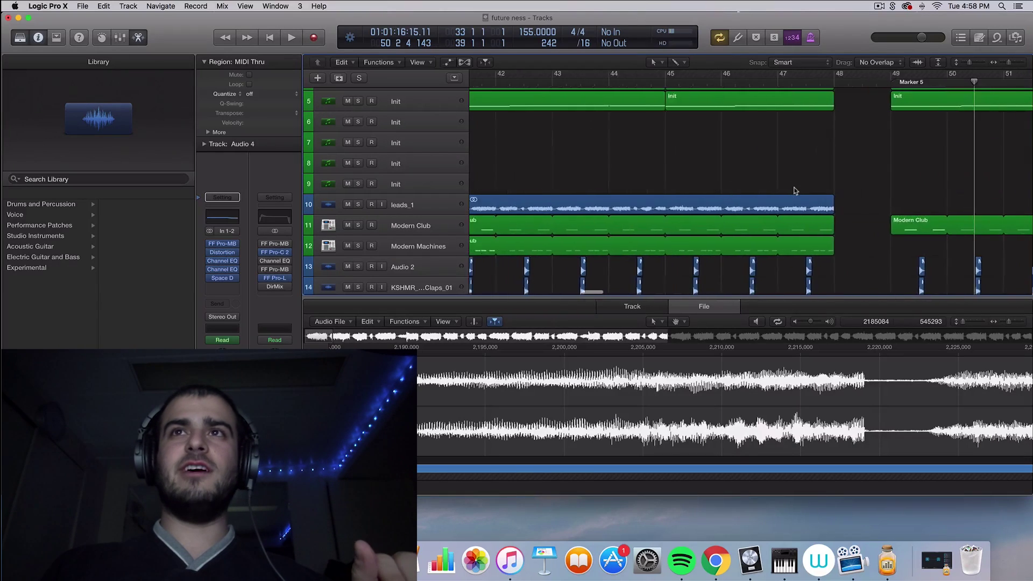
{"action": "key", "text": "super+Left"}
{"action": "key", "text": "super+Left"}
{"action": "key", "text": "super+Left"}
{"action": "key", "text": "super+Left"}
{"action": "key", "text": "super+Left"}
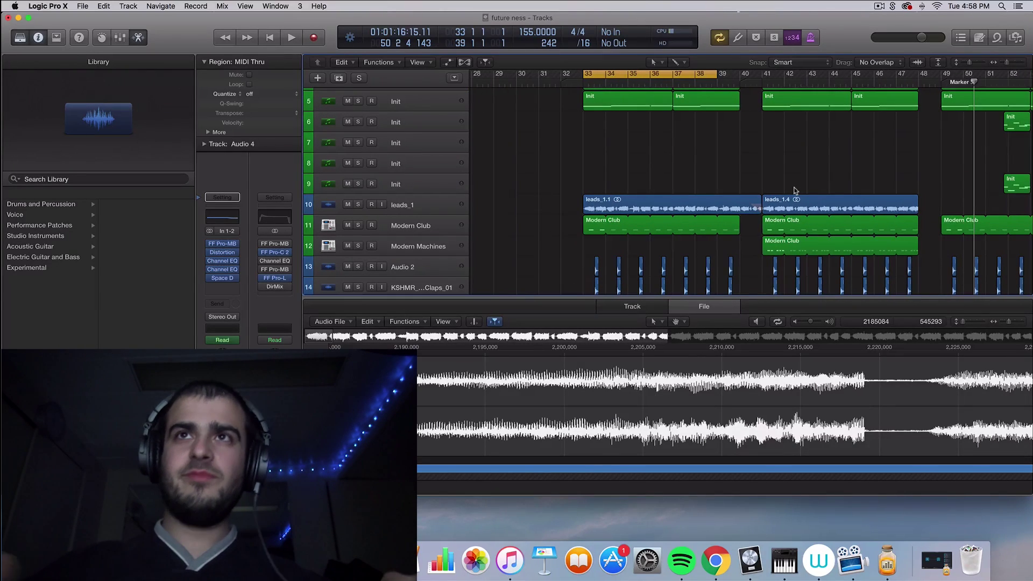
- Extend the end of the cycle range to bar 49
{"action": "scroll", "coordinate": [703, 240], "scroll_direction": "up", "scroll_amount": 5}
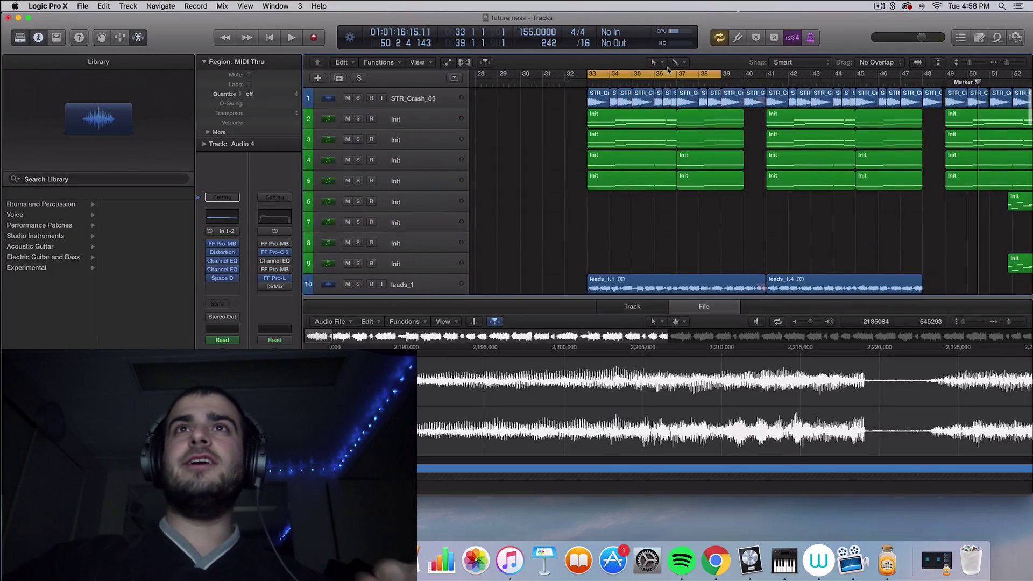
{"action": "left_click", "coordinate": [667, 71]}
{"action": "left_click", "coordinate": [694, 72]}
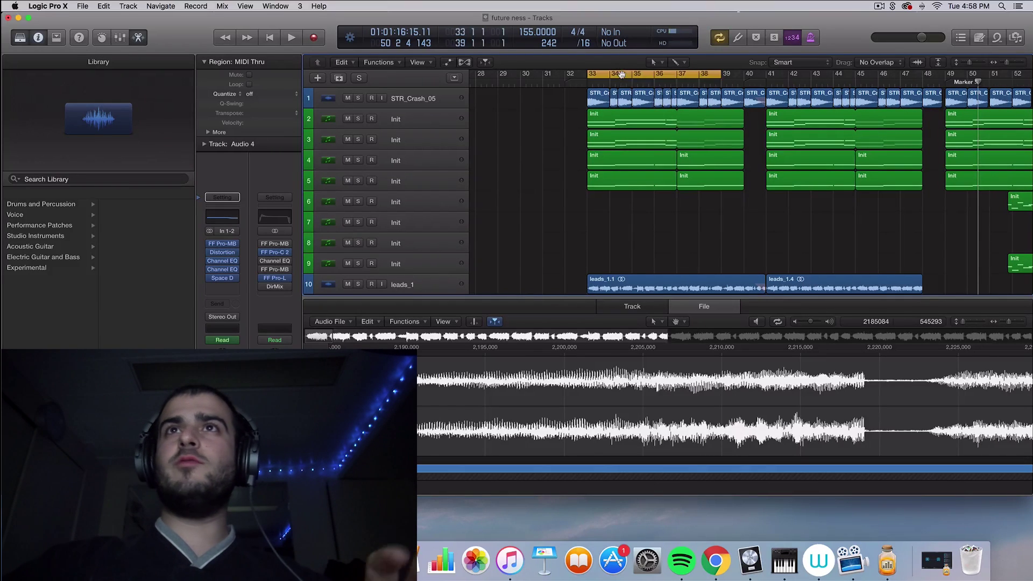
{"action": "left_click_drag", "start_coordinate": [718, 73], "coordinate": [945, 74]}
{"action": "scroll", "coordinate": [810, 244], "scroll_direction": "left", "scroll_amount": 1}
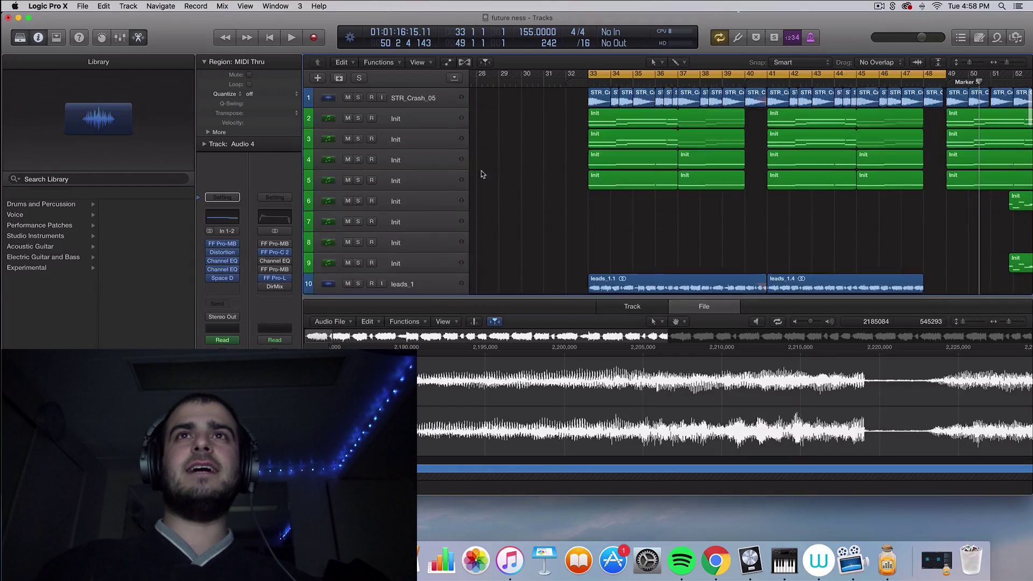
- Play the full arrangement from bar 33 with no tracks soloed, and stop playback
{"action": "scroll", "coordinate": [500, 175], "scroll_direction": "down", "scroll_amount": 3}
{"action": "key", "text": "space"}
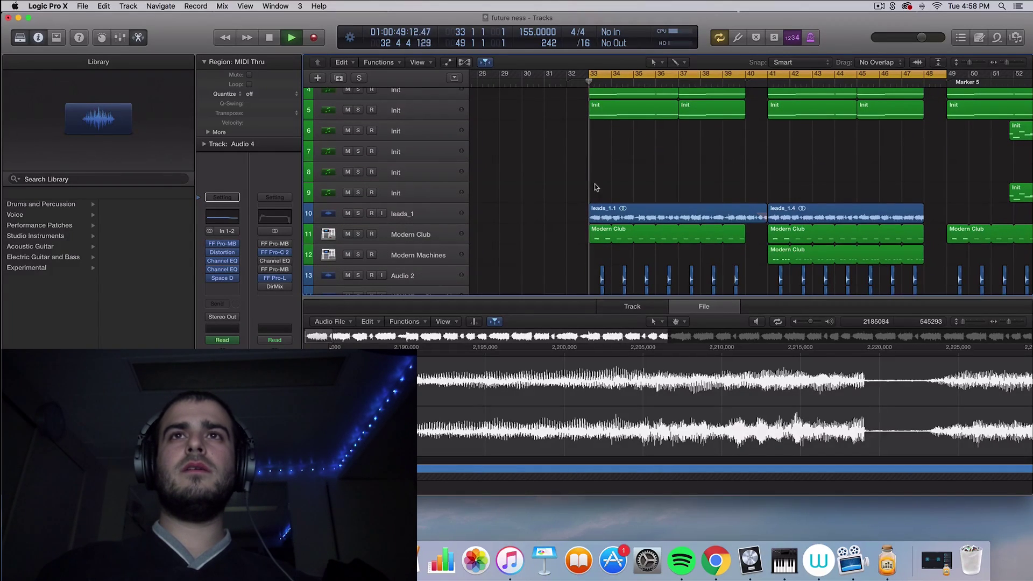
{"action": "scroll", "coordinate": [656, 156], "scroll_direction": "up", "scroll_amount": 3}
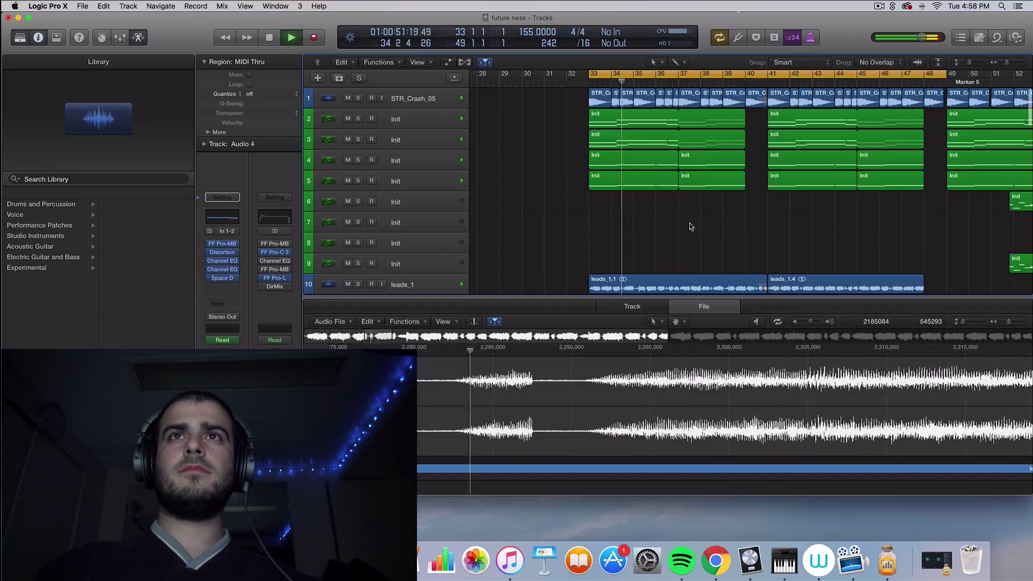
{"action": "key", "text": "space"}
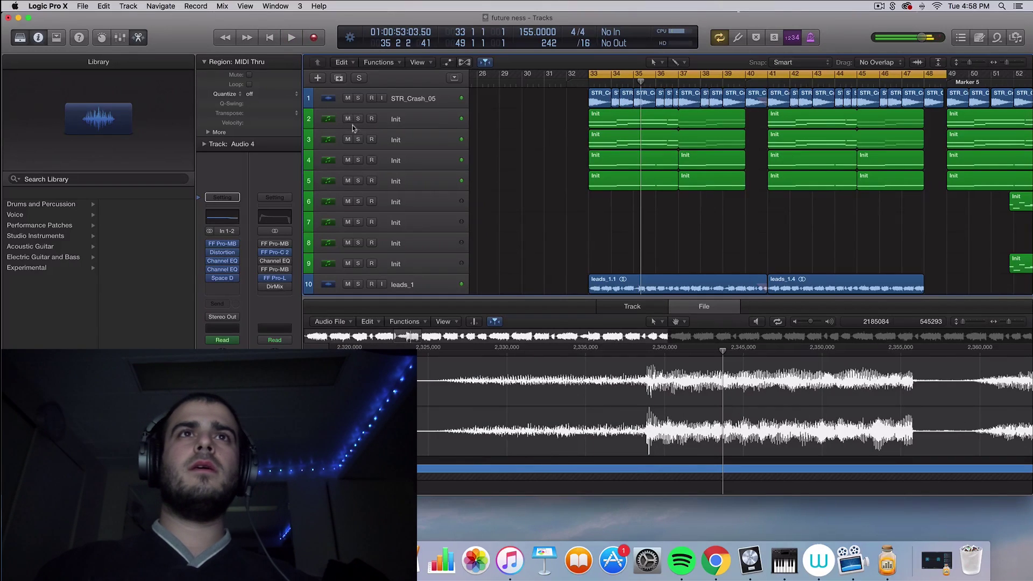
- Solo Init tracks 2 and 3 and play them together from bar 33
{"action": "left_click", "coordinate": [358, 139]}
{"action": "left_click", "coordinate": [358, 119]}
{"action": "left_click", "coordinate": [398, 119]}
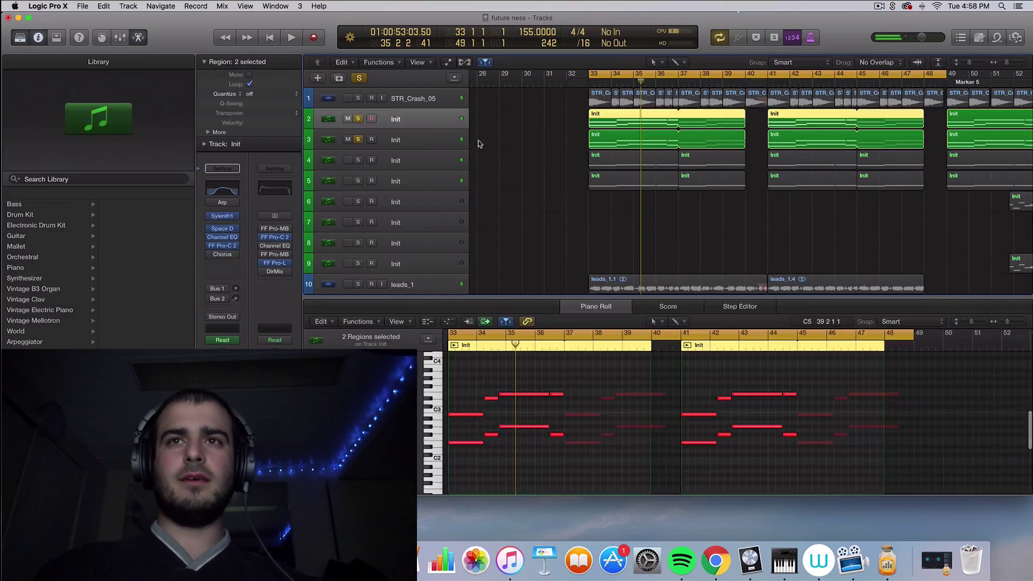
{"action": "left_click", "coordinate": [559, 154]}
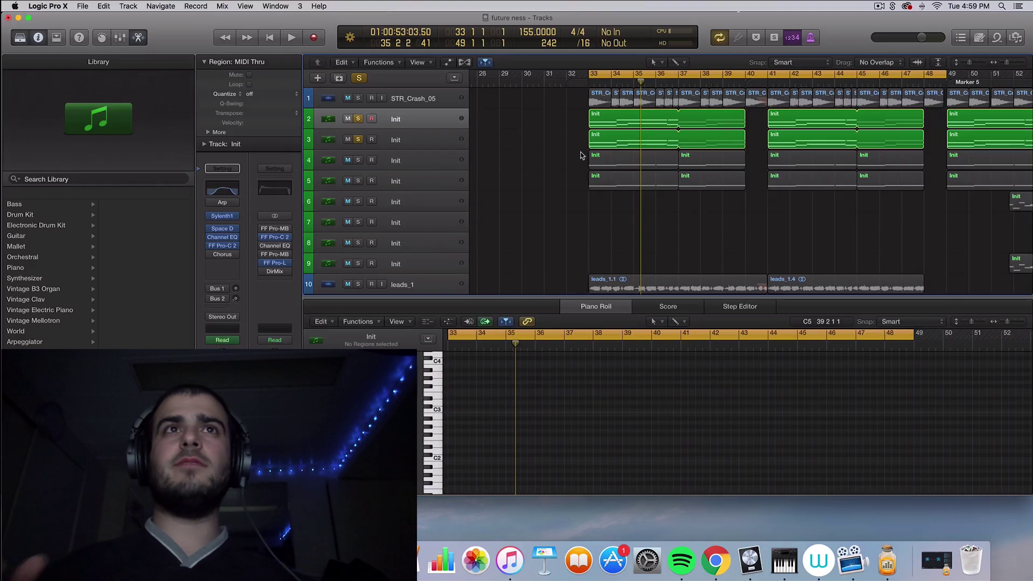
{"action": "key", "text": "space"}
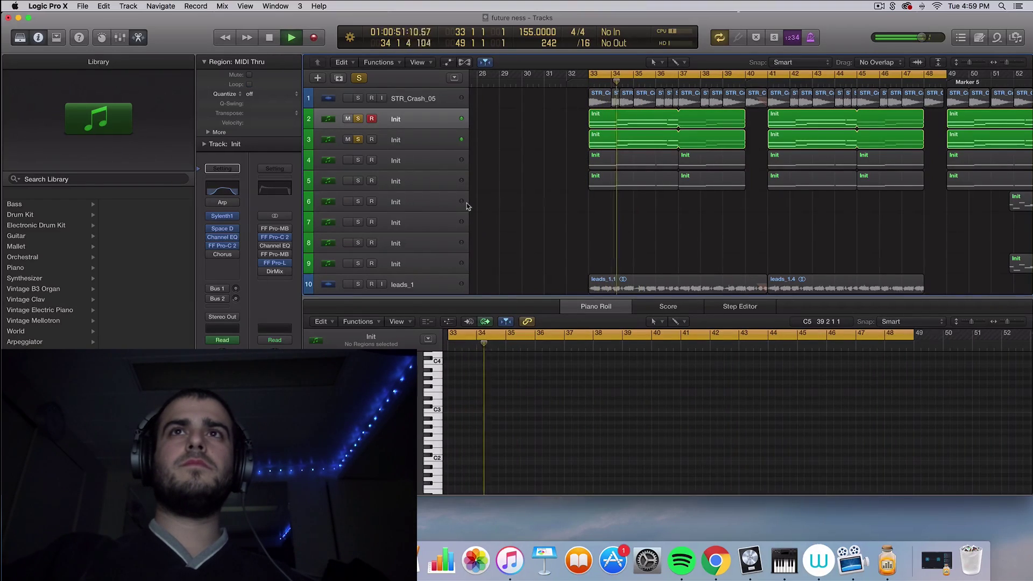
{"action": "key", "text": "space"}
- Select Init track 3, turn off the solo on track 2, and play track 3 alone
{"action": "left_click", "coordinate": [408, 142]}
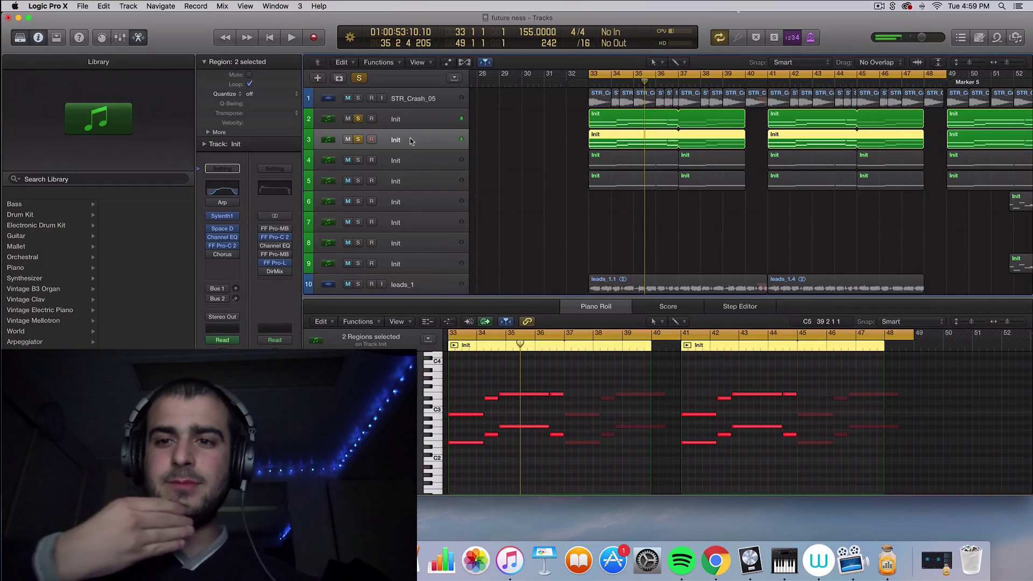
{"action": "left_click", "coordinate": [357, 119]}
{"action": "key", "text": "space"}
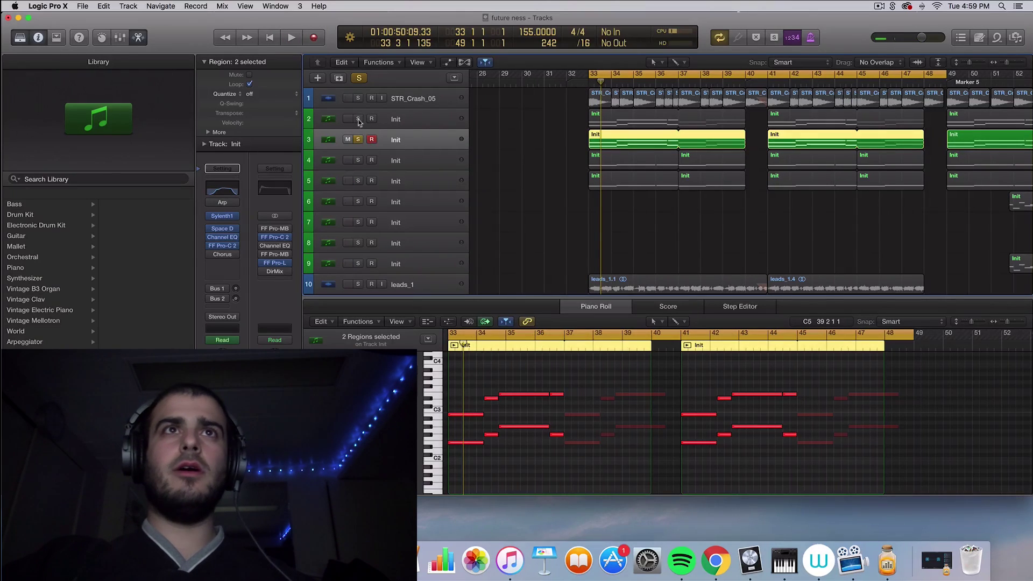
- Solo Init tracks 2, 4 and 5 along with track 3 and play all four layers from bar 33
{"action": "left_click", "coordinate": [358, 119]}
{"action": "left_click", "coordinate": [358, 160]}
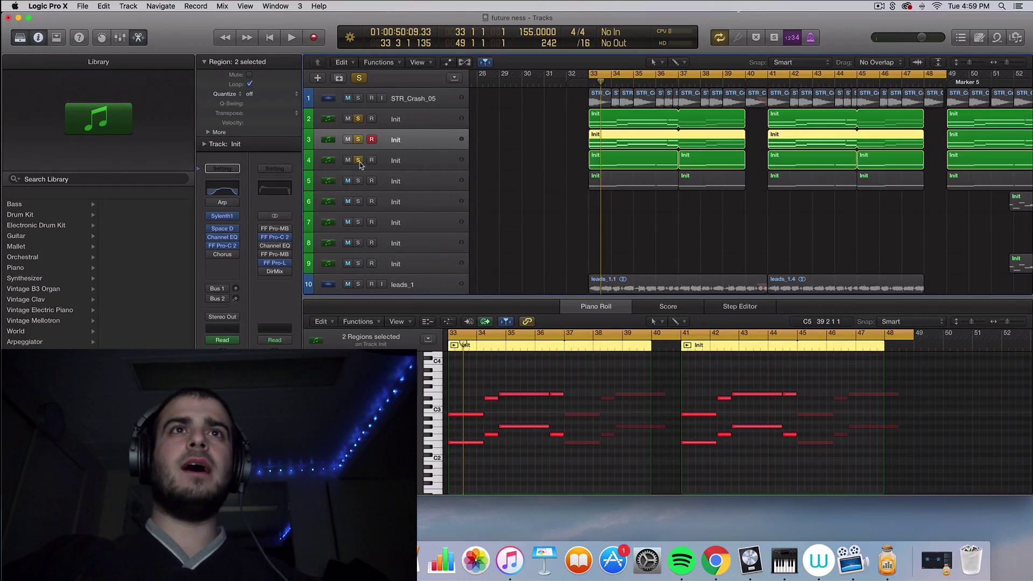
{"action": "left_click", "coordinate": [358, 180]}
{"action": "key", "text": "space"}
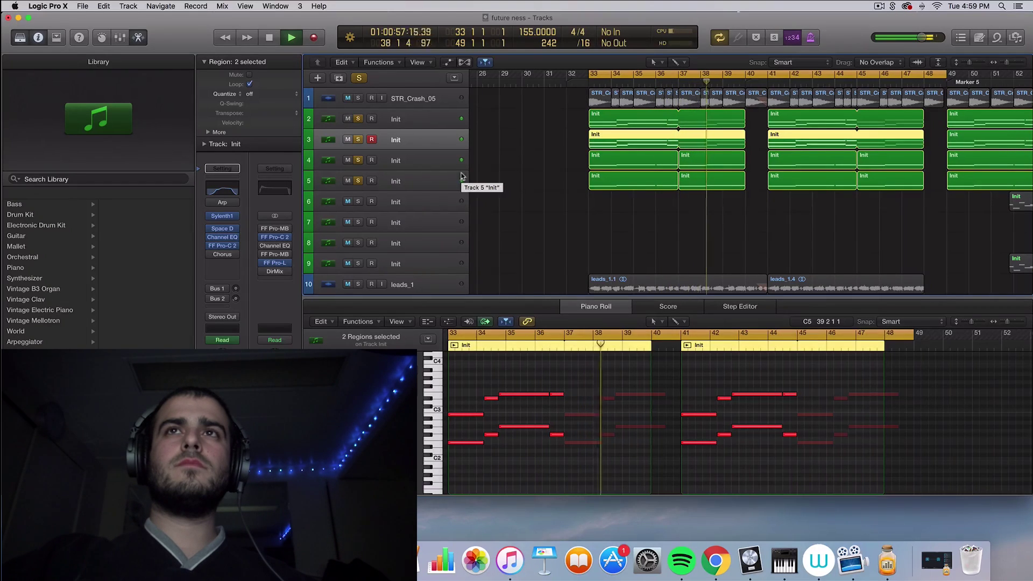
{"action": "key", "text": "space"}
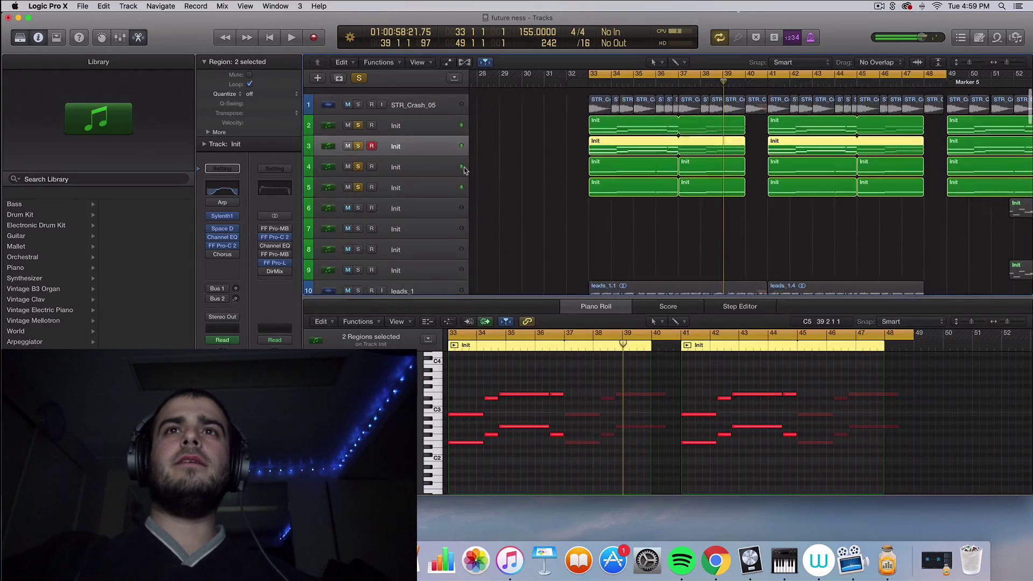
- Add the ghosty and Kick_Clicky tracks to the soloed Init layers, play them, and turn off both kick solos
{"action": "scroll", "coordinate": [463, 170], "scroll_direction": "down", "scroll_amount": 5}
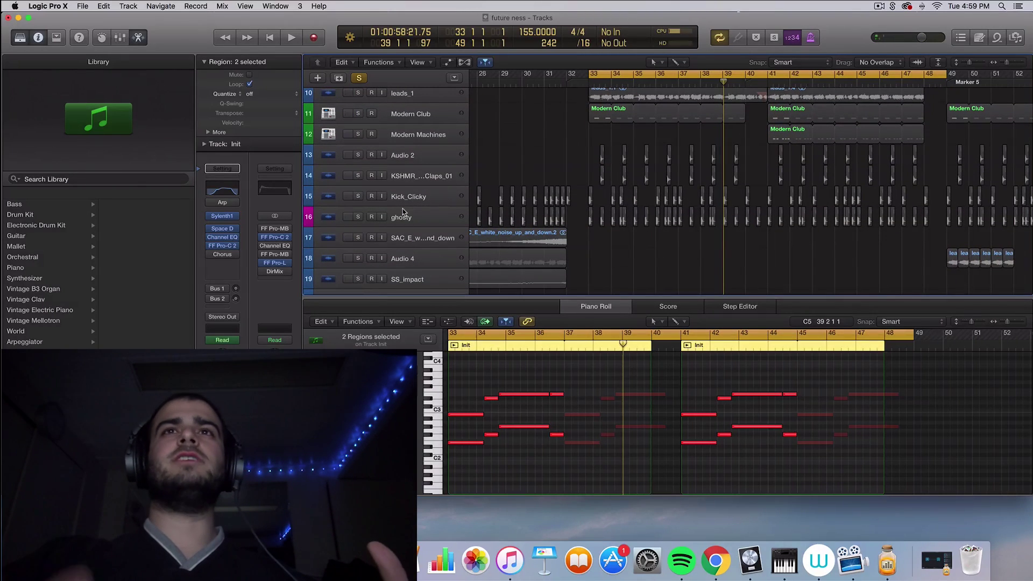
{"action": "left_click", "coordinate": [358, 217]}
{"action": "key", "text": "space"}
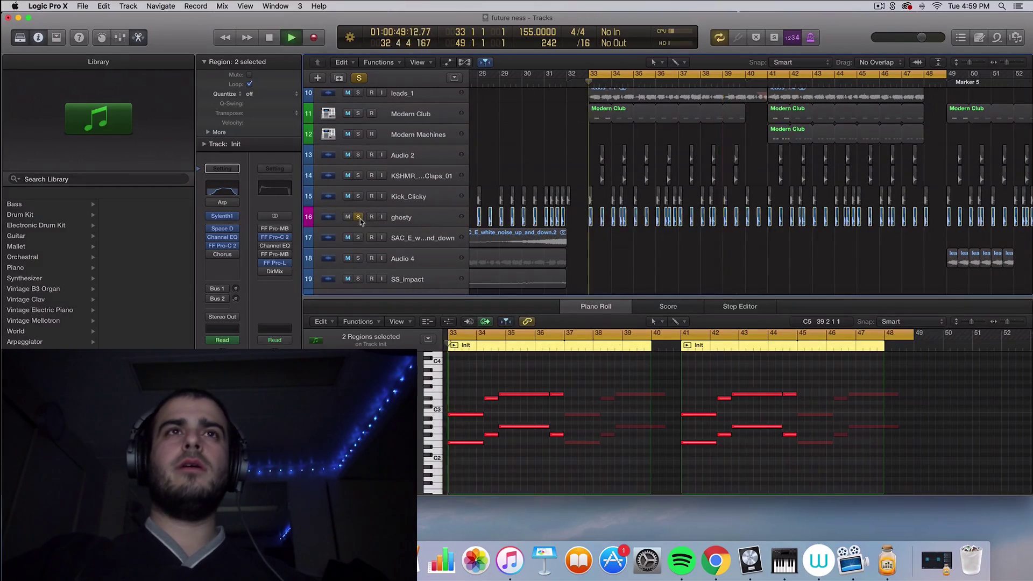
{"action": "left_click", "coordinate": [356, 197]}
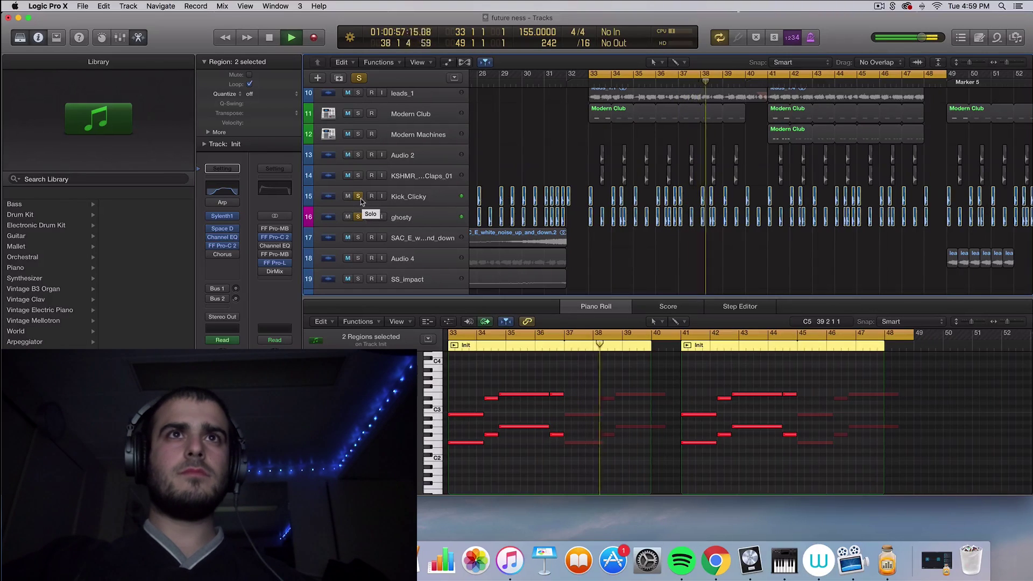
{"action": "left_click", "coordinate": [358, 196]}
{"action": "key", "text": "space"}
{"action": "left_click", "coordinate": [359, 217]}
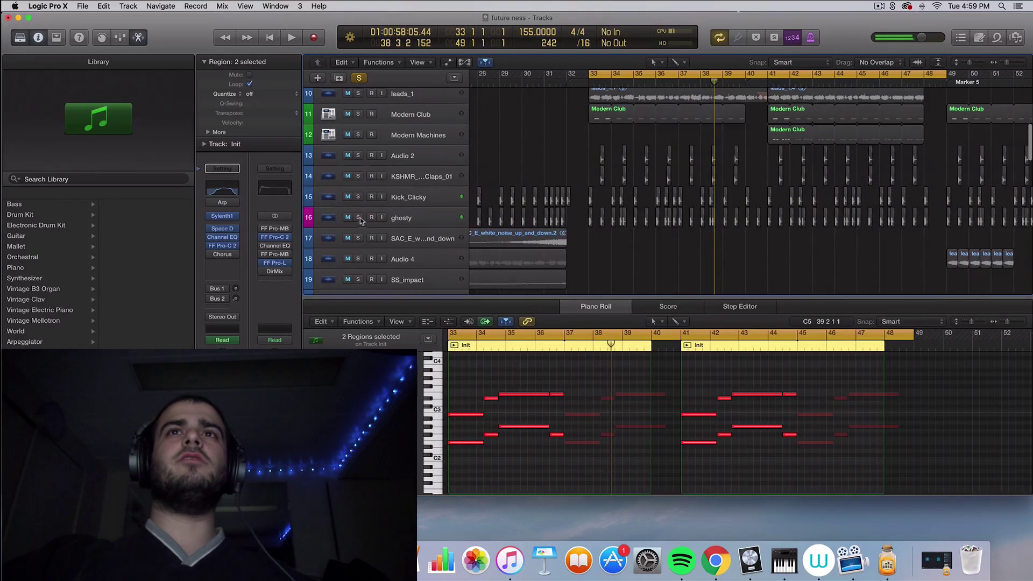
- Turn off the solo on Init tracks 2 to 5
{"action": "scroll", "coordinate": [361, 204], "scroll_direction": "up", "scroll_amount": 5}
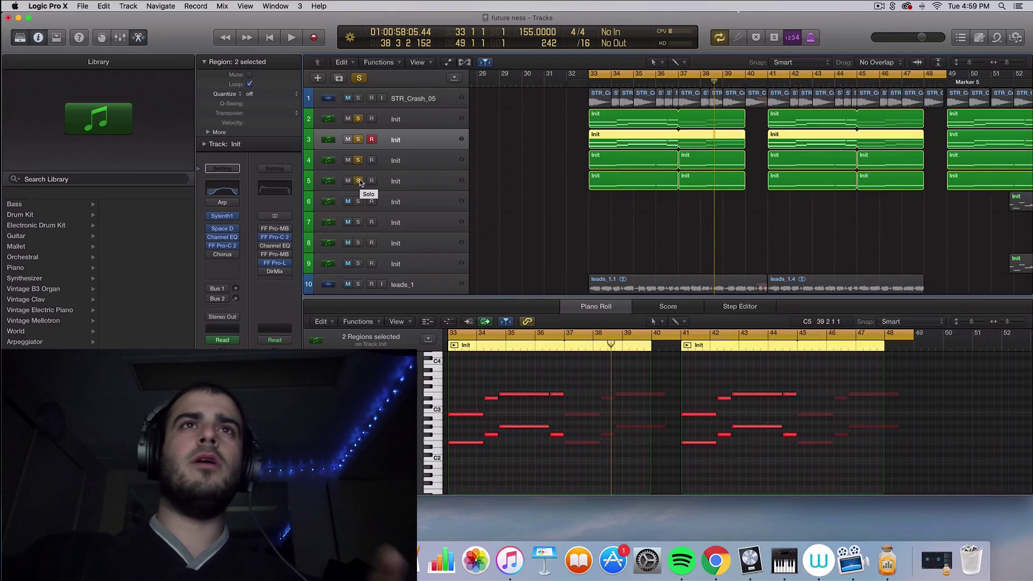
{"action": "left_click", "coordinate": [359, 181]}
{"action": "left_click", "coordinate": [358, 160]}
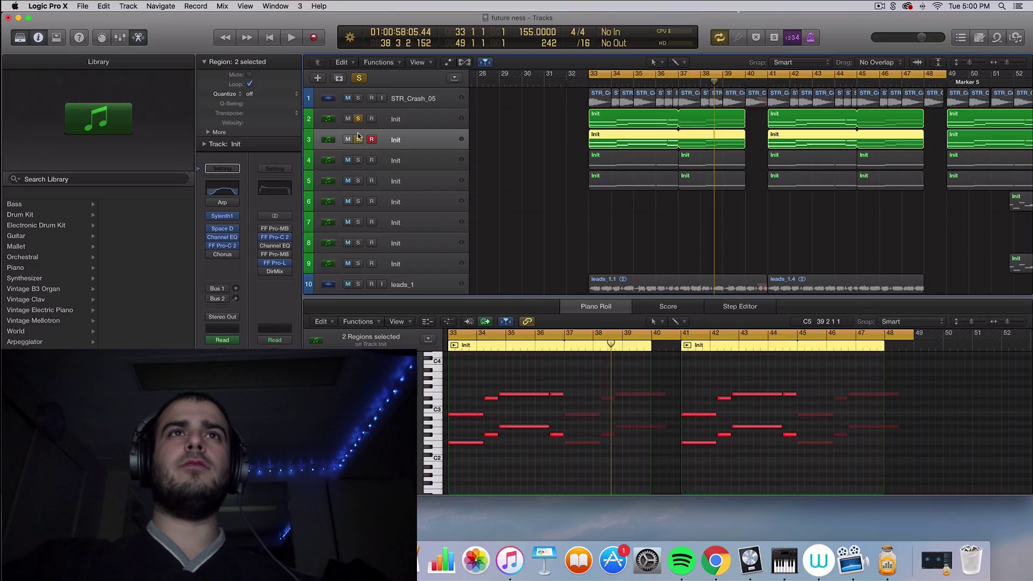
{"action": "left_click", "coordinate": [359, 139]}
{"action": "left_click", "coordinate": [358, 118]}
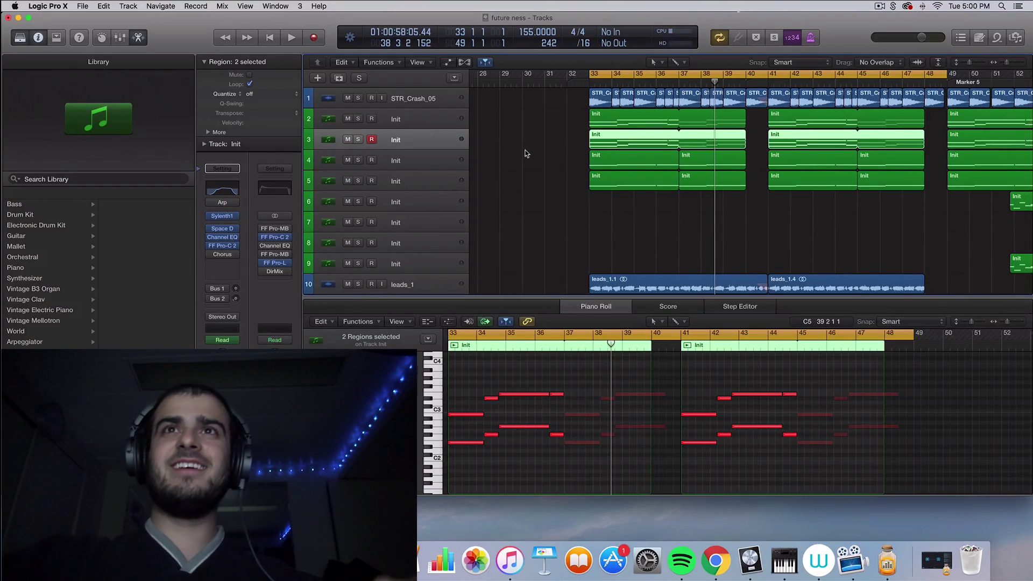
{"action": "scroll", "coordinate": [526, 153], "scroll_direction": "down", "scroll_amount": 15}
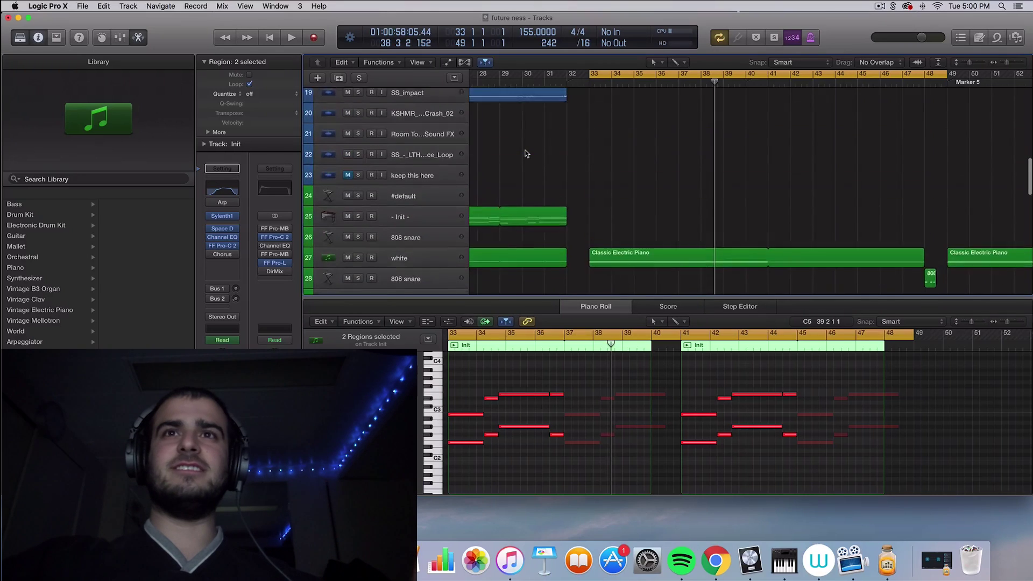
- Solo the white track together with the ghosty kick track and play both from bar 33
{"action": "left_click", "coordinate": [404, 164]}
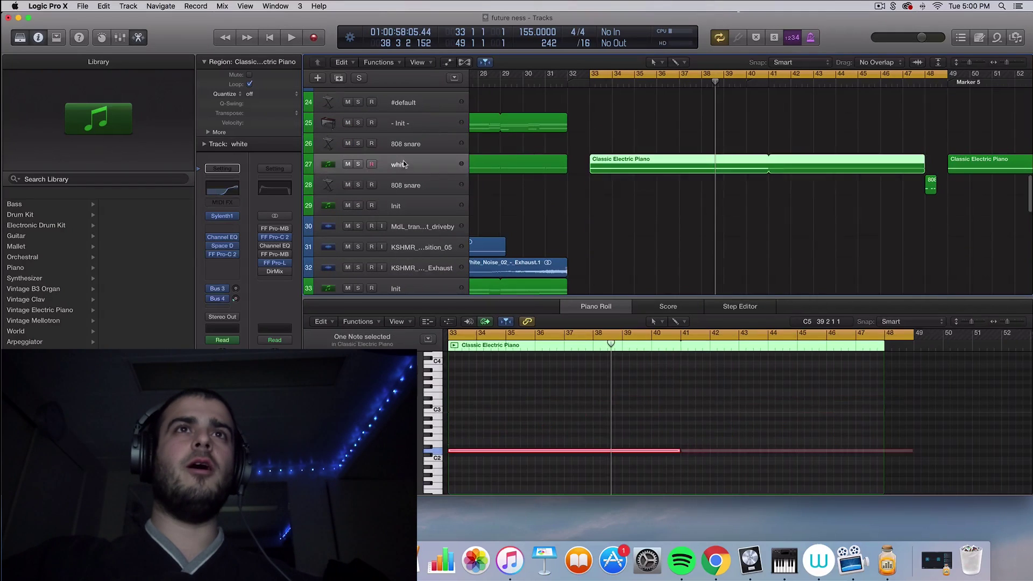
{"action": "left_click", "coordinate": [359, 164]}
{"action": "scroll", "coordinate": [443, 149], "scroll_direction": "up", "scroll_amount": 14}
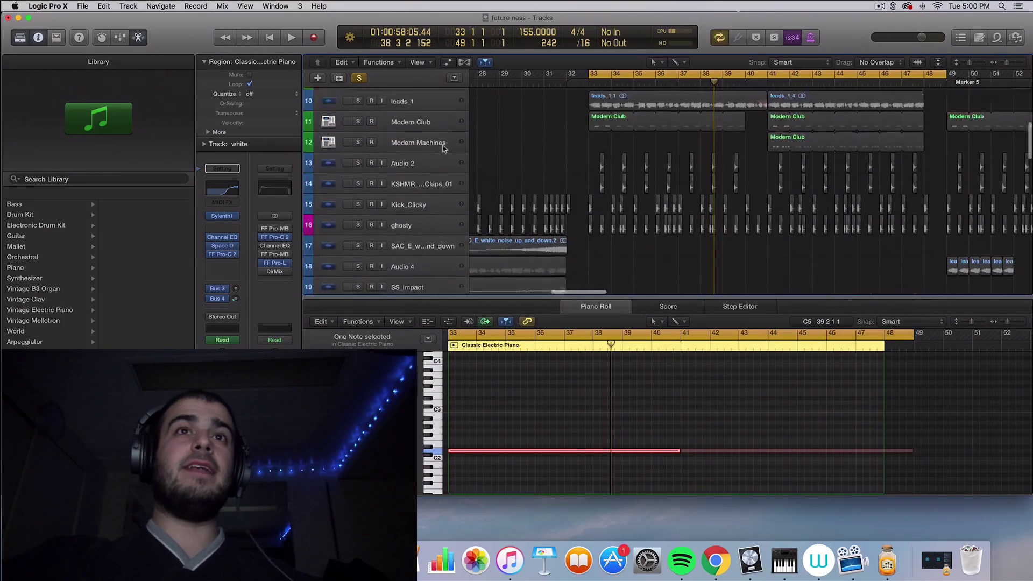
{"action": "scroll", "coordinate": [430, 156], "scroll_direction": "down", "scroll_amount": 2}
{"action": "left_click", "coordinate": [358, 183]}
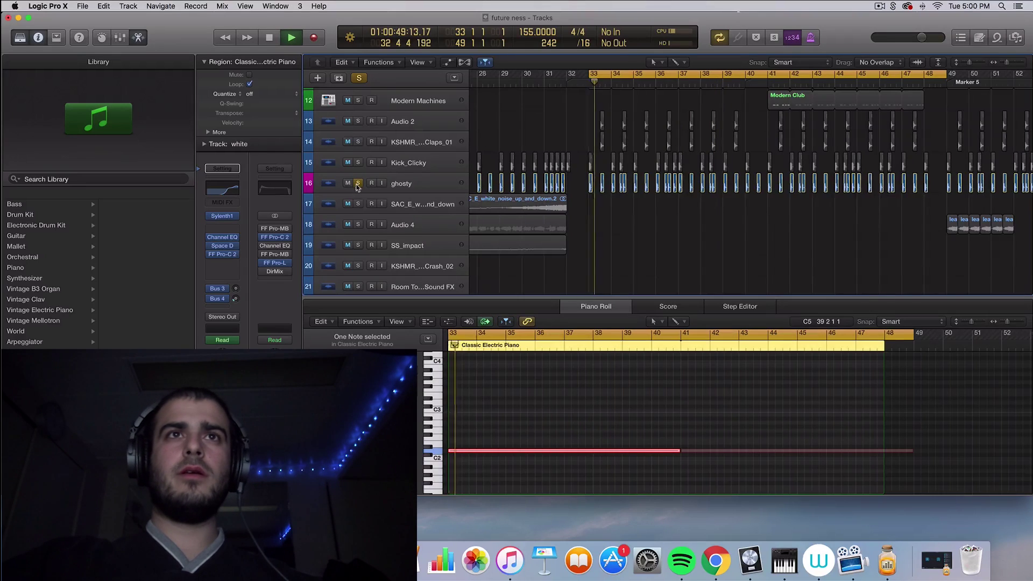
{"action": "scroll", "coordinate": [387, 199], "scroll_direction": "down", "scroll_amount": 10}
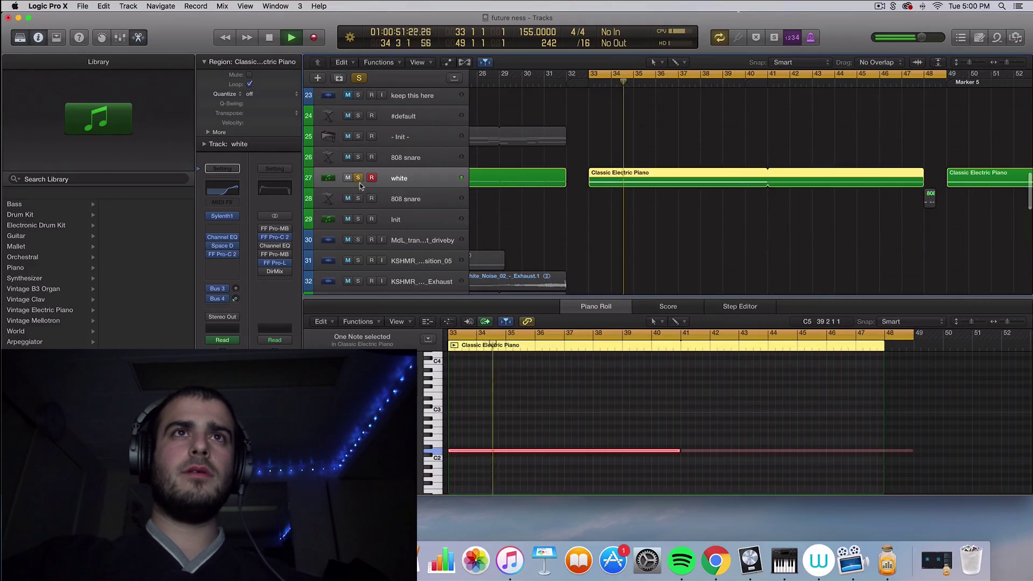
{"action": "key", "text": "space"}
- Turn off the solos on the white and ghosty tracks
{"action": "left_click", "coordinate": [358, 179]}
{"action": "scroll", "coordinate": [467, 207], "scroll_direction": "up", "scroll_amount": 10}
{"action": "left_click", "coordinate": [357, 160]}
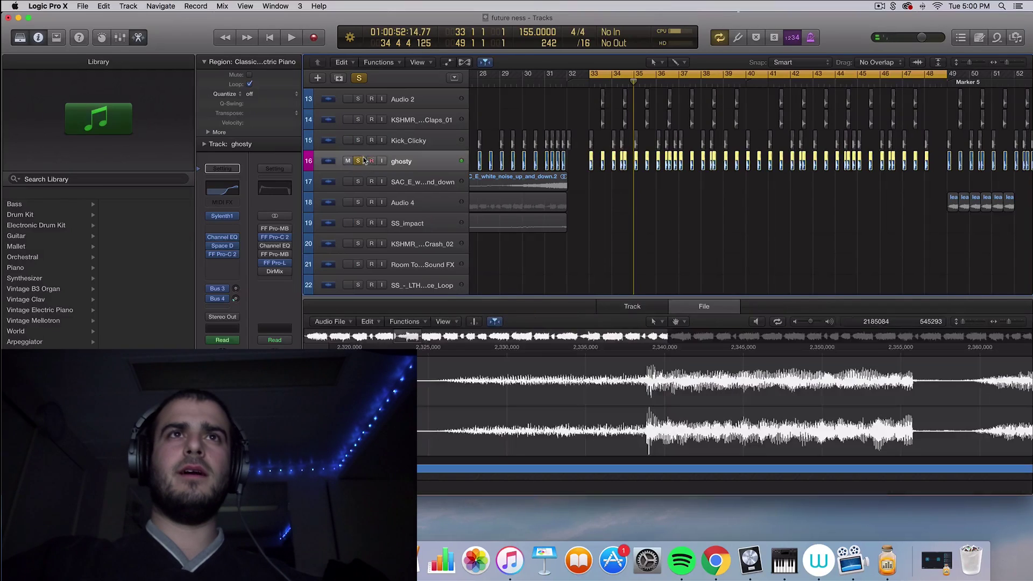
{"action": "left_click", "coordinate": [359, 161]}
{"action": "scroll", "coordinate": [452, 165], "scroll_direction": "up", "scroll_amount": 1}
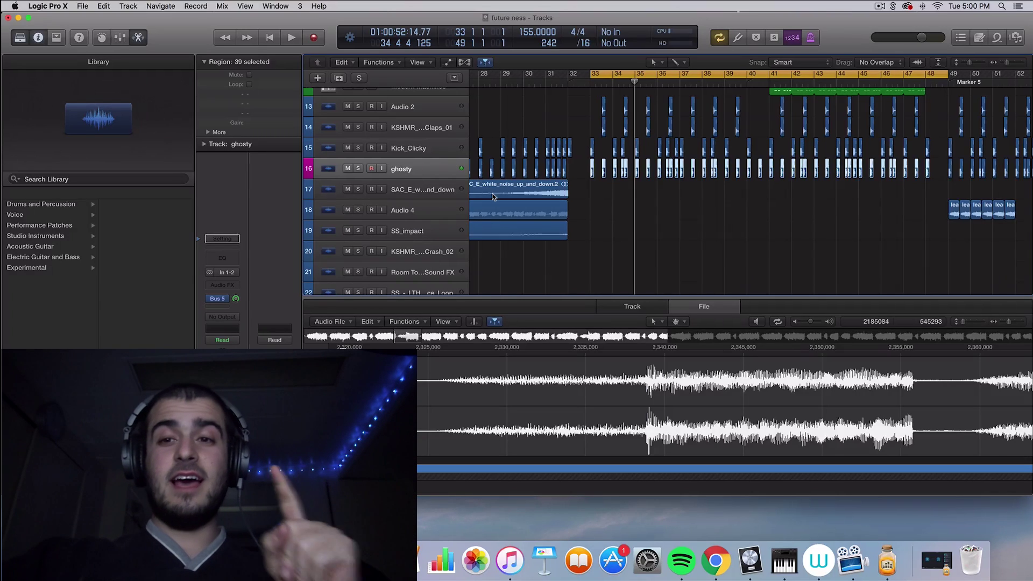
- Look over the drop's tracks from the white layer up to STR_Crash_05, displaying the notes of Init track 4
{"action": "scroll", "coordinate": [492, 196], "scroll_direction": "down", "scroll_amount": 6}
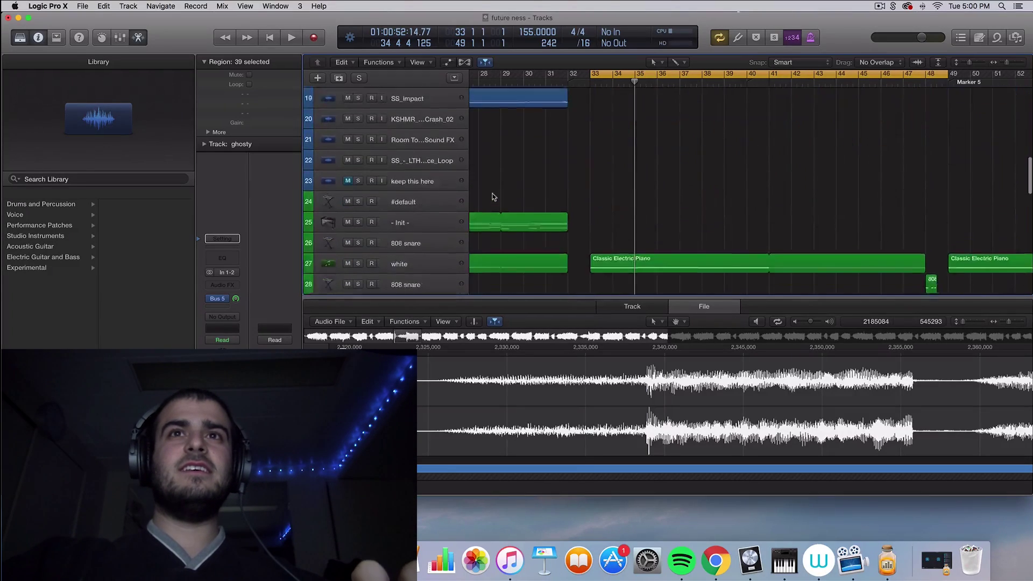
{"action": "scroll", "coordinate": [492, 196], "scroll_direction": "up", "scroll_amount": 2}
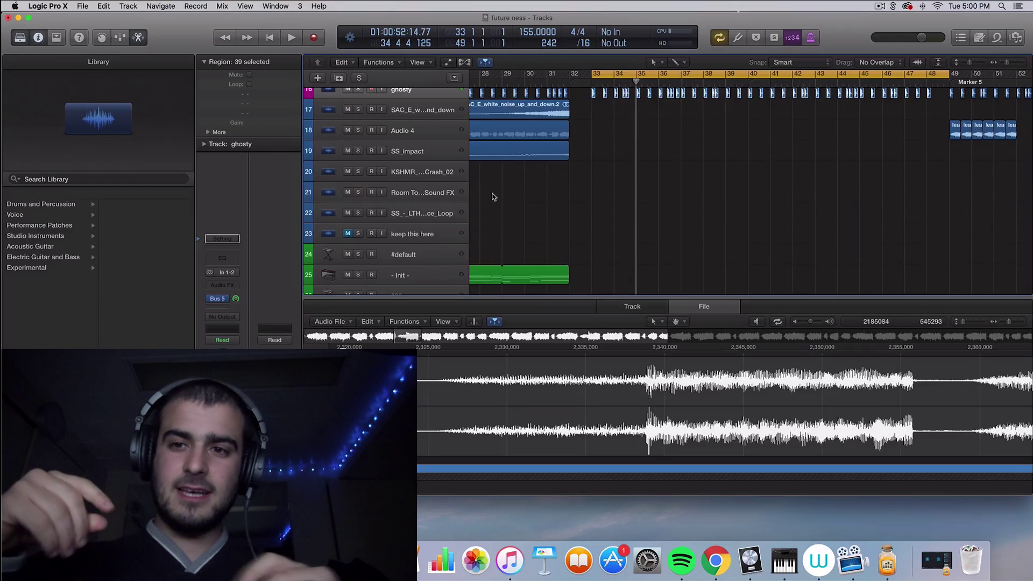
{"action": "scroll", "coordinate": [492, 196], "scroll_direction": "up", "scroll_amount": 6}
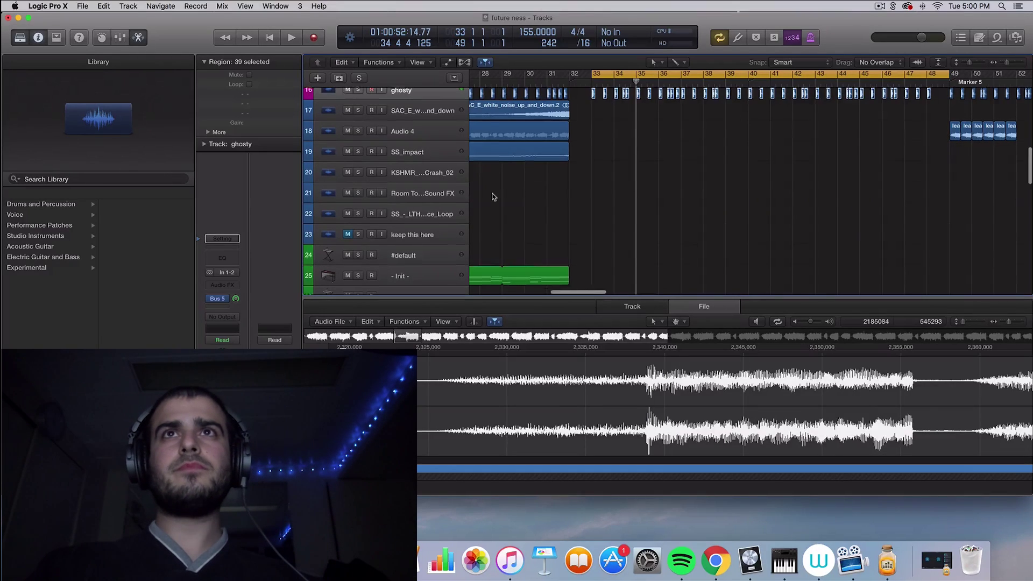
{"action": "scroll", "coordinate": [492, 196], "scroll_direction": "up", "scroll_amount": 6}
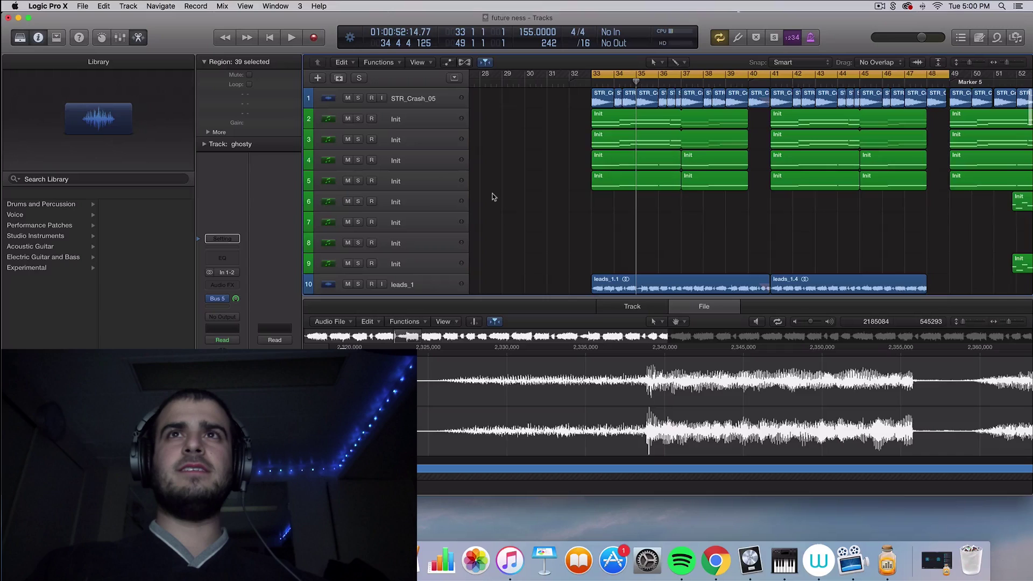
{"action": "scroll", "coordinate": [494, 197], "scroll_direction": "down", "scroll_amount": 1}
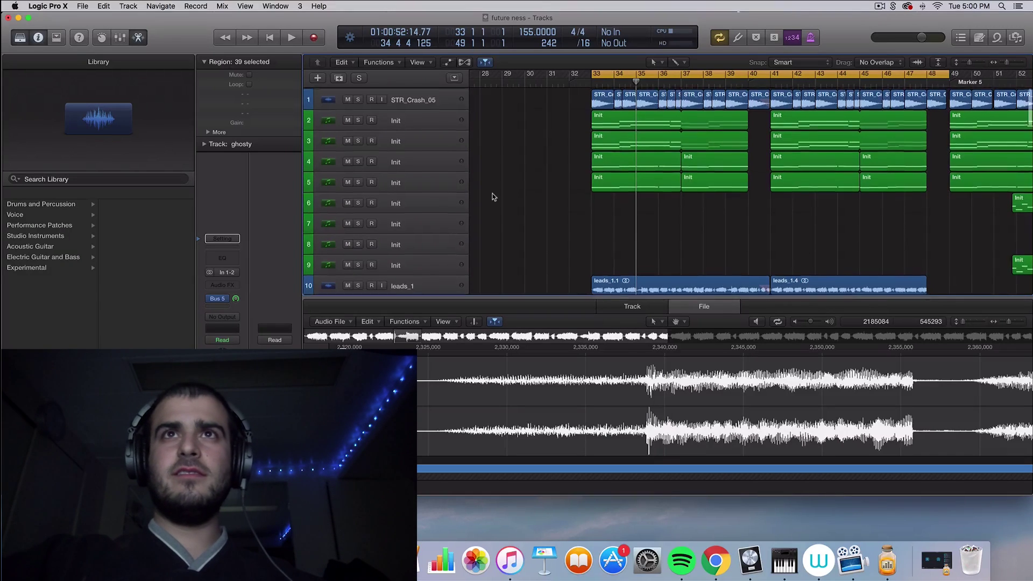
{"action": "left_click", "coordinate": [418, 158]}
{"action": "scroll", "coordinate": [416, 155], "scroll_direction": "down", "scroll_amount": 15}
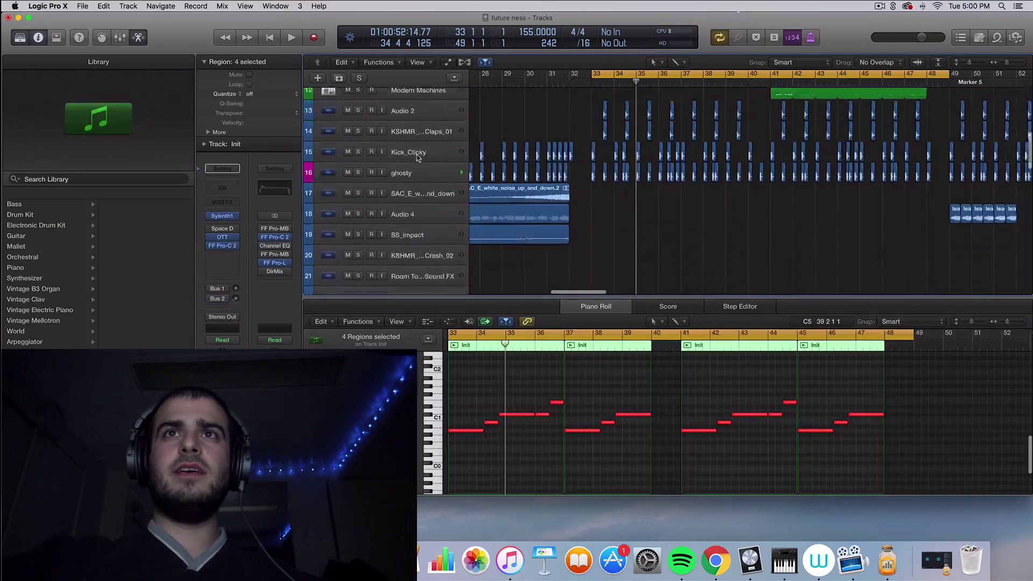
{"action": "scroll", "coordinate": [417, 157], "scroll_direction": "up", "scroll_amount": 15}
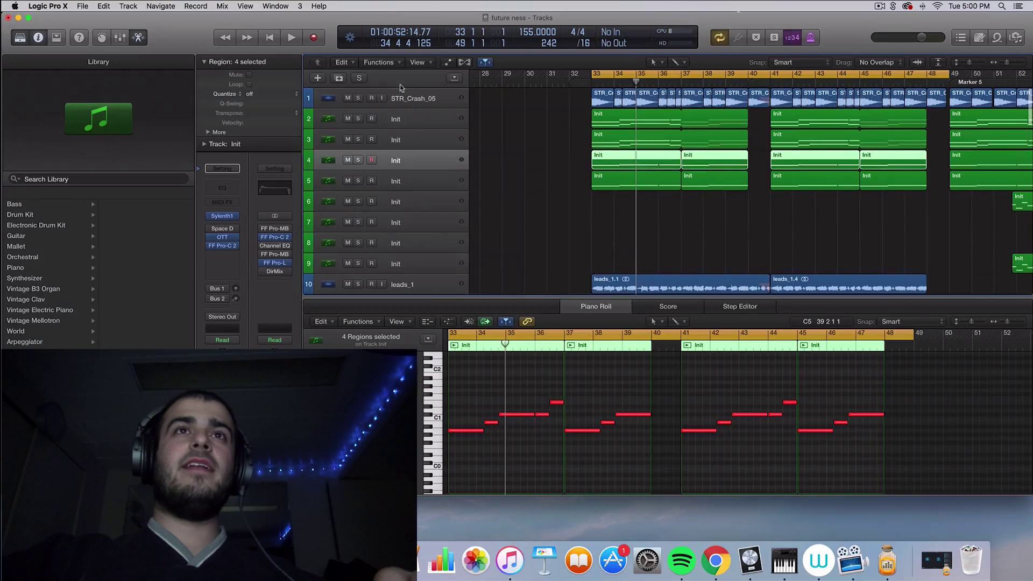
- Solo the STR_Crash_05 track, play it from bar 33, and turn its solo off
{"action": "left_click", "coordinate": [405, 97]}
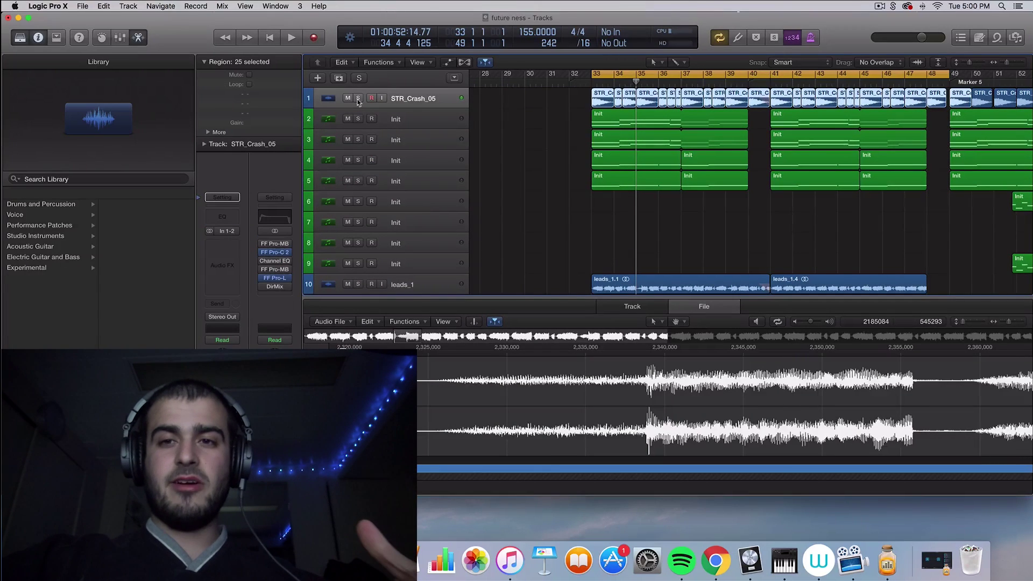
{"action": "left_click", "coordinate": [358, 99]}
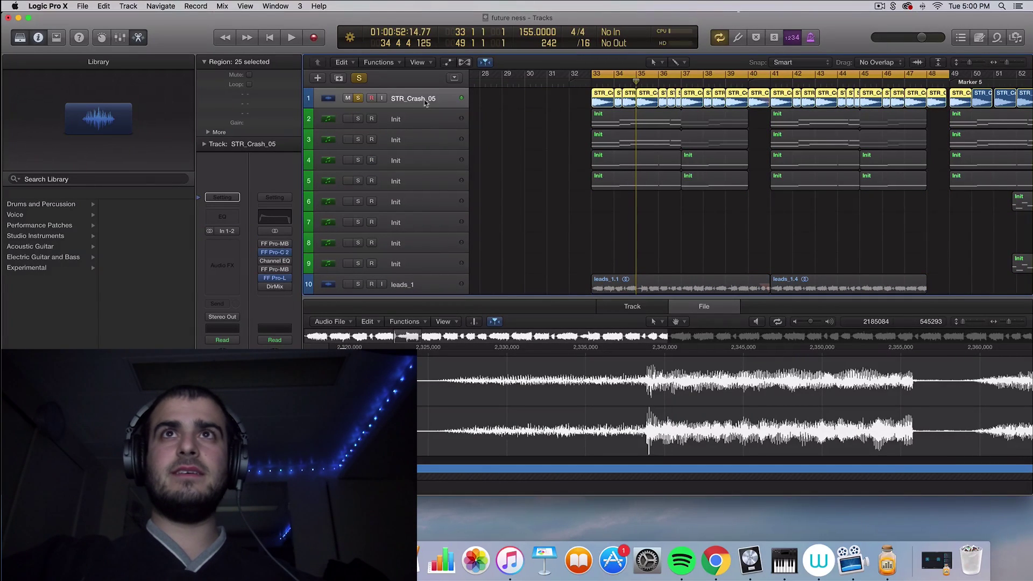
{"action": "key", "text": "space"}
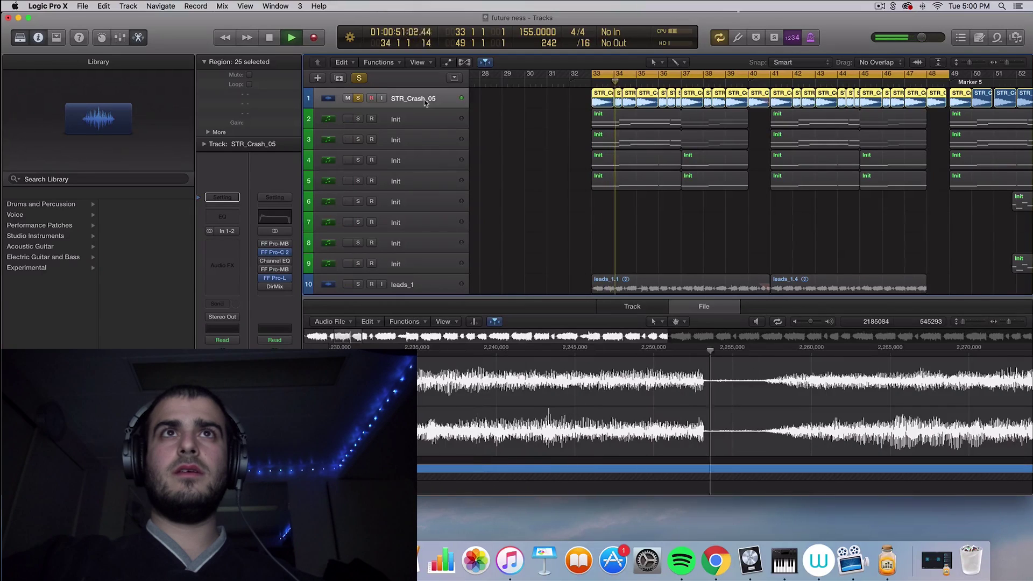
{"action": "key", "text": "space"}
{"action": "left_click", "coordinate": [359, 99]}
{"action": "scroll", "coordinate": [425, 121], "scroll_direction": "down", "scroll_amount": 4}
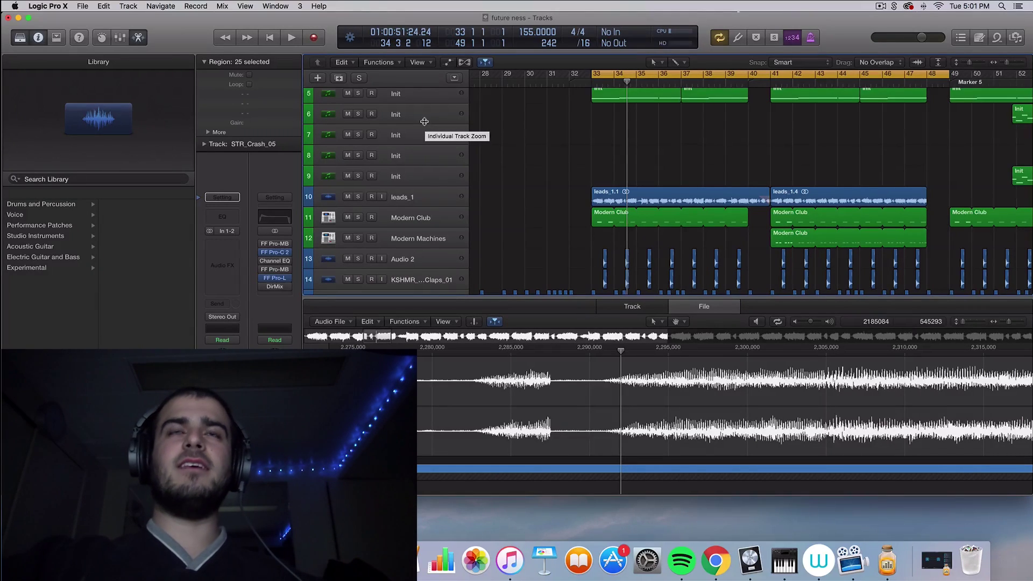
{"action": "scroll", "coordinate": [519, 123], "scroll_direction": "up", "scroll_amount": 5}
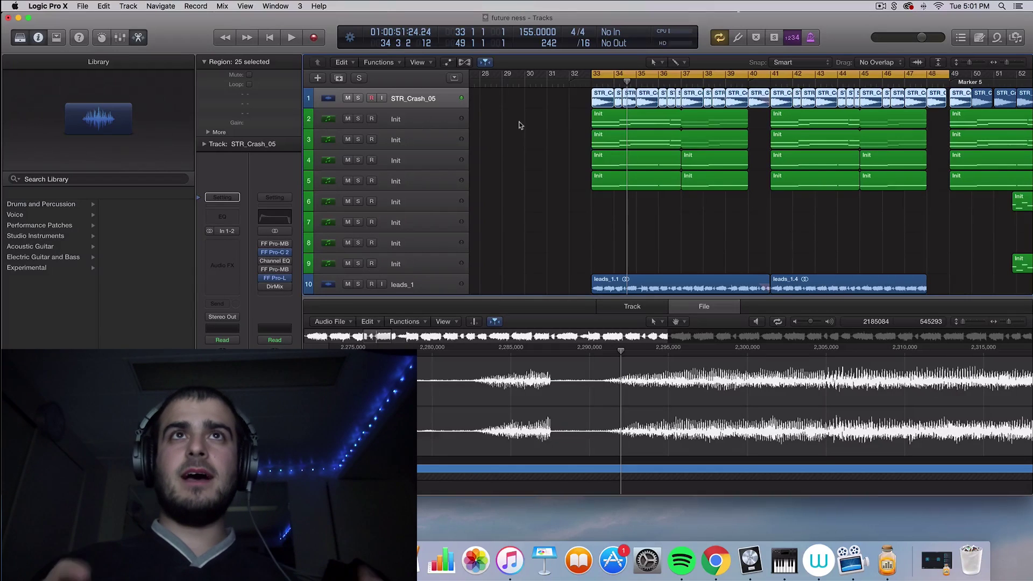
{"action": "scroll", "coordinate": [519, 126], "scroll_direction": "down", "scroll_amount": 2}
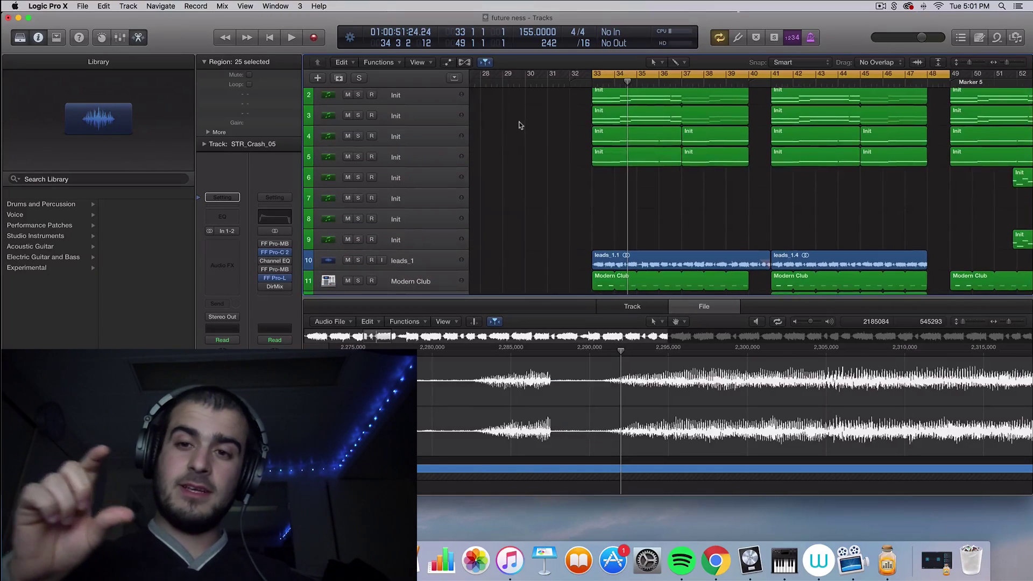
{"action": "scroll", "coordinate": [519, 125], "scroll_direction": "up", "scroll_amount": 1}
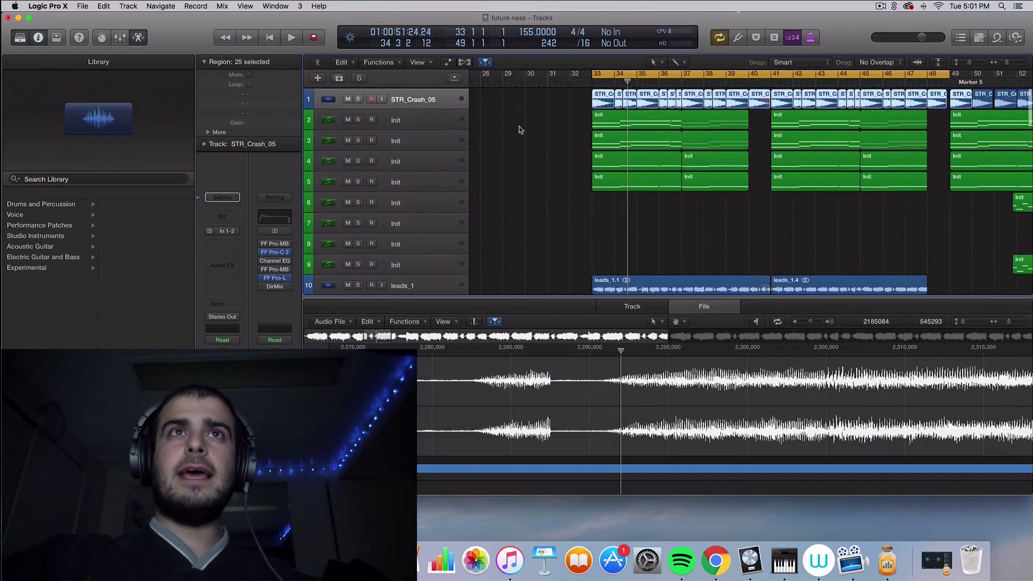
{"action": "scroll", "coordinate": [519, 126], "scroll_direction": "down", "scroll_amount": 1}
{"action": "scroll", "coordinate": [519, 129], "scroll_direction": "up", "scroll_amount": 1}
{"action": "scroll", "coordinate": [517, 128], "scroll_direction": "down", "scroll_amount": 1}
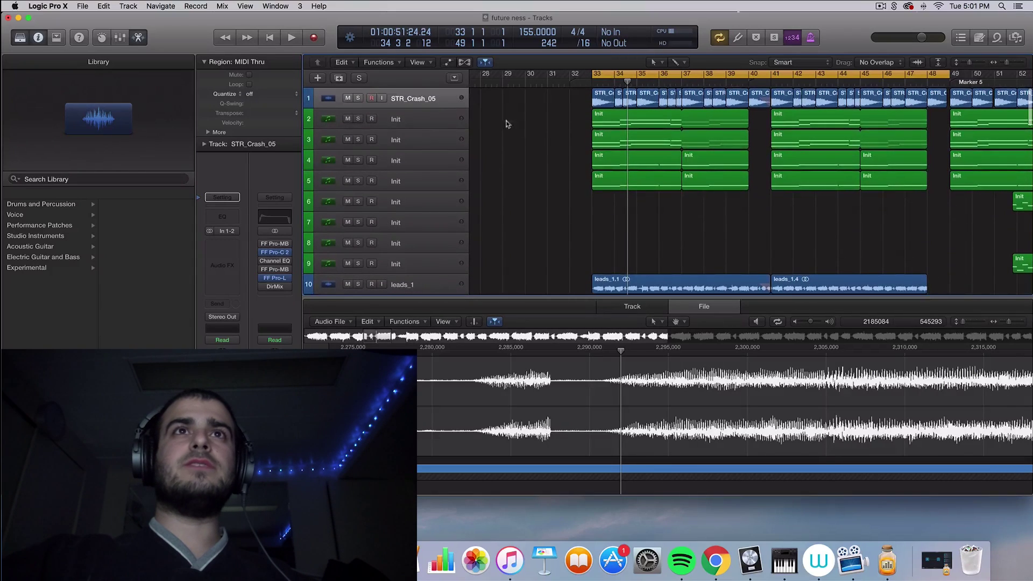
- Select Init track 50 below the tom track and display its notes
{"action": "left_click", "coordinate": [425, 115]}
{"action": "scroll", "coordinate": [546, 168], "scroll_direction": "down", "scroll_amount": 15}
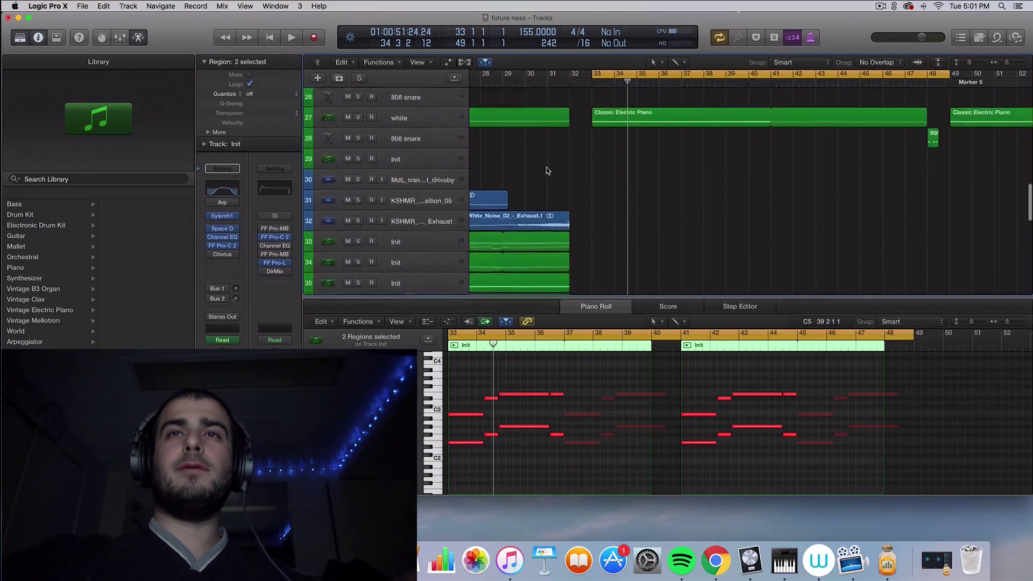
{"action": "scroll", "coordinate": [546, 170], "scroll_direction": "down", "scroll_amount": 5}
{"action": "left_click", "coordinate": [519, 183]}
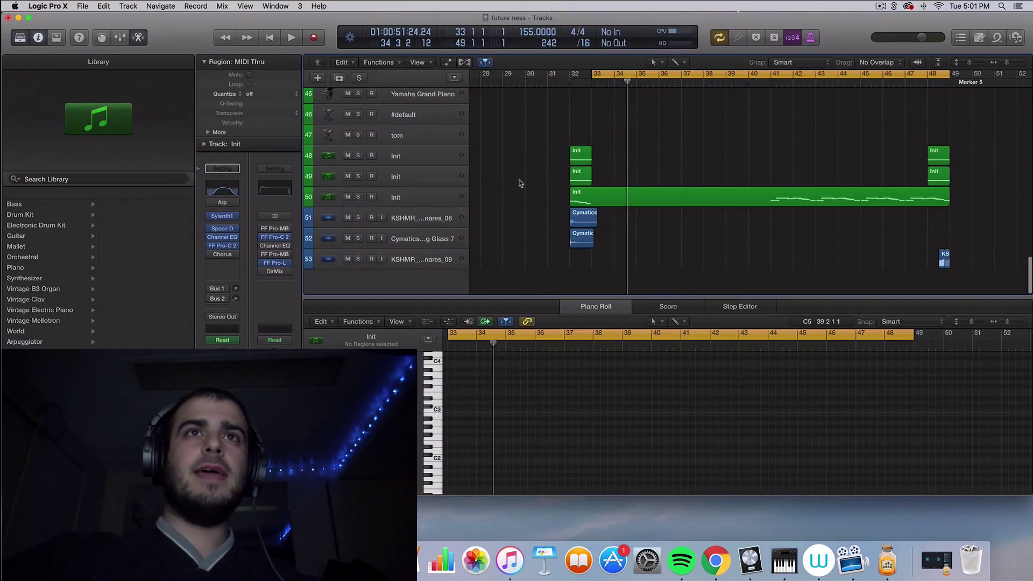
{"action": "left_click", "coordinate": [425, 204]}
{"action": "left_click", "coordinate": [493, 202]}
{"action": "left_click", "coordinate": [402, 199]}
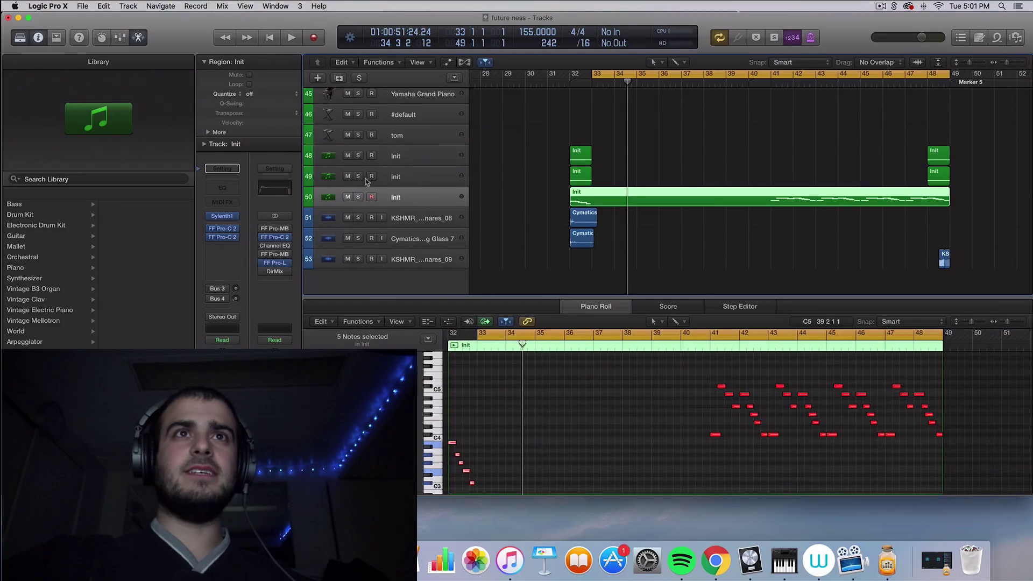
- Solo Init track 50, play it briefly from bar 33, and turn its solo off
{"action": "left_click", "coordinate": [359, 198]}
{"action": "key", "text": "space"}
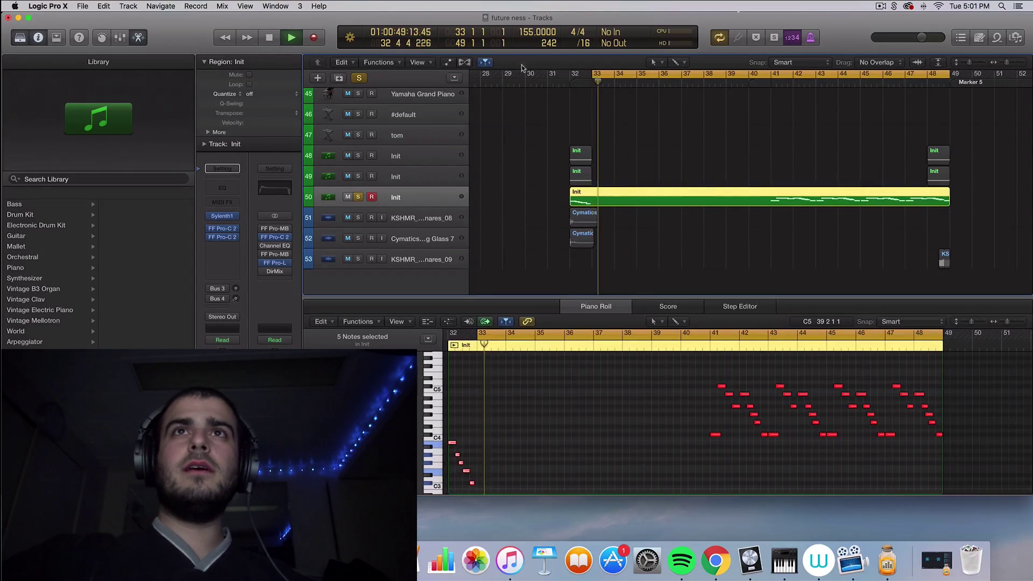
{"action": "left_click", "coordinate": [358, 197]}
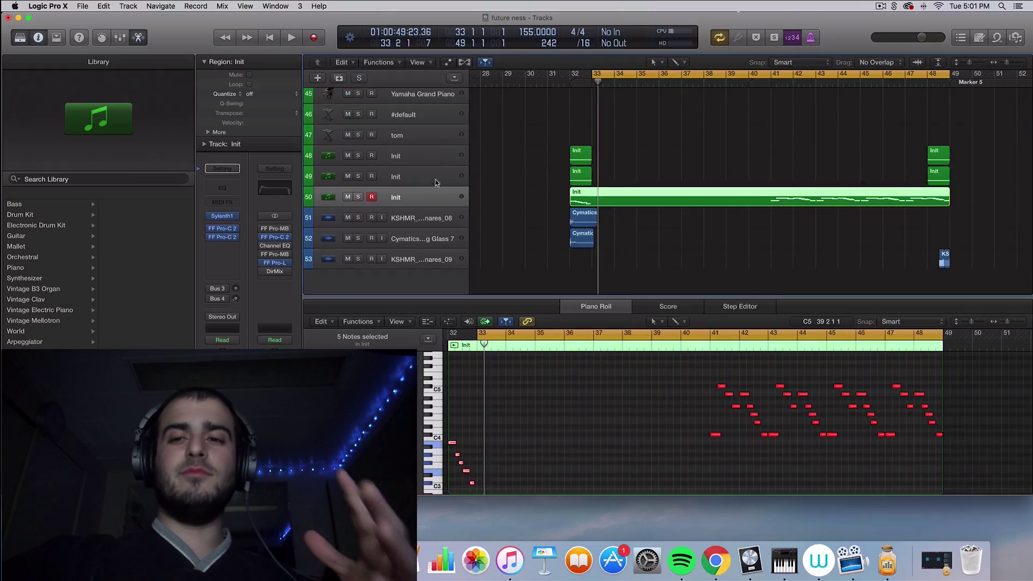
- Select the white track and display its Classic Electric Piano notes
{"action": "scroll", "coordinate": [466, 170], "scroll_direction": "up", "scroll_amount": 1}
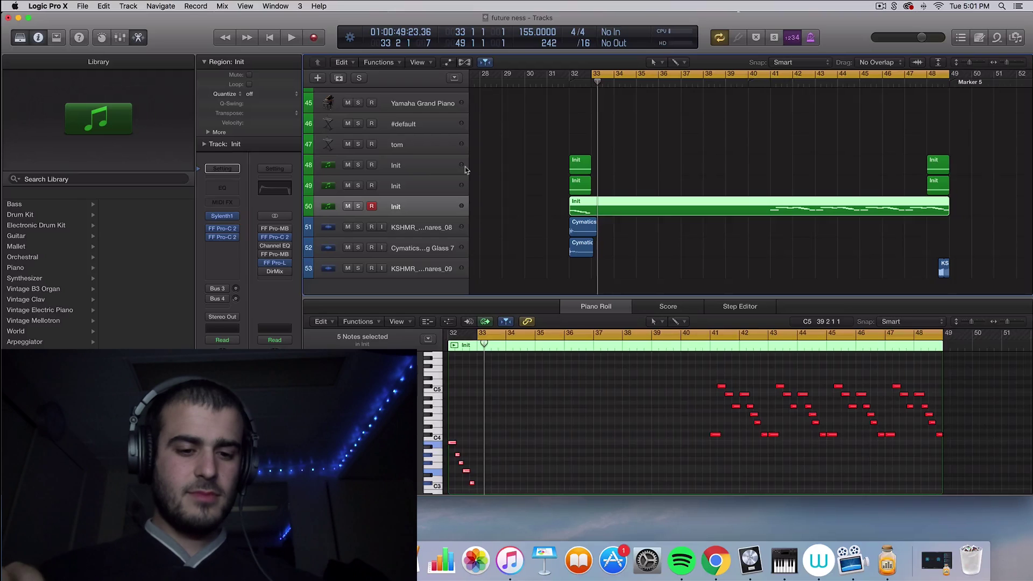
{"action": "scroll", "coordinate": [465, 170], "scroll_direction": "up", "scroll_amount": 10}
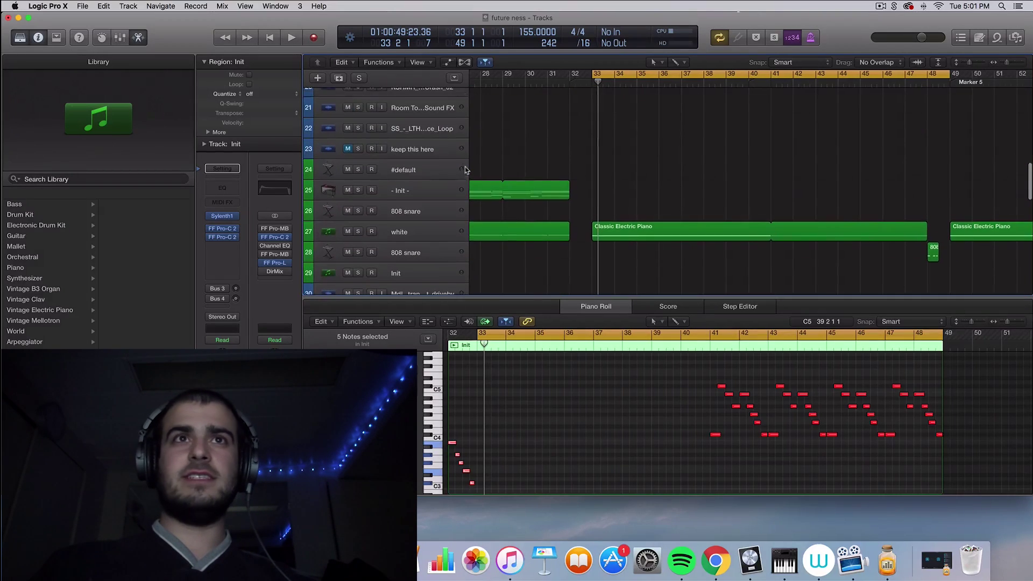
{"action": "left_click", "coordinate": [414, 235]}
{"action": "scroll", "coordinate": [414, 235], "scroll_direction": "up", "scroll_amount": 3}
{"action": "scroll", "coordinate": [414, 235], "scroll_direction": "up", "scroll_amount": 5}
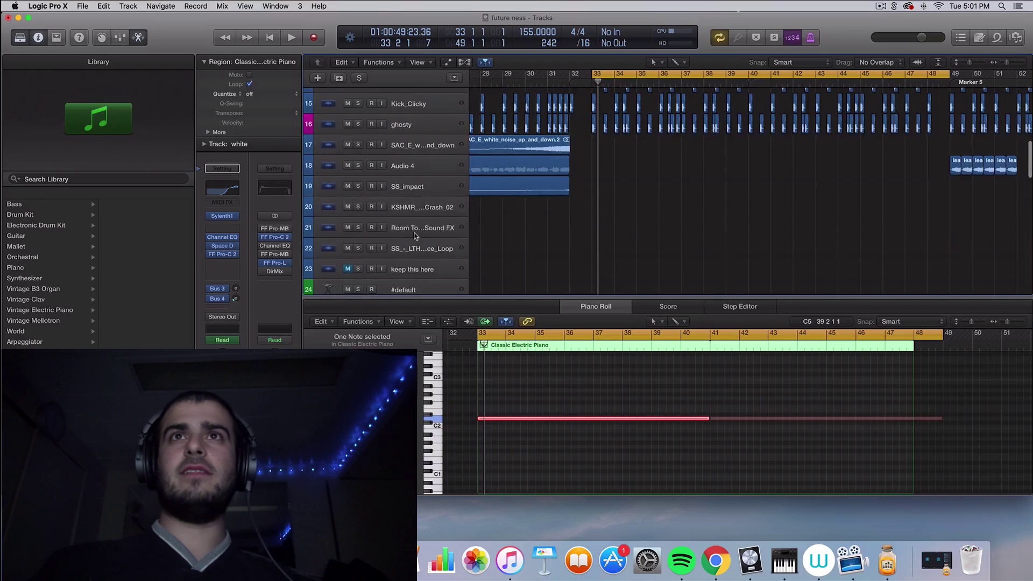
- Solo the Modern Club, KSHMR claps and Audio 2 tracks and play the three percussion layers from bar 33
{"action": "left_click", "coordinate": [407, 237]}
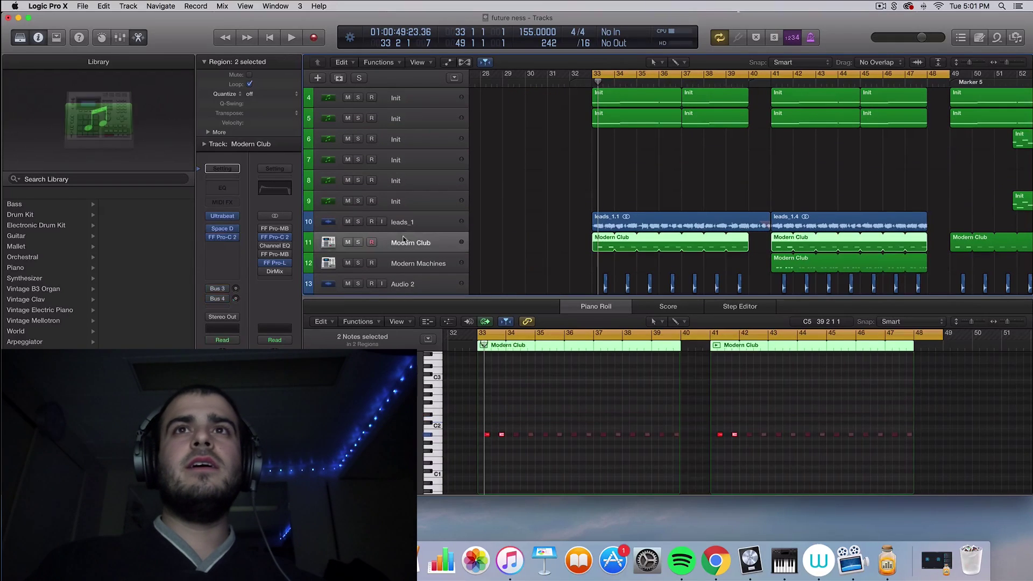
{"action": "left_click", "coordinate": [358, 243]}
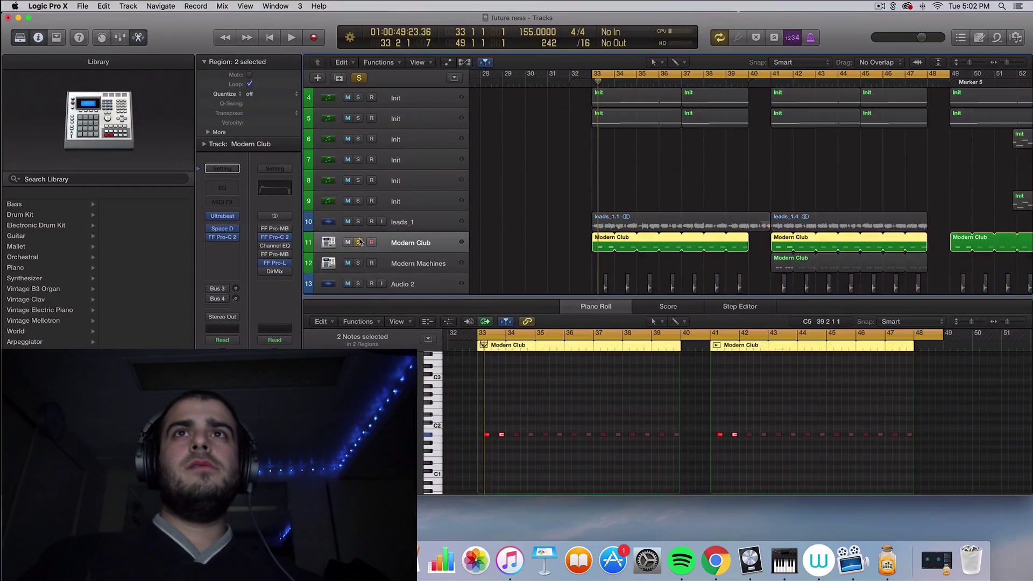
{"action": "scroll", "coordinate": [360, 242], "scroll_direction": "up", "scroll_amount": 3}
{"action": "scroll", "coordinate": [362, 228], "scroll_direction": "down", "scroll_amount": 6}
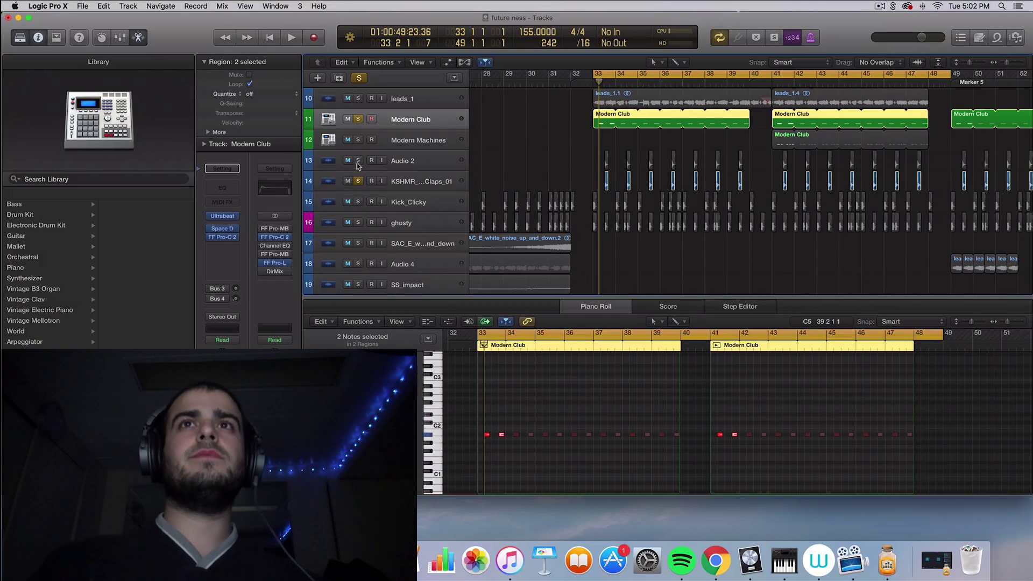
{"action": "key", "text": "space"}
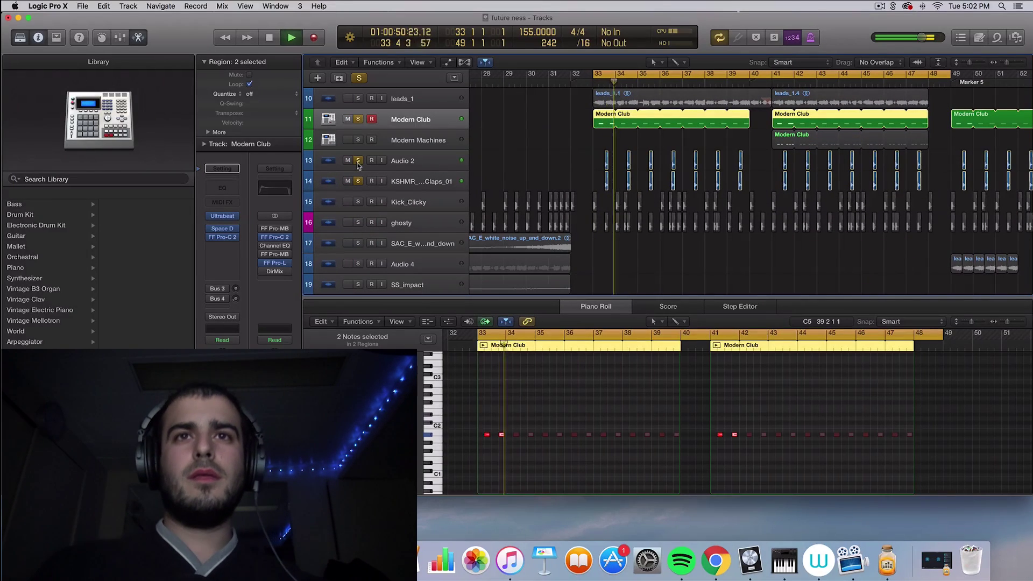
- Turn off the solos on Modern Club, Audio 2 and the KSHMR claps, and stop playback
{"action": "left_click", "coordinate": [358, 119]}
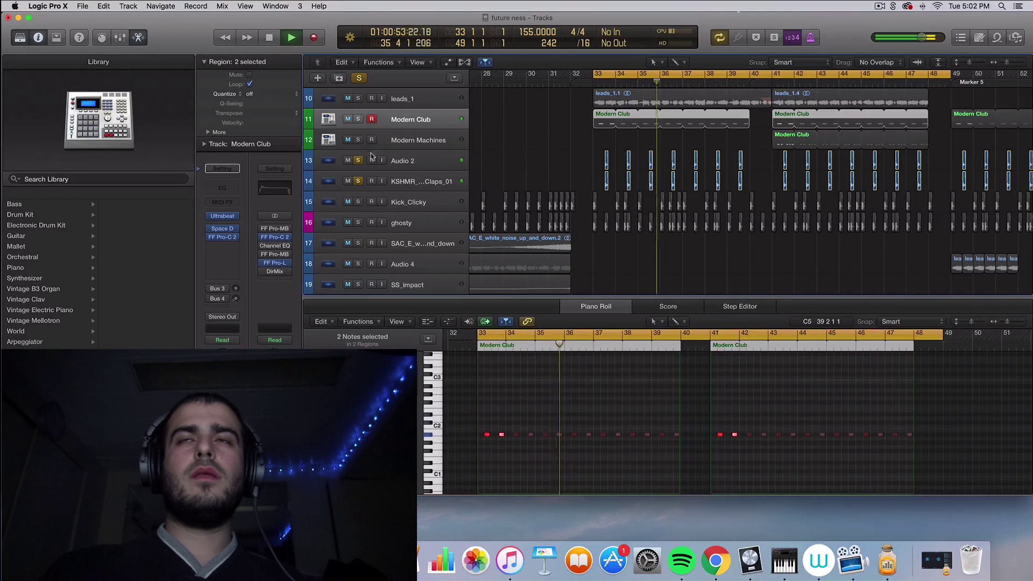
{"action": "left_click", "coordinate": [359, 181]}
{"action": "scroll", "coordinate": [361, 182], "scroll_direction": "up", "scroll_amount": 1}
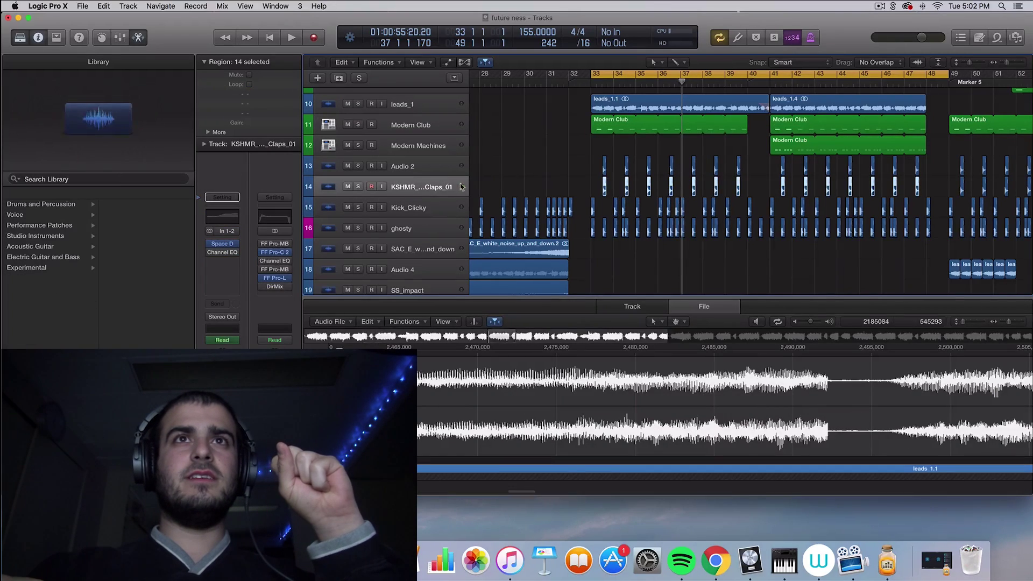
- Select the Audio 2 track and browse the downloaded samples in Splice's Sounds list, including the kick, snare and brass files
{"action": "left_click", "coordinate": [404, 166]}
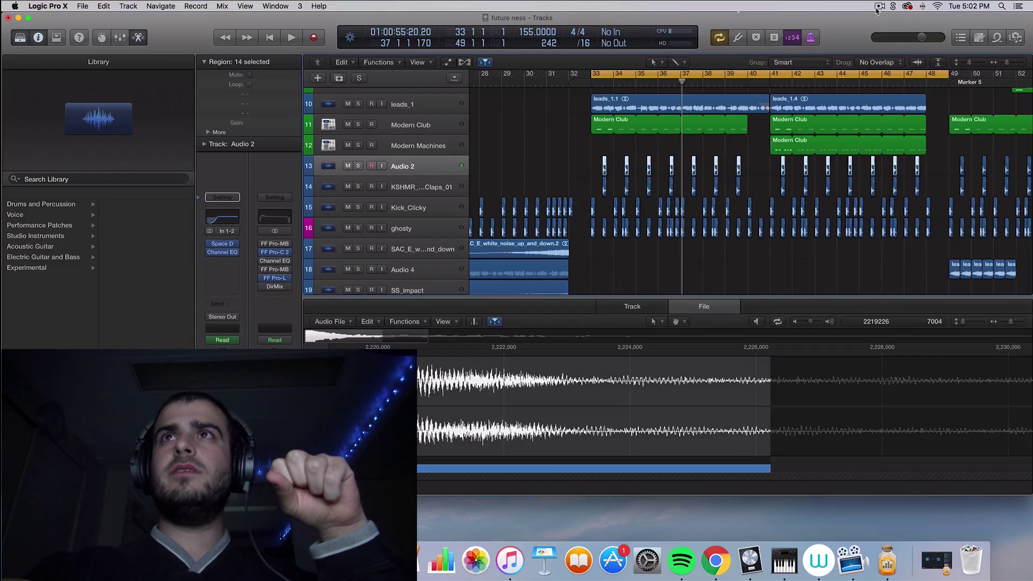
{"action": "left_click", "coordinate": [892, 6]}
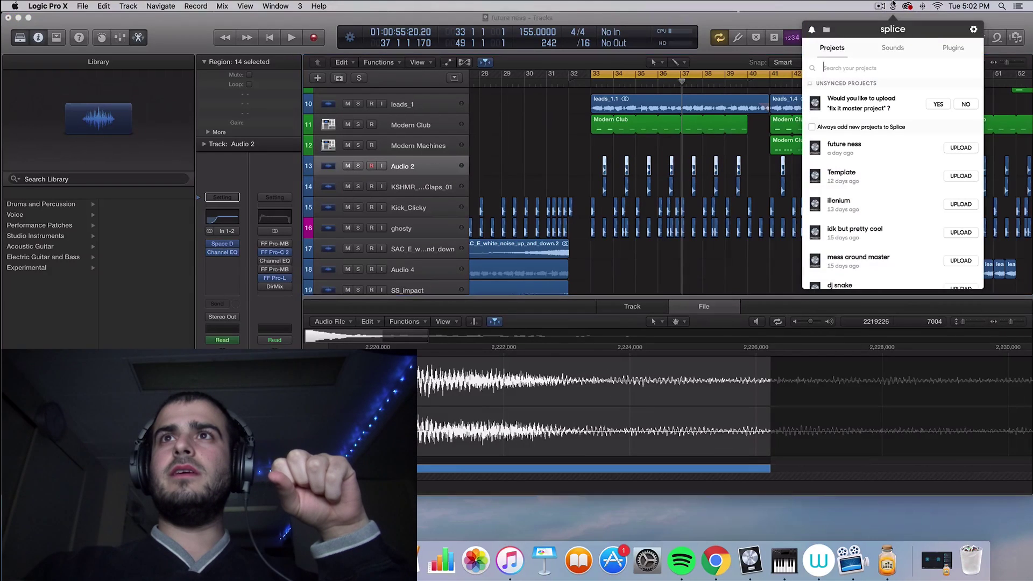
{"action": "left_click", "coordinate": [891, 48]}
{"action": "scroll", "coordinate": [905, 93], "scroll_direction": "down", "scroll_amount": 10}
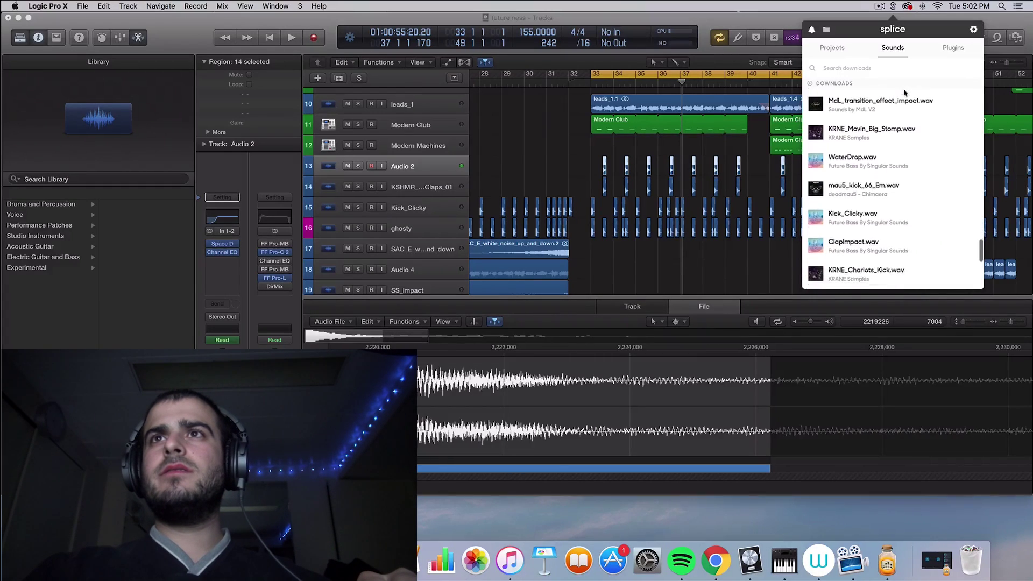
{"action": "scroll", "coordinate": [904, 93], "scroll_direction": "down", "scroll_amount": 3}
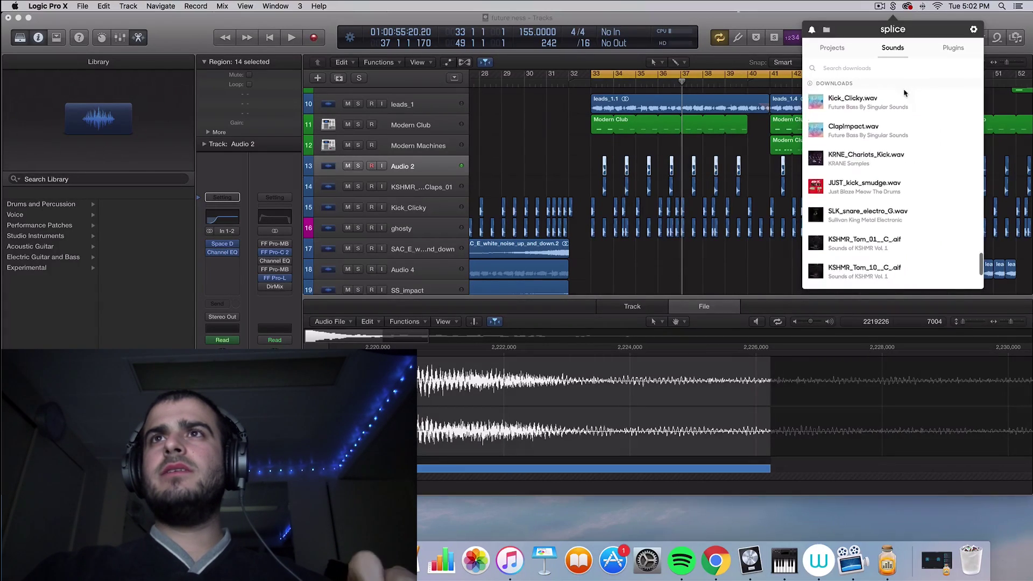
{"action": "scroll", "coordinate": [901, 183], "scroll_direction": "up", "scroll_amount": 6}
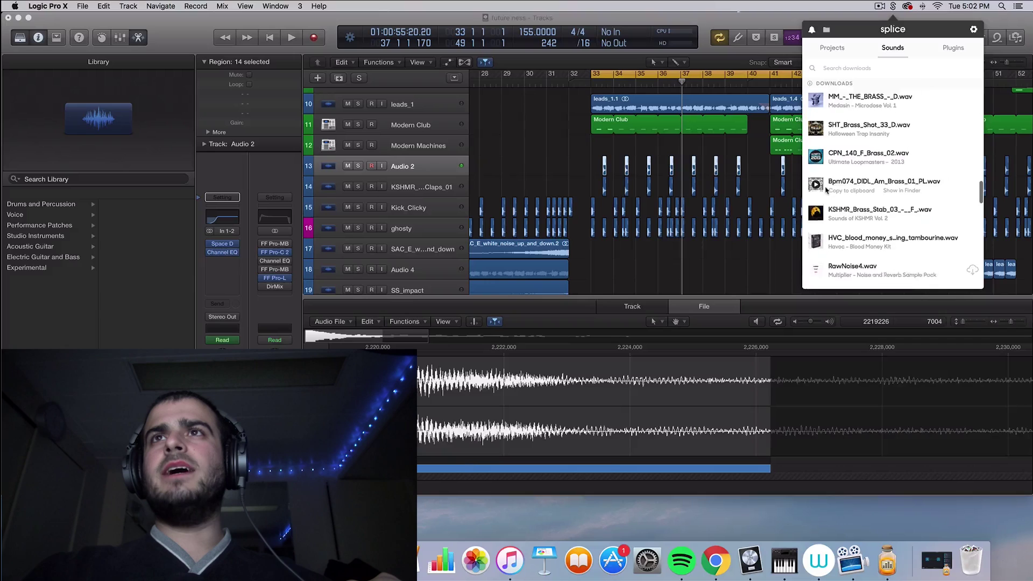
{"action": "scroll", "coordinate": [827, 190], "scroll_direction": "up", "scroll_amount": 2}
{"action": "scroll", "coordinate": [827, 190], "scroll_direction": "up", "scroll_amount": 1}
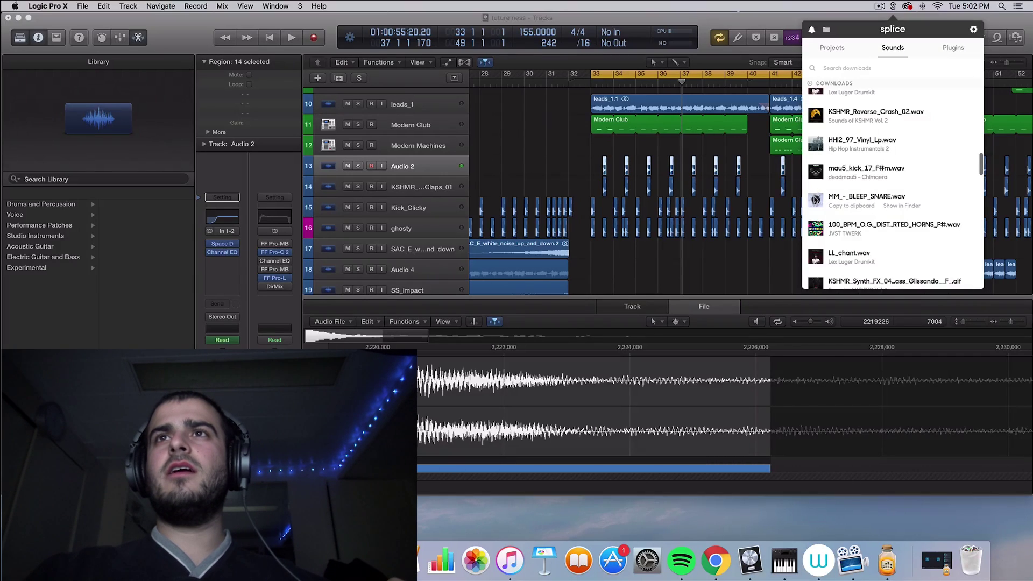
{"action": "left_click", "coordinate": [666, 272]}
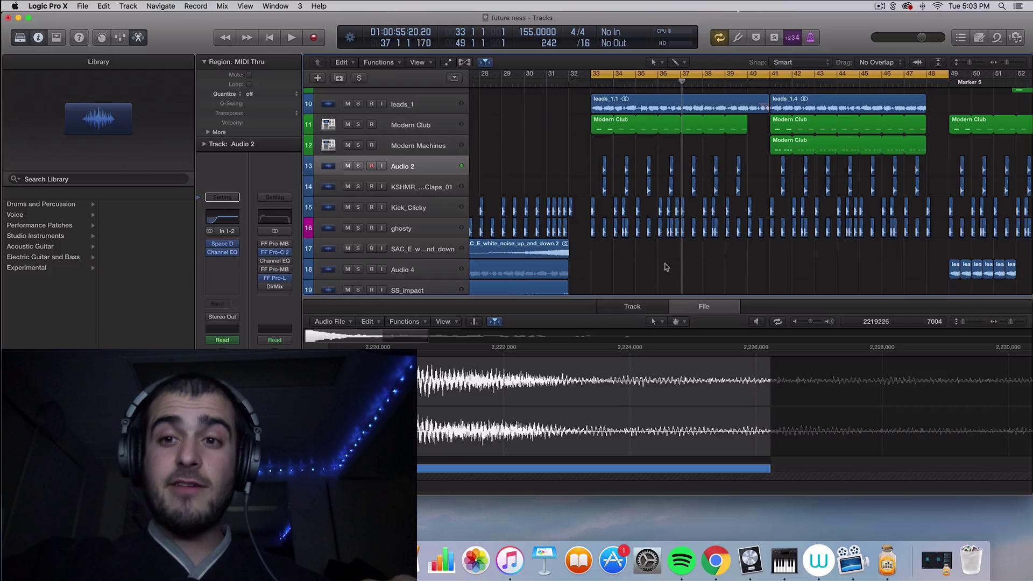
- Look through the arrangement from the STR_Crash_05 track to the last Init and snare tracks, including the sections after the first drop
{"action": "scroll", "coordinate": [674, 234], "scroll_direction": "up", "scroll_amount": 2}
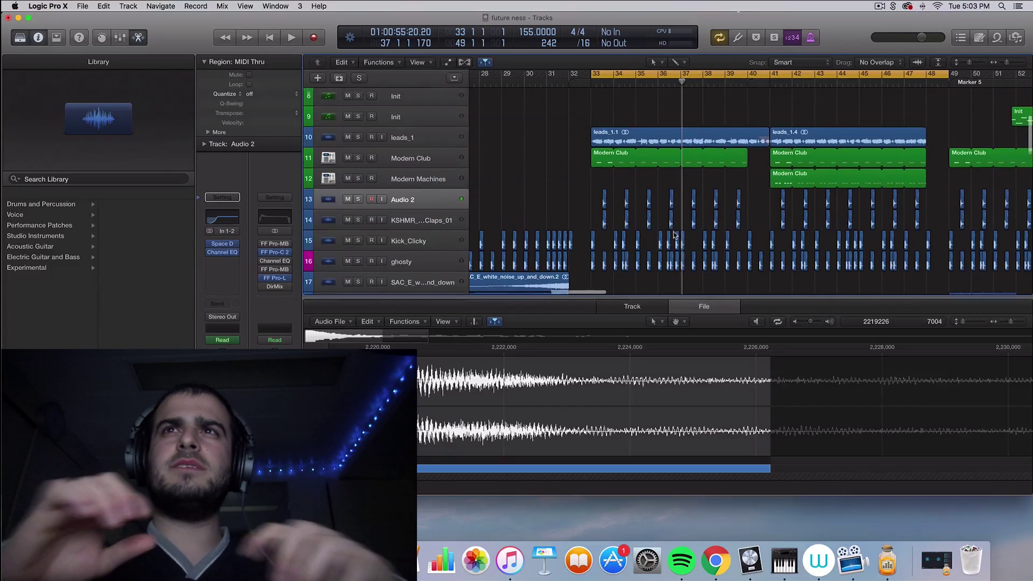
{"action": "scroll", "coordinate": [673, 234], "scroll_direction": "up", "scroll_amount": 6}
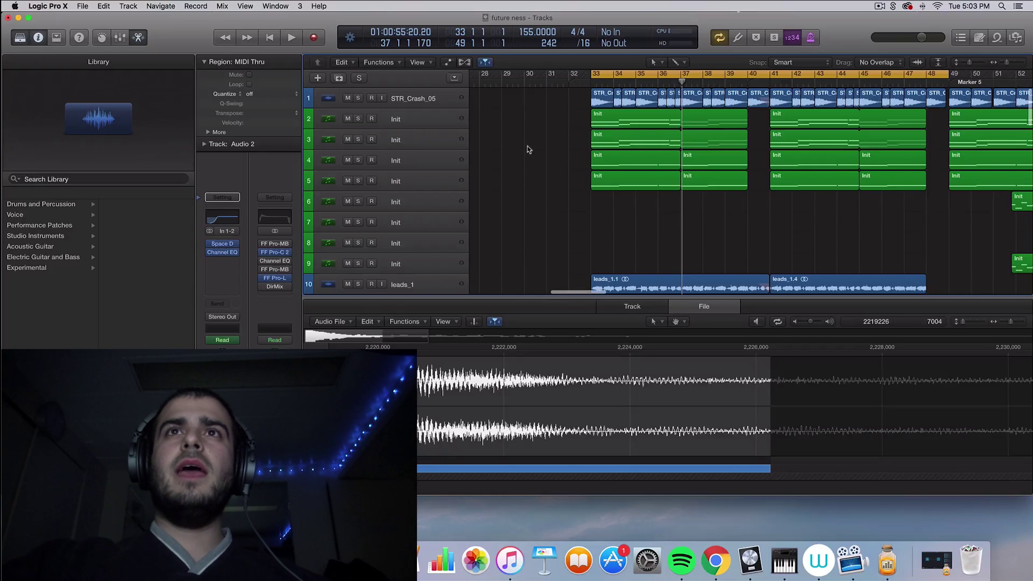
{"action": "scroll", "coordinate": [557, 205], "scroll_direction": "down", "scroll_amount": 20}
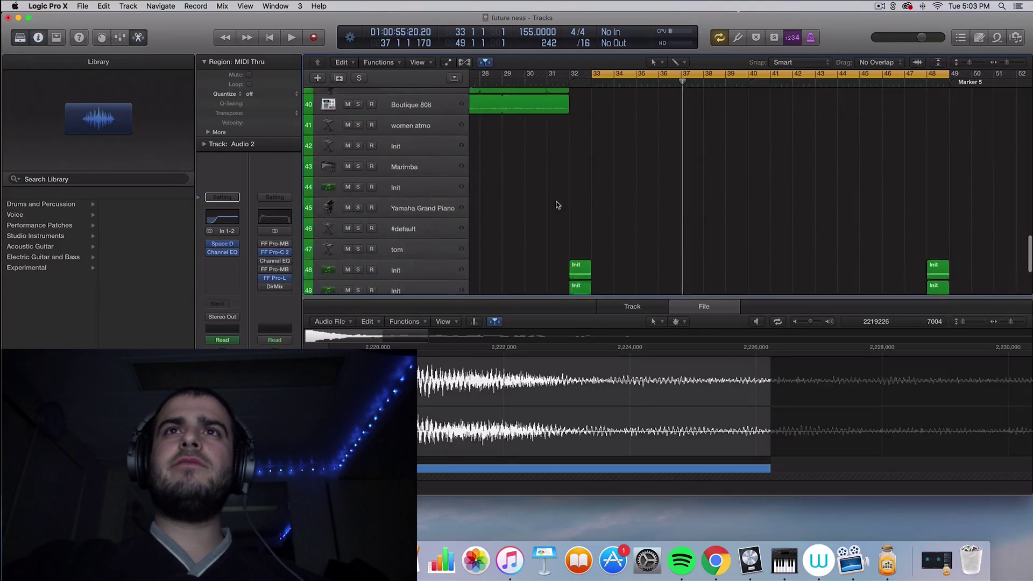
{"action": "scroll", "coordinate": [675, 128], "scroll_direction": "up", "scroll_amount": 12}
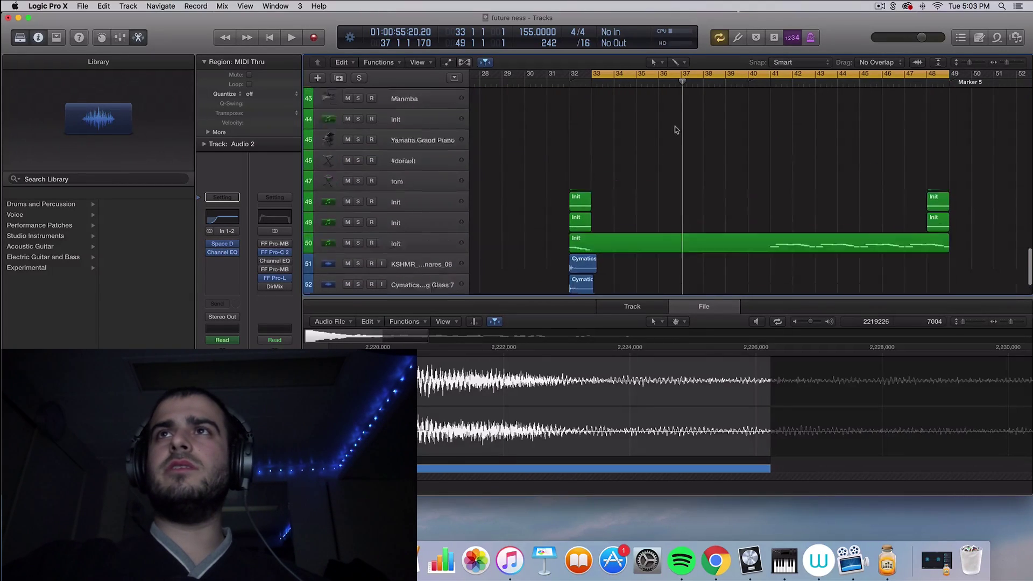
{"action": "scroll", "coordinate": [676, 129], "scroll_direction": "down", "scroll_amount": 6}
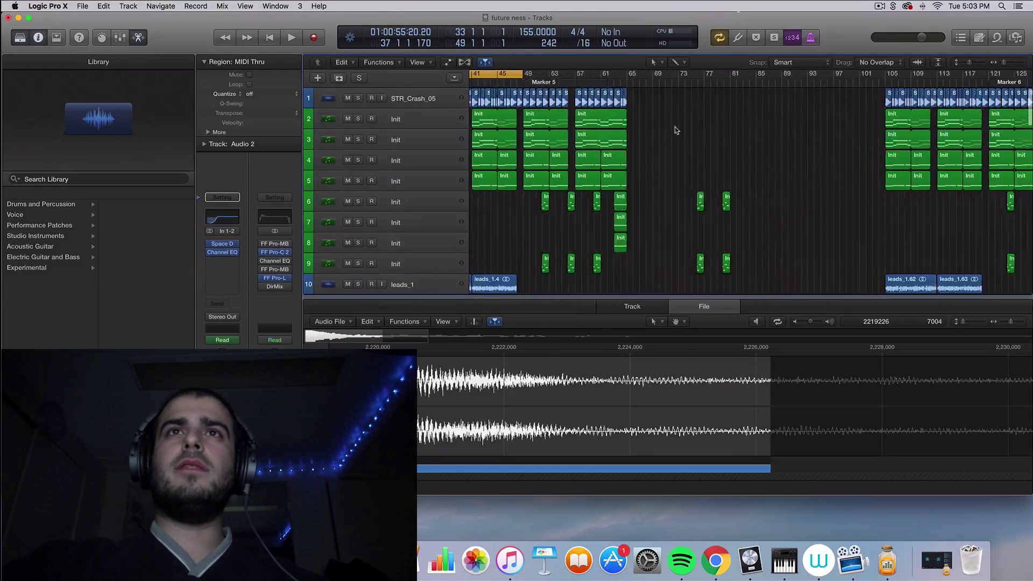
{"action": "scroll", "coordinate": [676, 129], "scroll_direction": "up", "scroll_amount": 4}
{"action": "scroll", "coordinate": [676, 130], "scroll_direction": "left", "scroll_amount": 6}
{"action": "scroll", "coordinate": [675, 129], "scroll_direction": "up", "scroll_amount": 15}
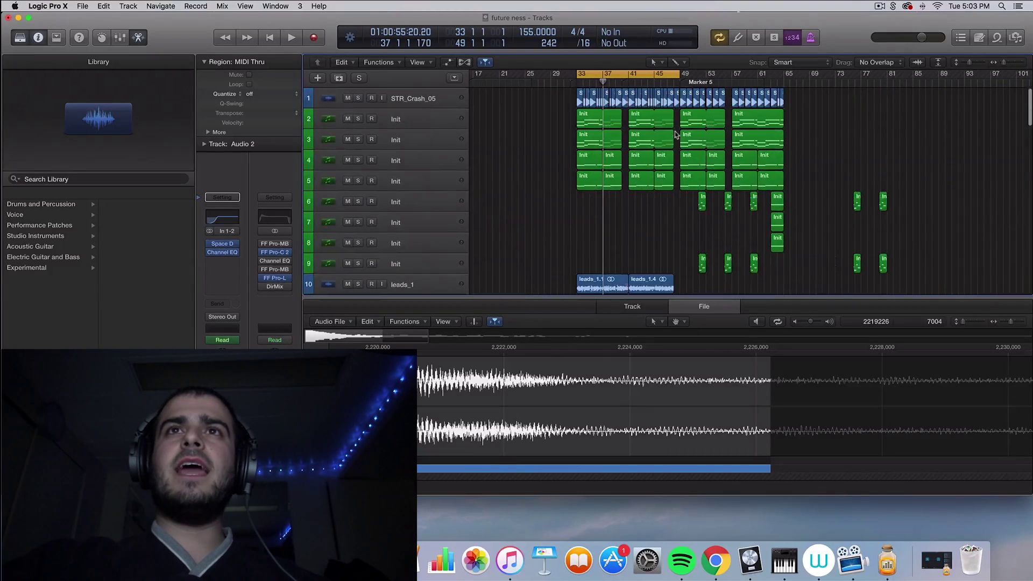
{"action": "scroll", "coordinate": [669, 152], "scroll_direction": "down", "scroll_amount": 6}
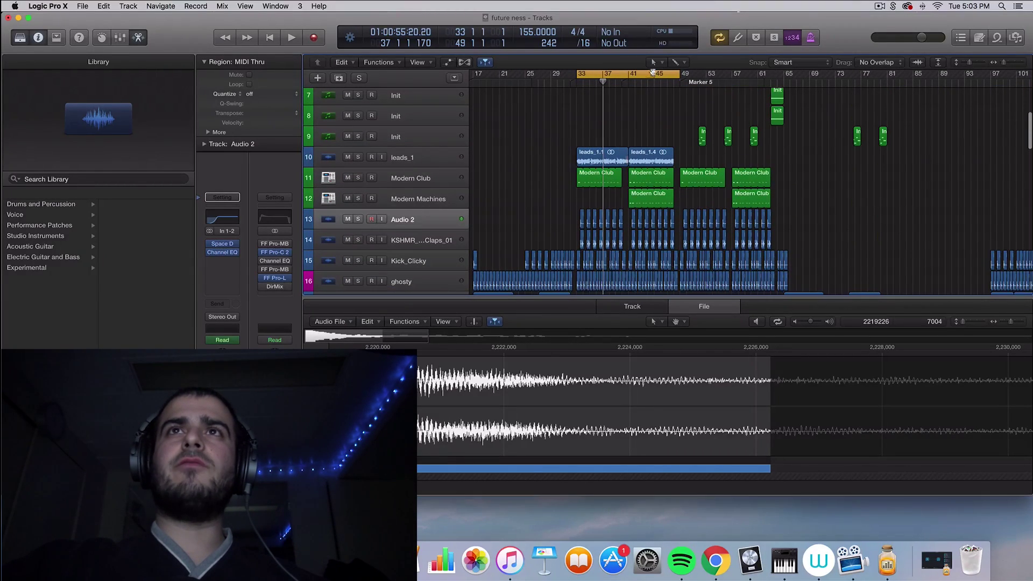
- Set the cycle range to bars 49 to 62 and start playback of the drop's second half
{"action": "left_click_drag", "start_coordinate": [674, 73], "coordinate": [767, 74]}
{"action": "key", "text": "space"}
{"action": "scroll", "coordinate": [722, 153], "scroll_direction": "down", "scroll_amount": 3}
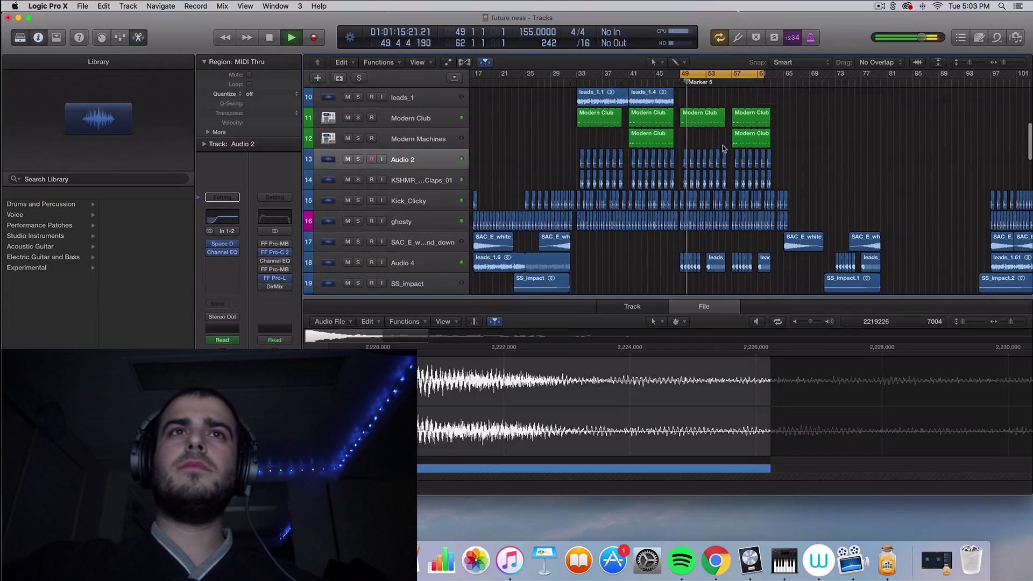
- Solo the Audio 4 track to hear its lead chops, stop playback, and turn its solo off
{"action": "left_click", "coordinate": [359, 263]}
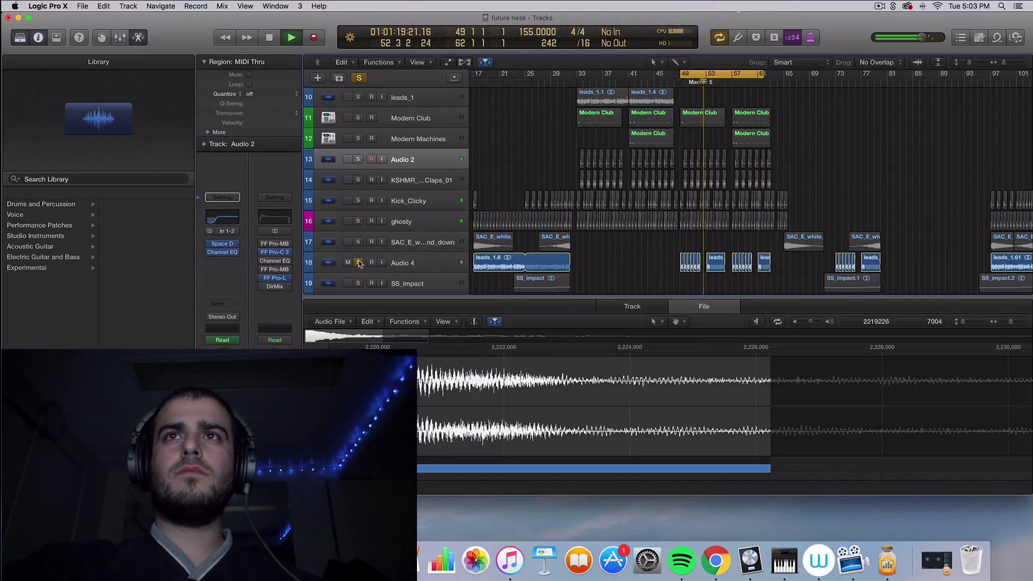
{"action": "key", "text": "space"}
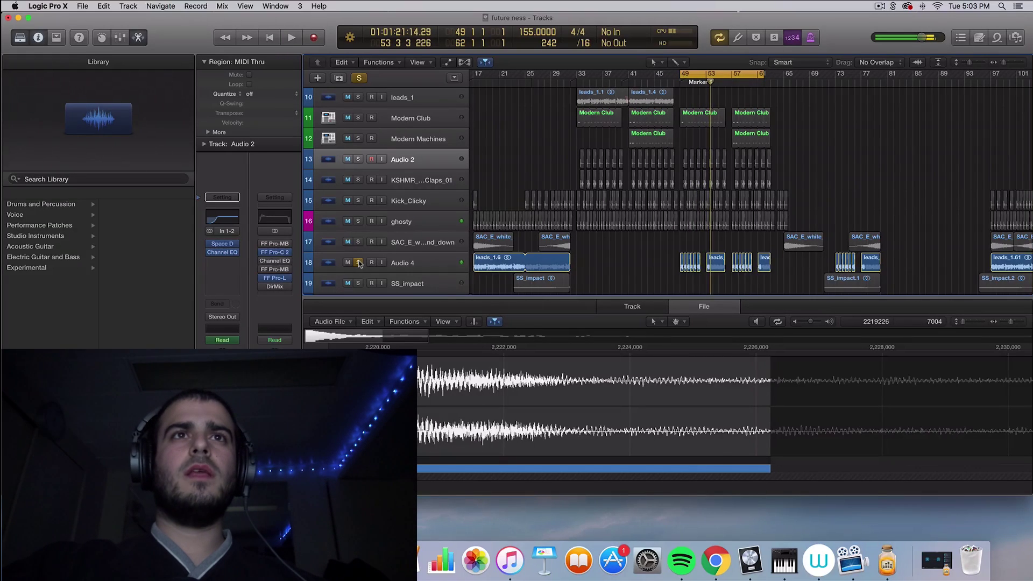
{"action": "left_click", "coordinate": [359, 263]}
- Close the audio file editor to enlarge the arrangement and look over the remaining instrument and snare tracks
{"action": "scroll", "coordinate": [641, 231], "scroll_direction": "down", "scroll_amount": 7}
{"action": "scroll", "coordinate": [642, 231], "scroll_direction": "down", "scroll_amount": 10}
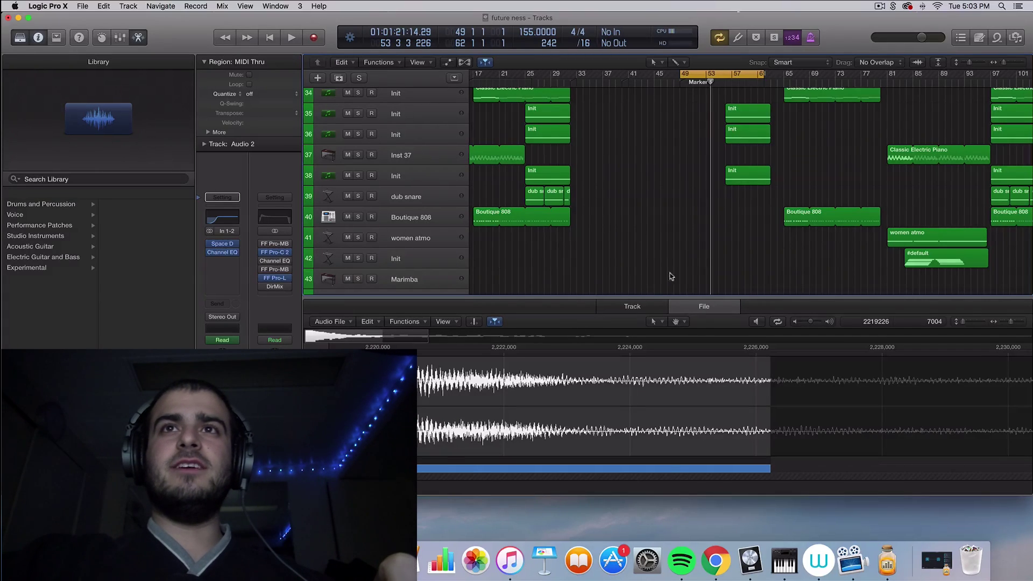
{"action": "left_click_drag", "start_coordinate": [668, 297], "coordinate": [735, 578]}
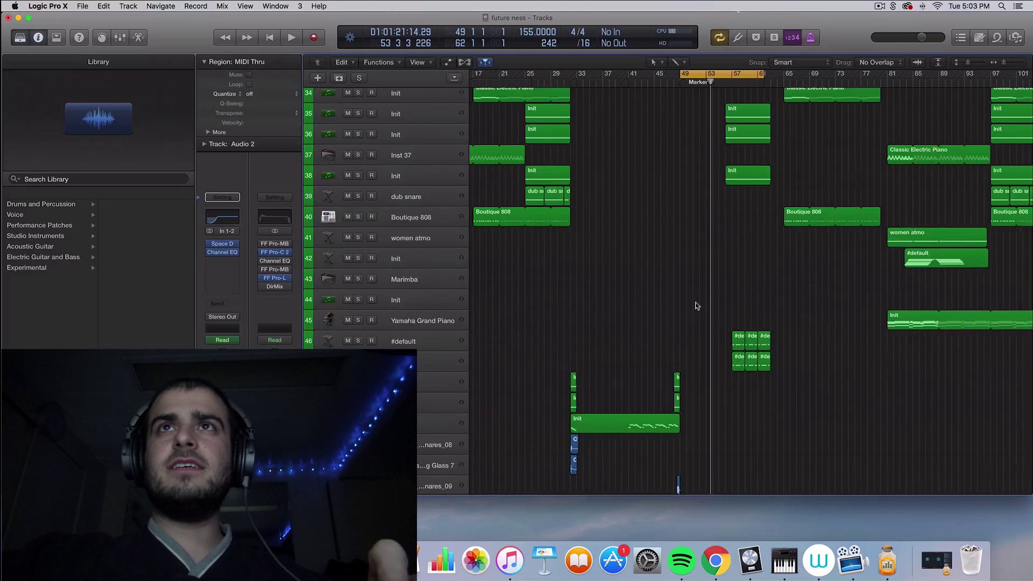
{"action": "scroll", "coordinate": [697, 305], "scroll_direction": "up", "scroll_amount": 12}
{"action": "scroll", "coordinate": [697, 306], "scroll_direction": "down", "scroll_amount": 13}
{"action": "scroll", "coordinate": [696, 306], "scroll_direction": "up", "scroll_amount": 1}
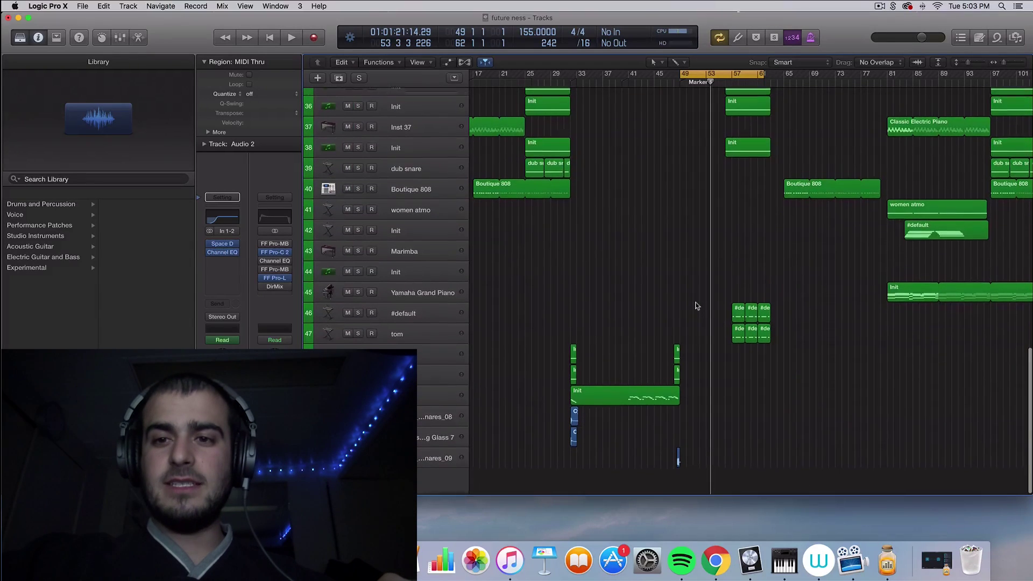